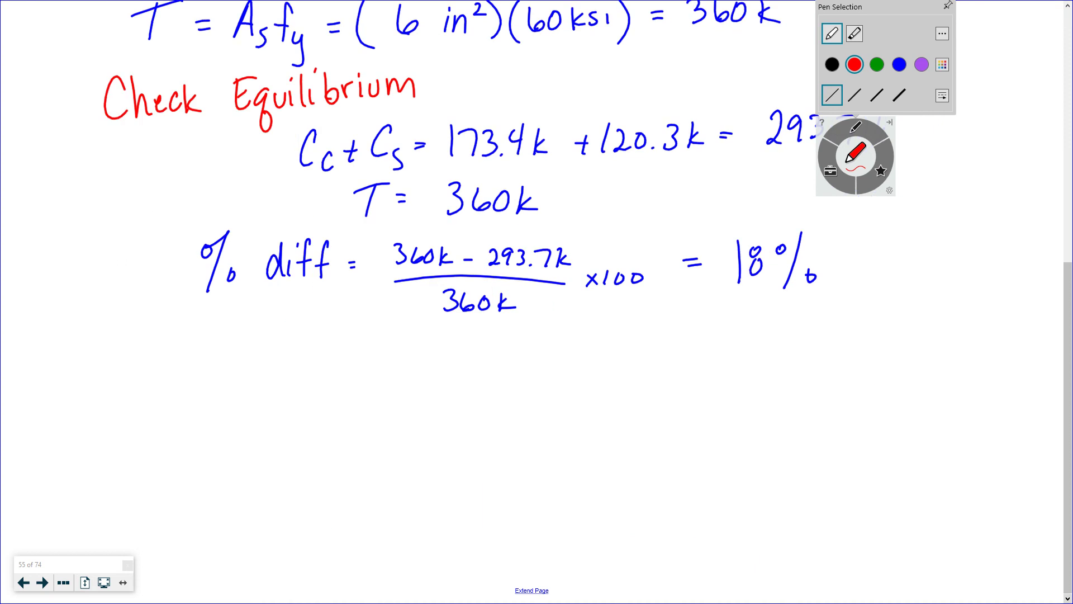
Handwrite the comparison "T > Cc + Cs" in red below the percent difference calculation.
drag(351, 362, 332, 417)
mouse_move(302, 361)
mouse_down()
mouse_move(386, 356)
mouse_move(408, 397)
mouse_up()
mouse_move(488, 364)
mouse_down()
mouse_move(486, 399)
mouse_move(514, 407)
mouse_up()
drag(527, 390, 541, 390)
drag(539, 380, 534, 401)
drag(592, 366, 594, 409)
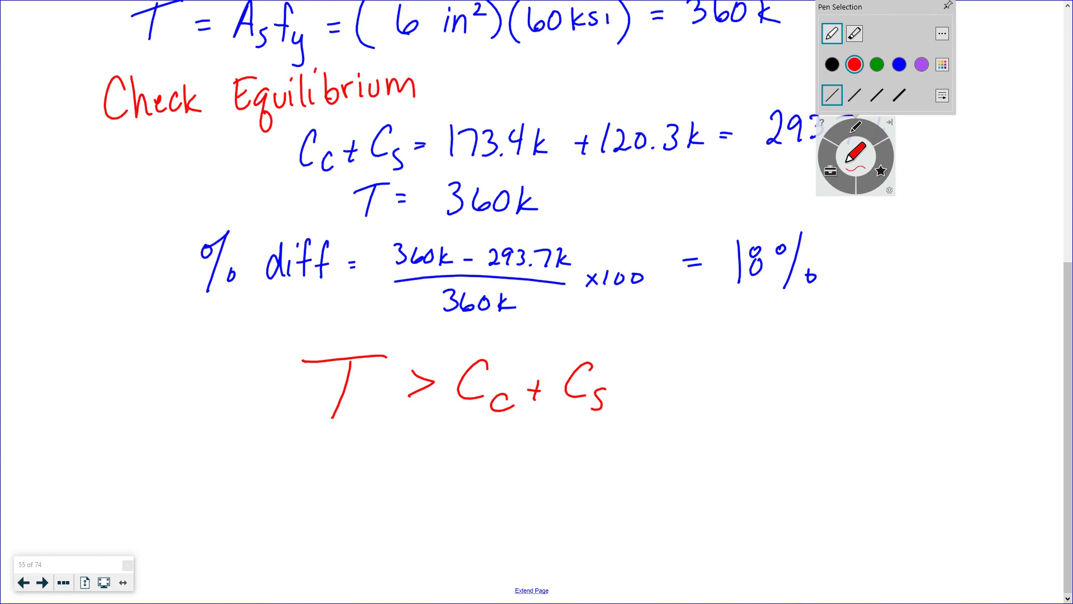
Collapse the pen palette and handwrite "increase c" in red after the T > Cc + Cs comparison.
click(856, 154)
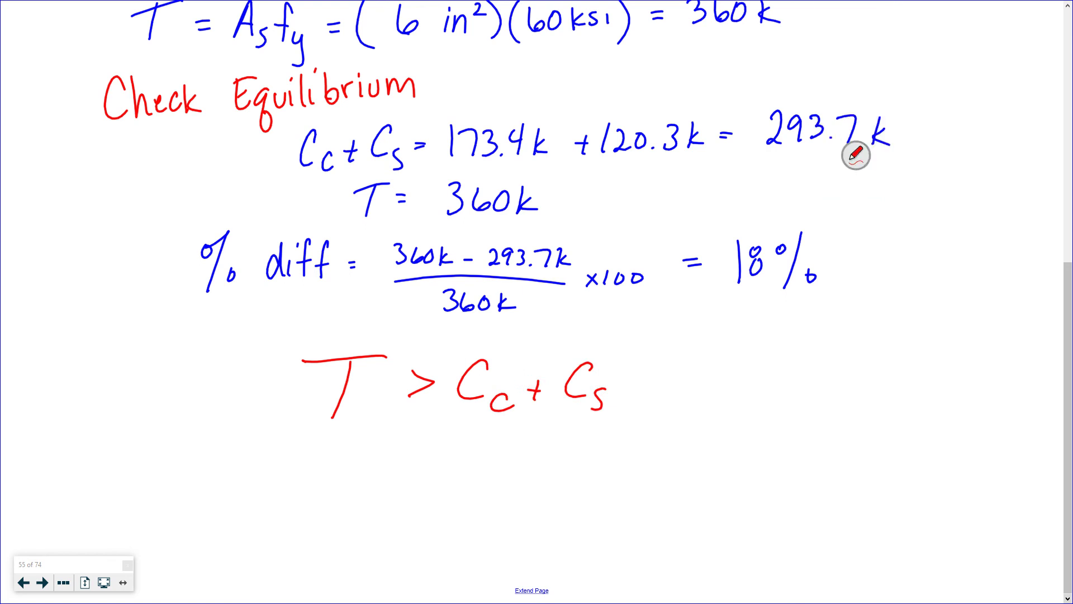
mouse_move(675, 369)
mouse_down()
mouse_move(669, 391)
mouse_move(727, 388)
mouse_move(748, 372)
mouse_up()
drag(750, 378, 818, 380)
mouse_move(889, 359)
mouse_down()
mouse_move(874, 362)
mouse_move(892, 375)
mouse_up()
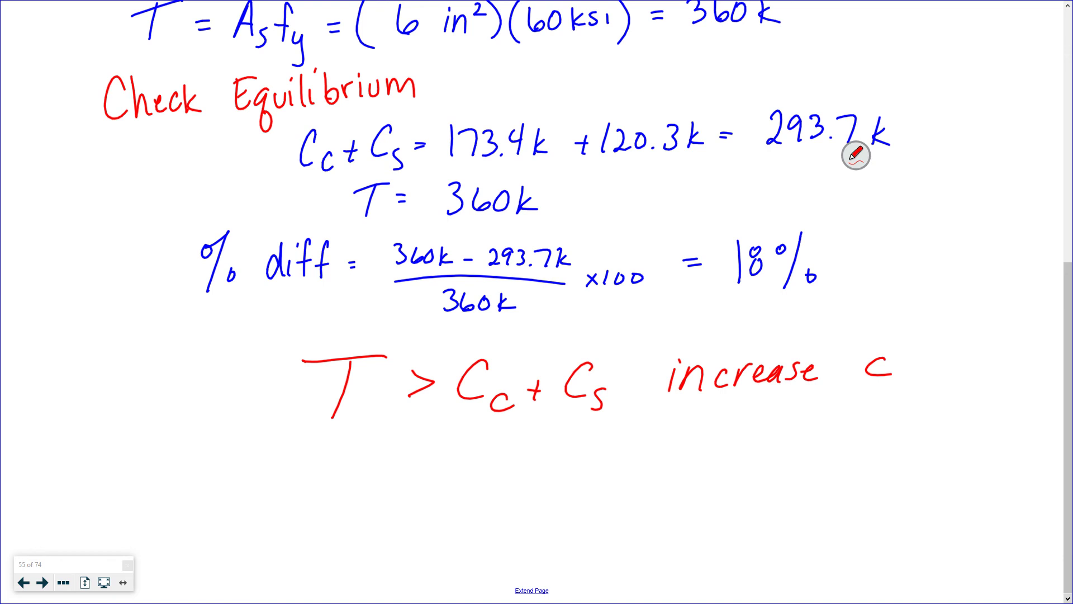
Leave the full-screen notes view and switch to the Excel workbook with the trial calculations.
key(Escape)
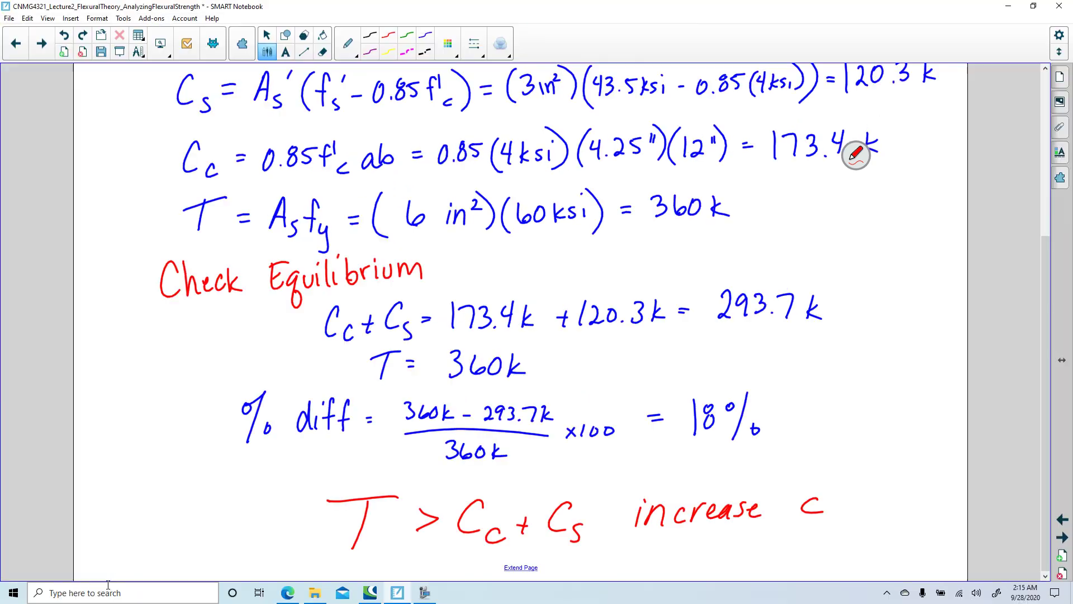
click(167, 454)
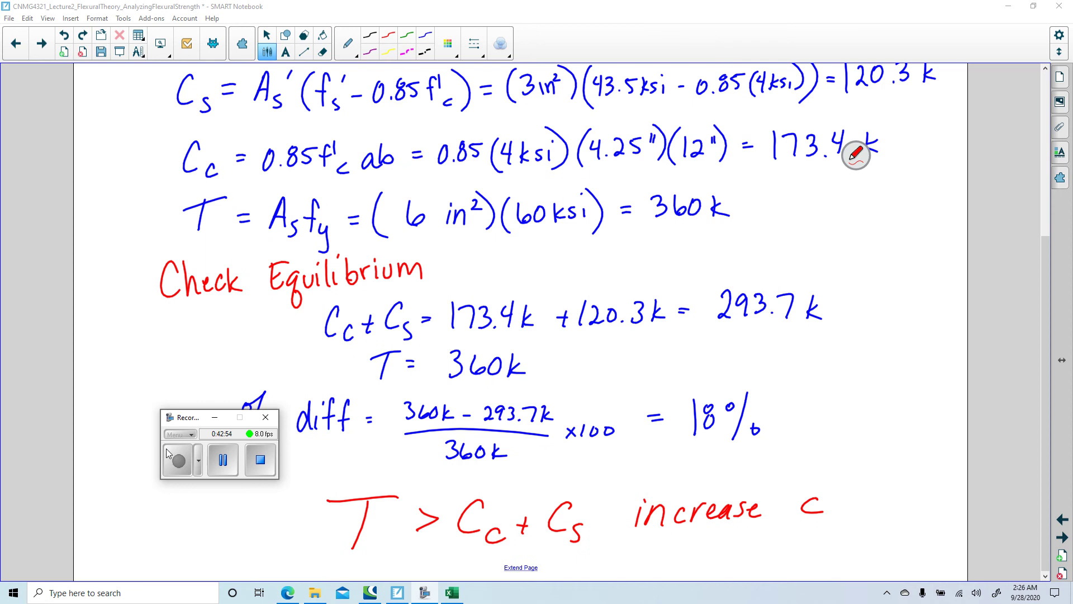
click(214, 417)
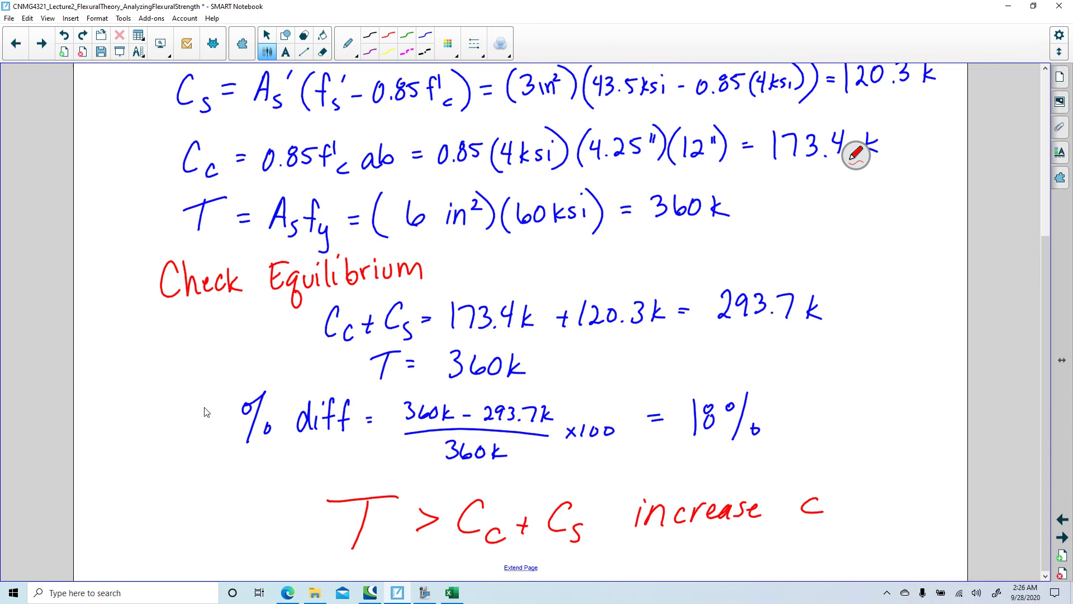
key(alt+Tab)
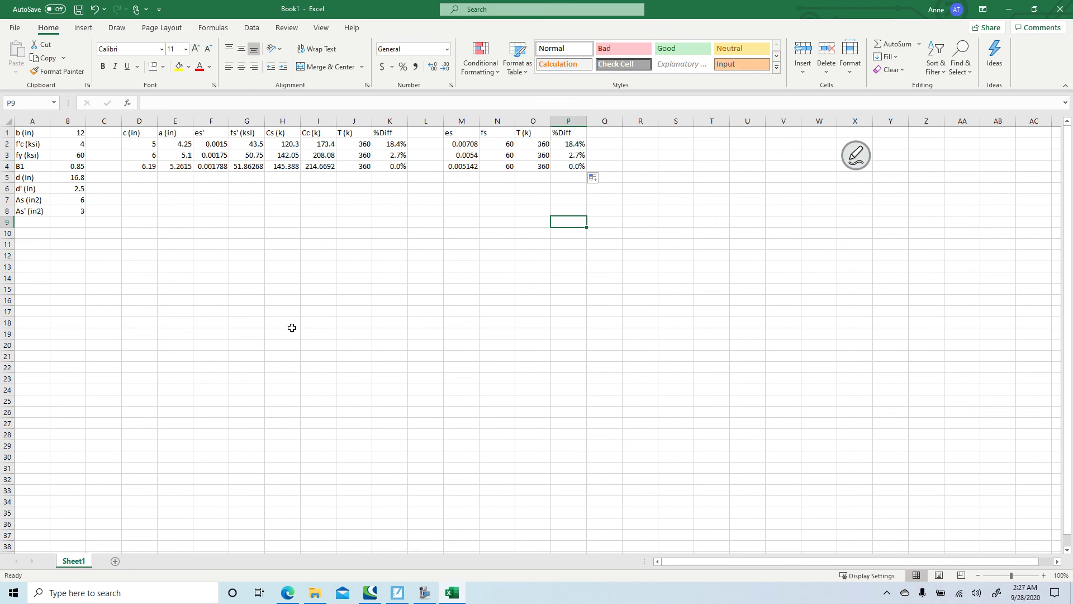
Enlarge the sheet to 160% and examine the c and %Diff values of the three trials.
click(145, 143)
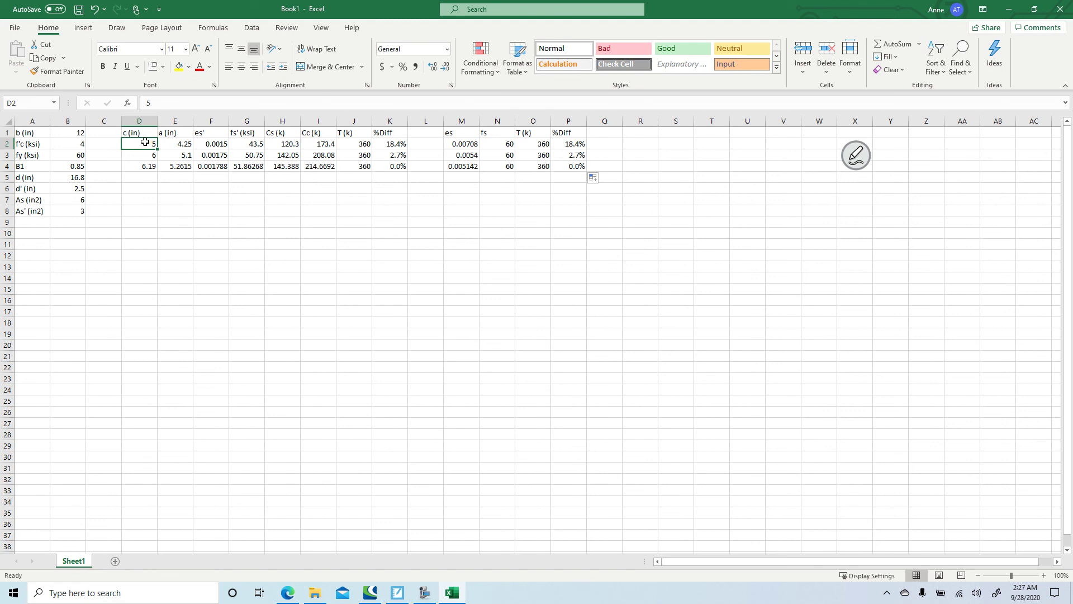
click(391, 143)
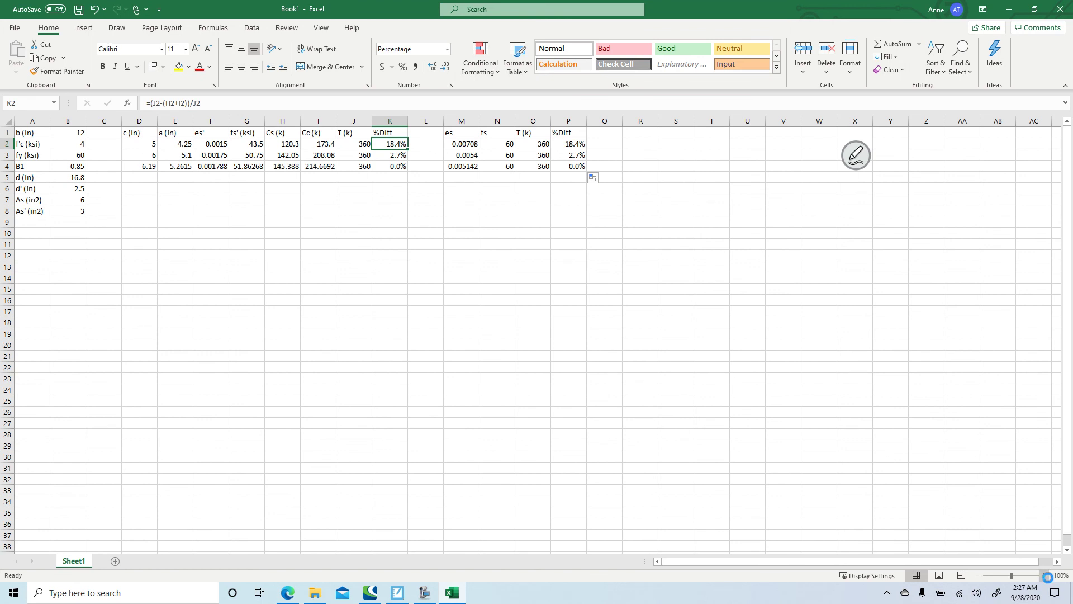
click(1044, 576)
click(1044, 576)
click(1044, 576)
click(1043, 576)
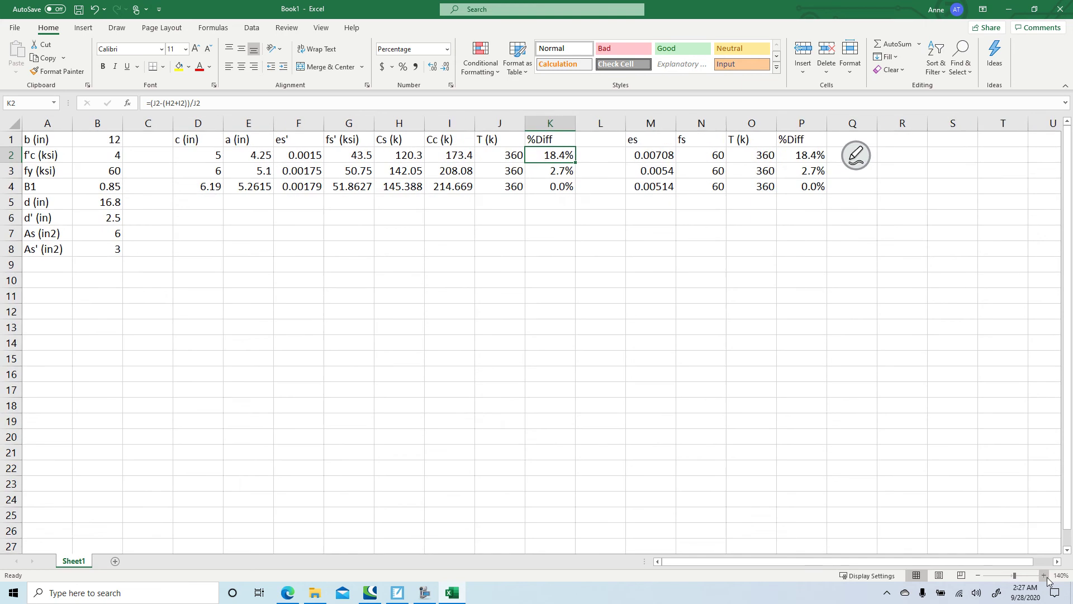
click(1043, 575)
click(1043, 576)
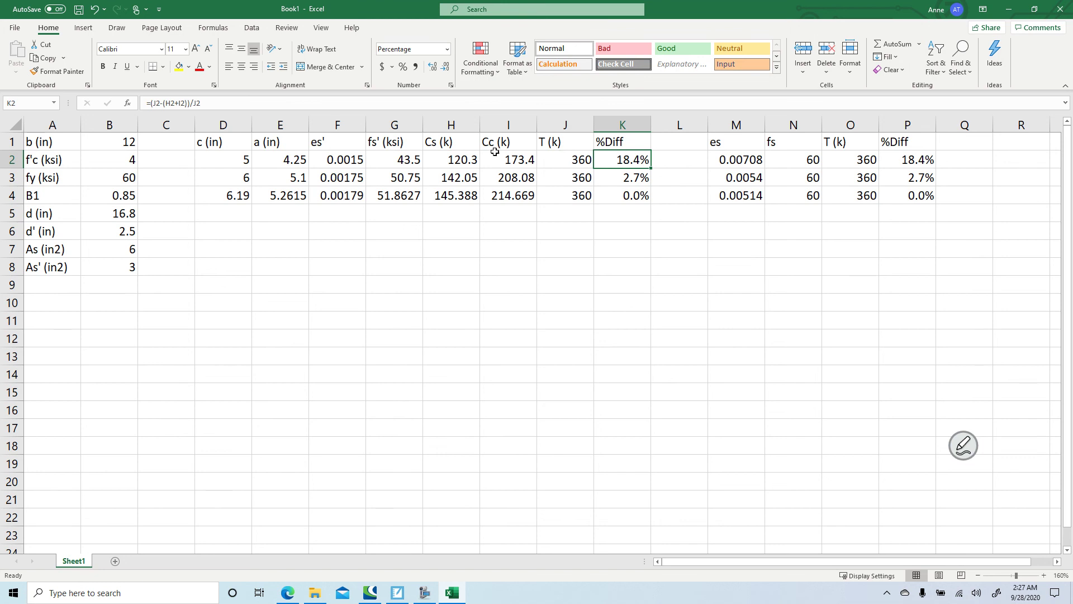
click(238, 179)
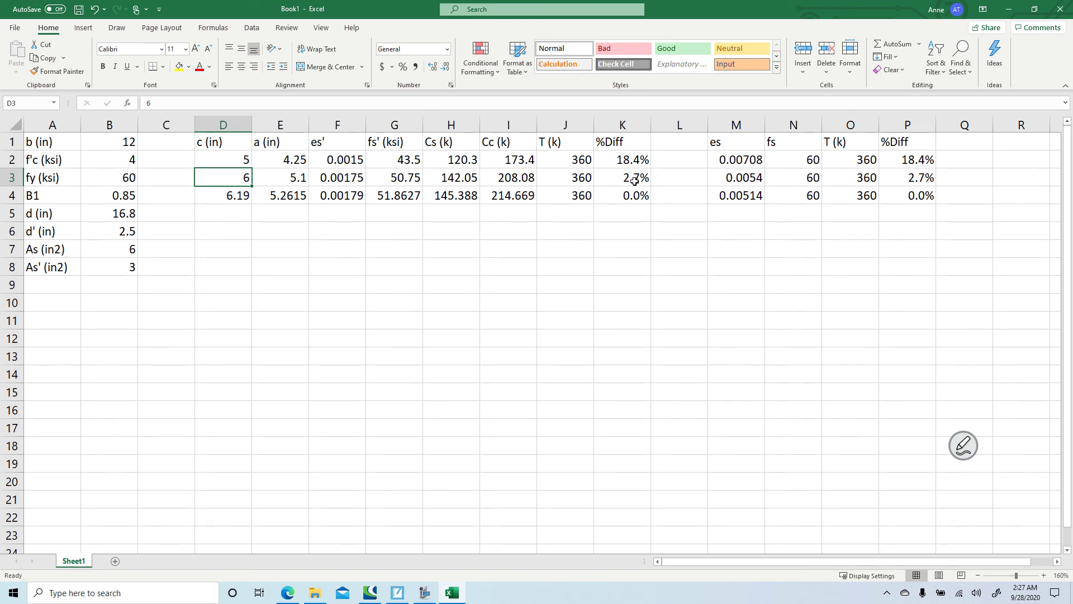
click(635, 194)
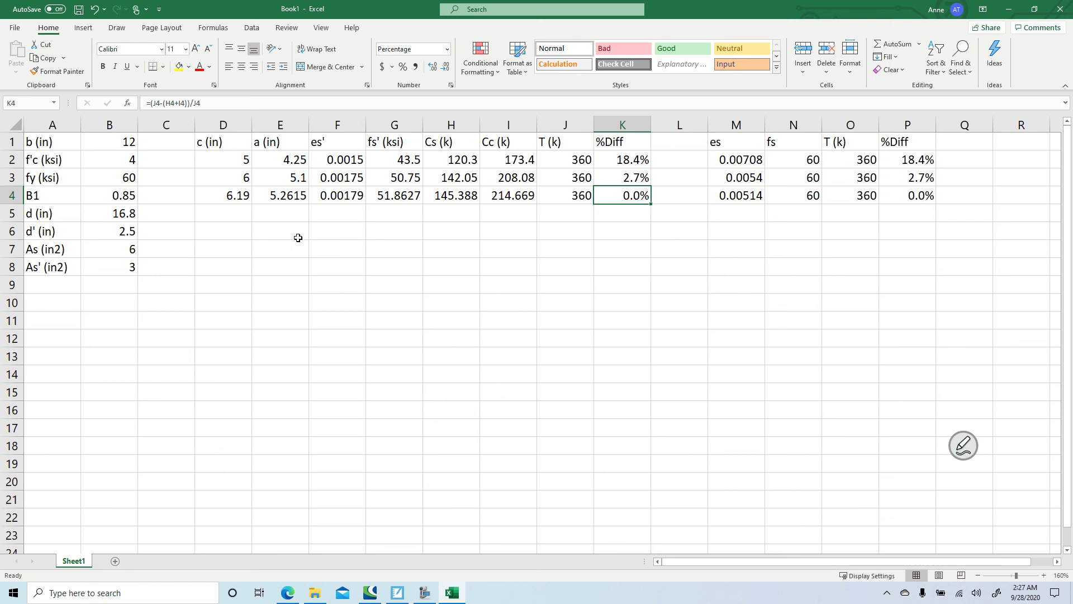
Try c values of 5.84 and 5.85 in the third trial row, cell D4.
click(220, 196)
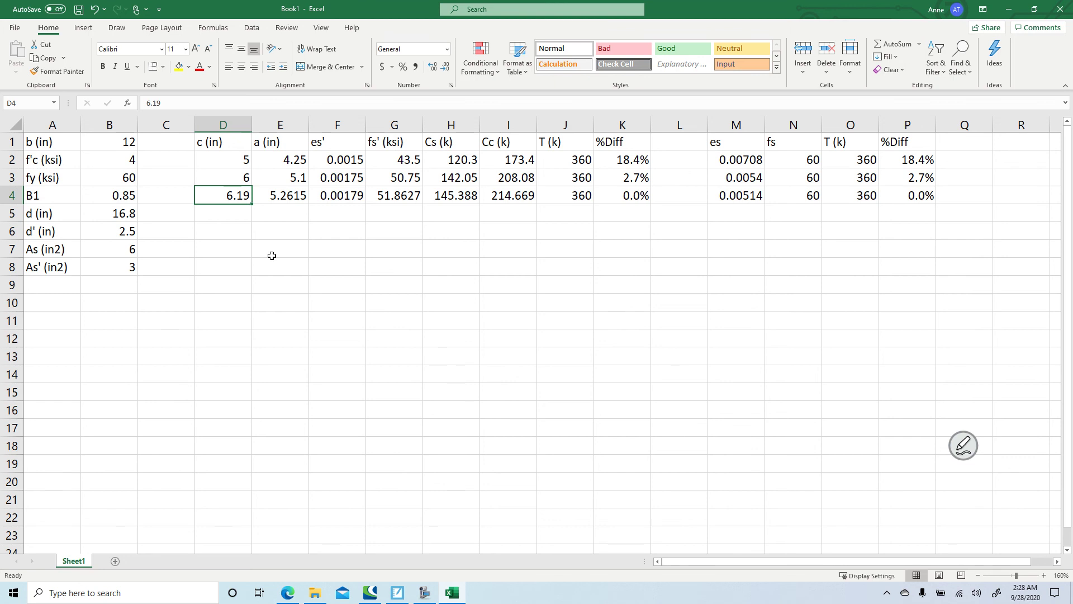
text(5.84)
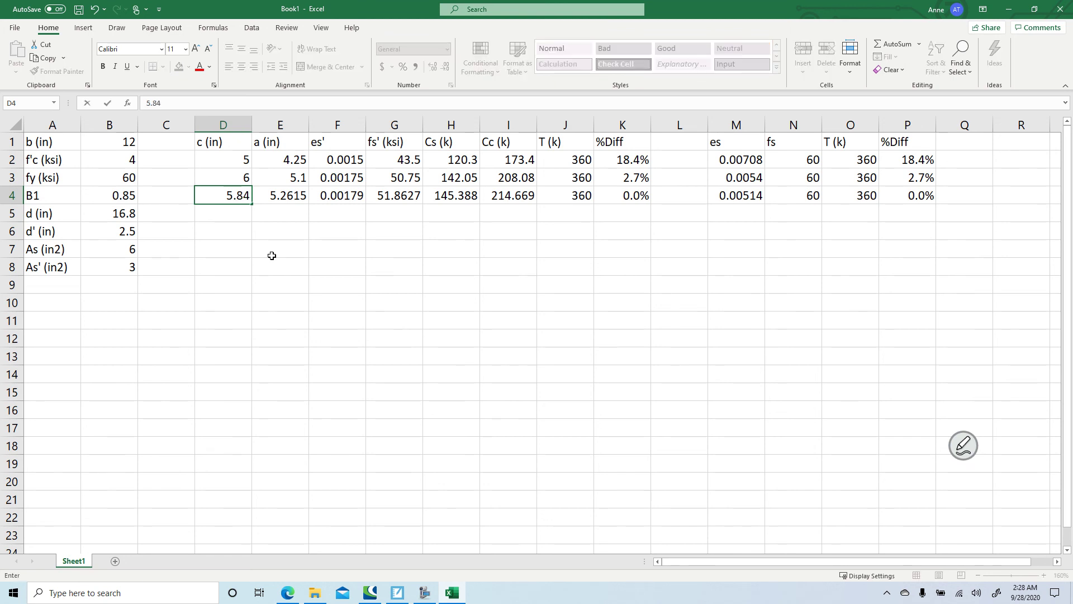
key(Tab)
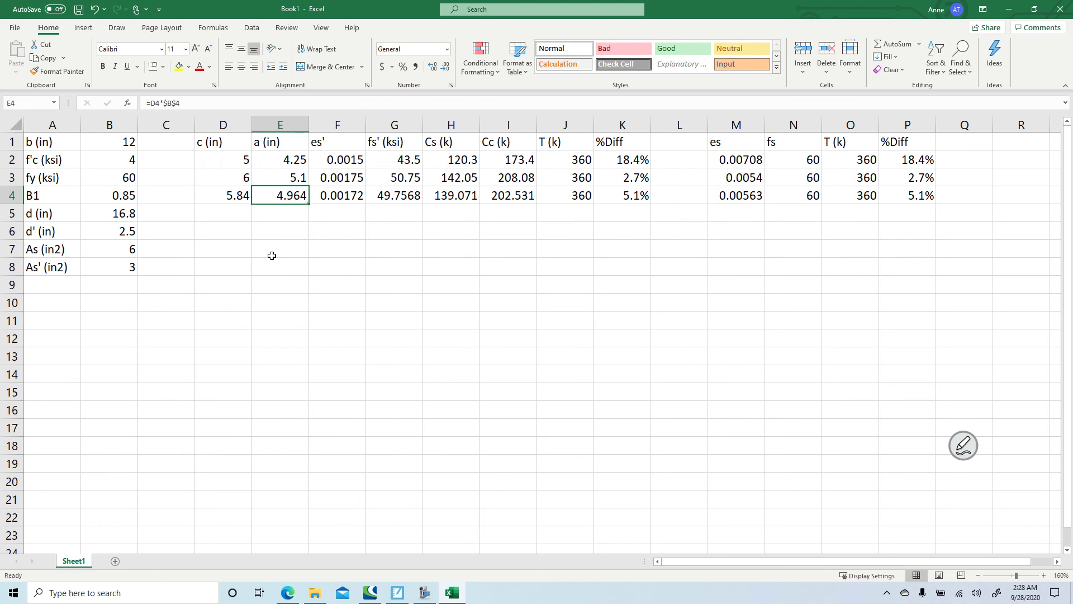
key(Left)
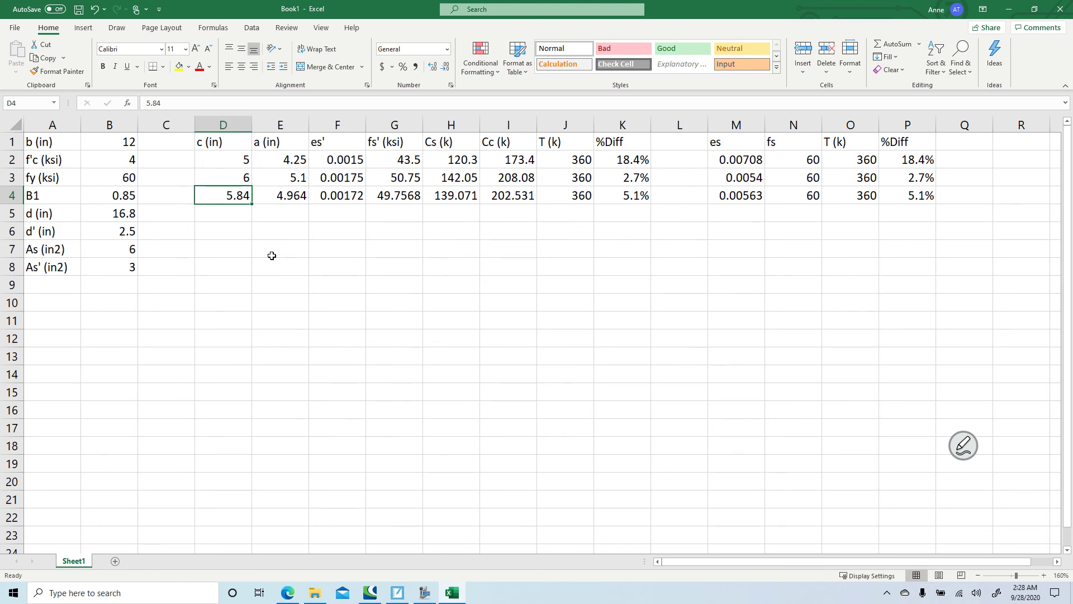
text(5.85)
key(Tab)
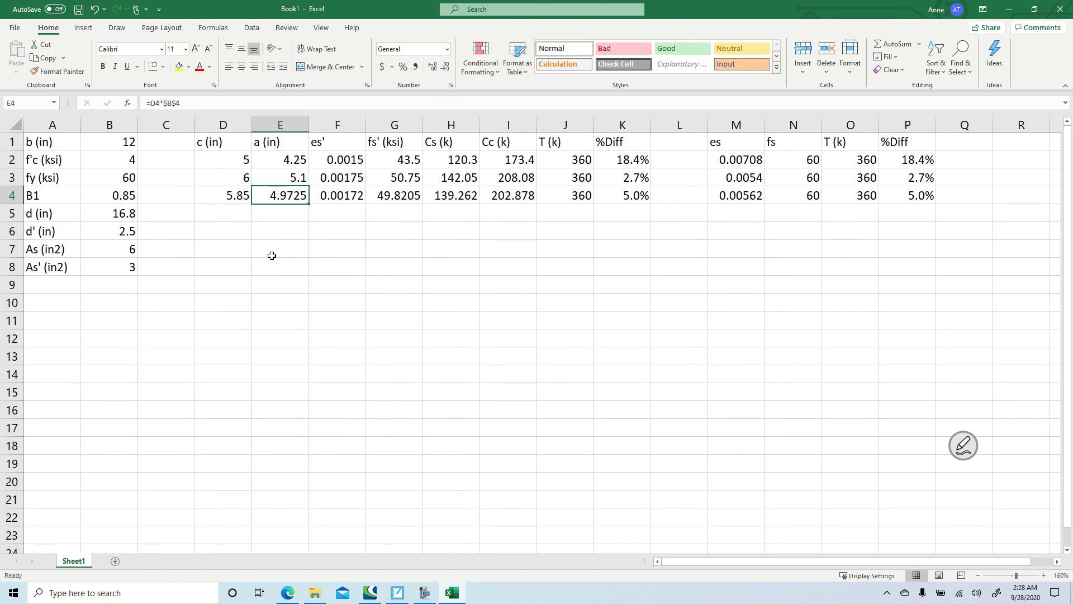
Set c in the third trial row, cell D4, to 6.54.
key(Left)
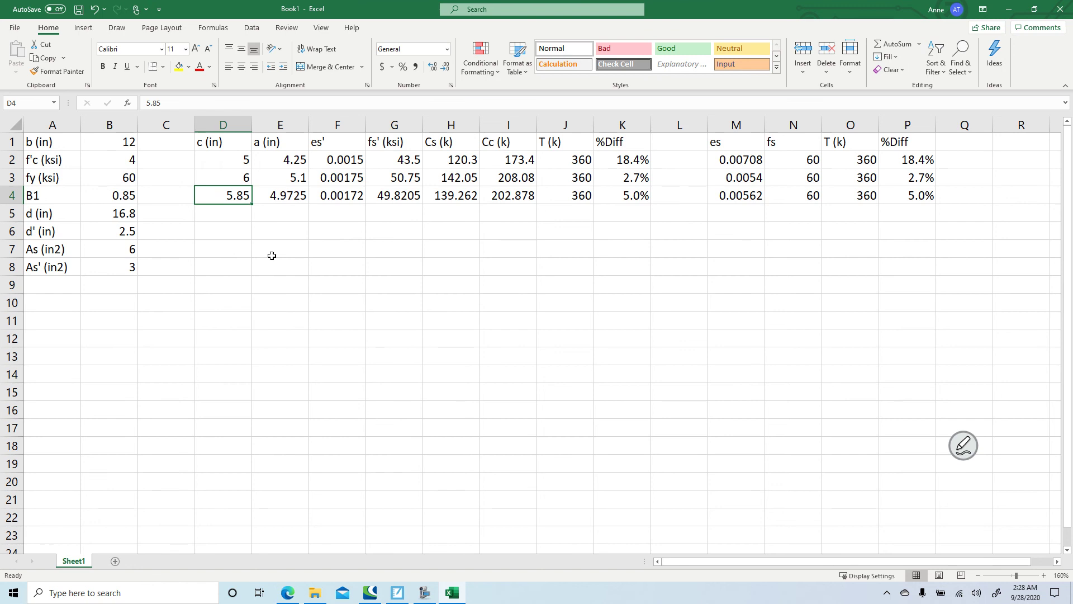
text(6.54)
key(Return)
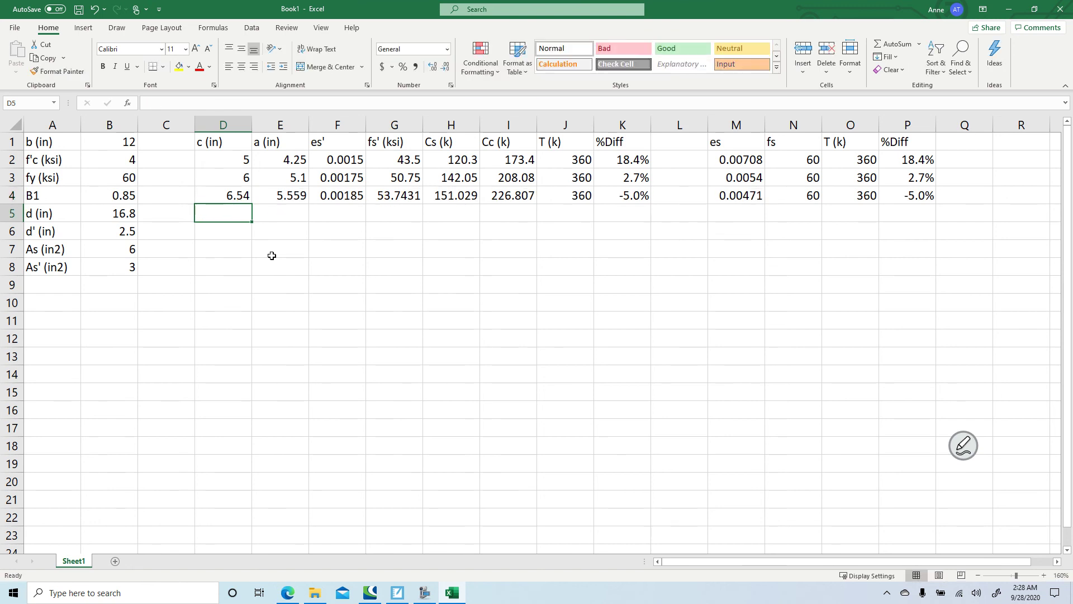
Insert a blank column between the Cc (k) column and the first T (k) column.
click(572, 123)
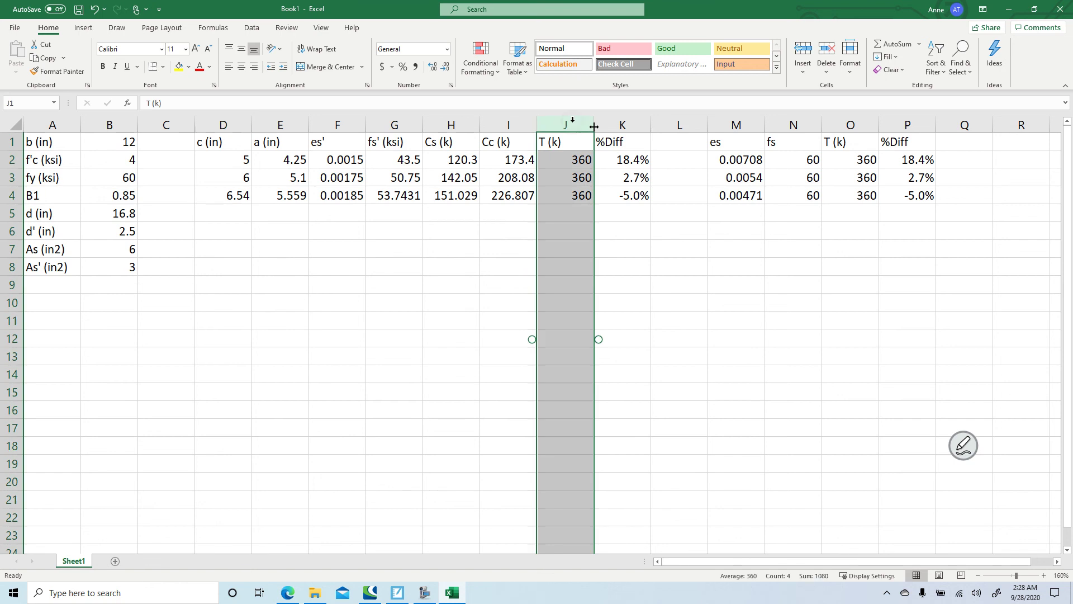
click(573, 119)
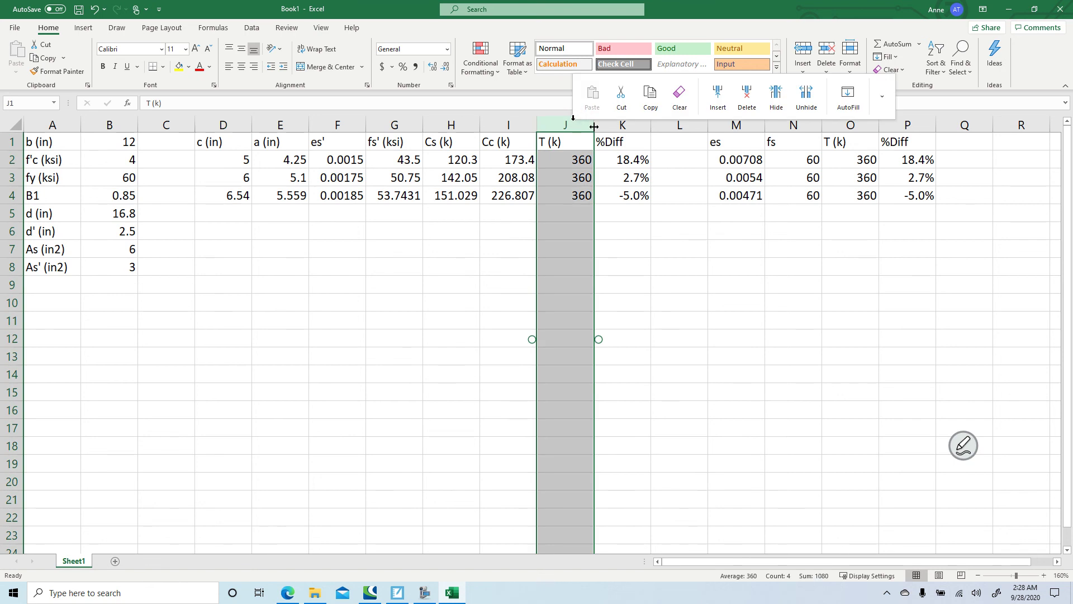
click(718, 96)
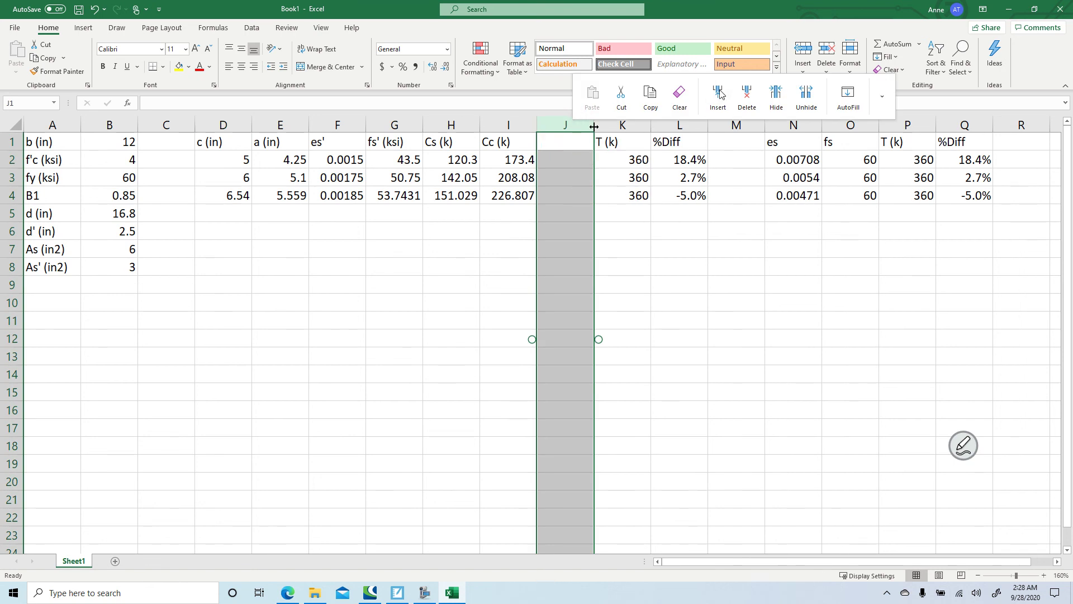
click(560, 141)
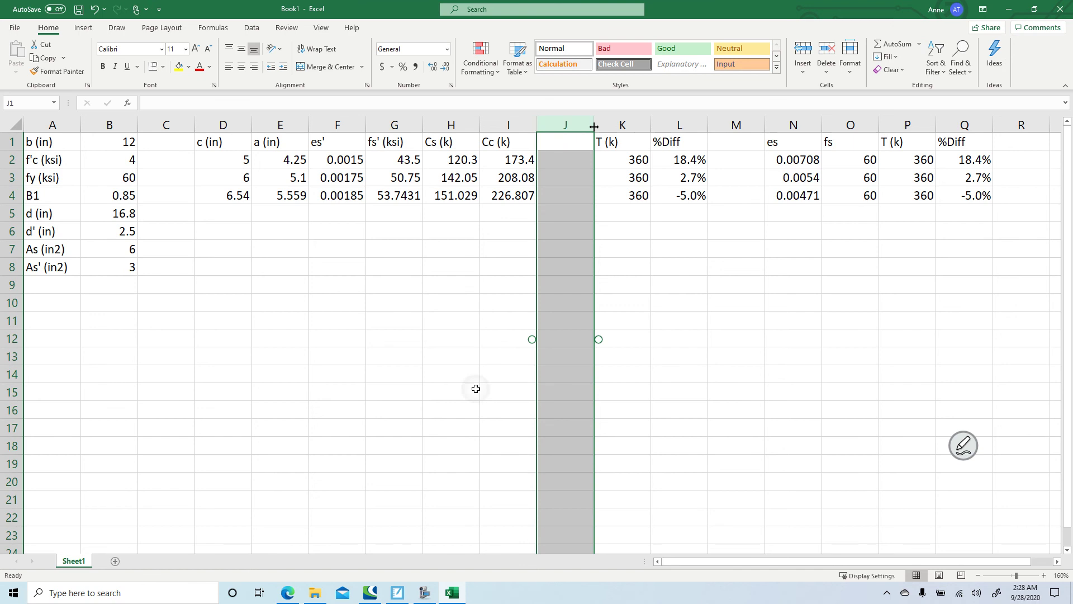
click(642, 258)
Head the new column "Cc +Cs (k)" in J1 and enter the formula =H2+I2 in J2.
click(571, 140)
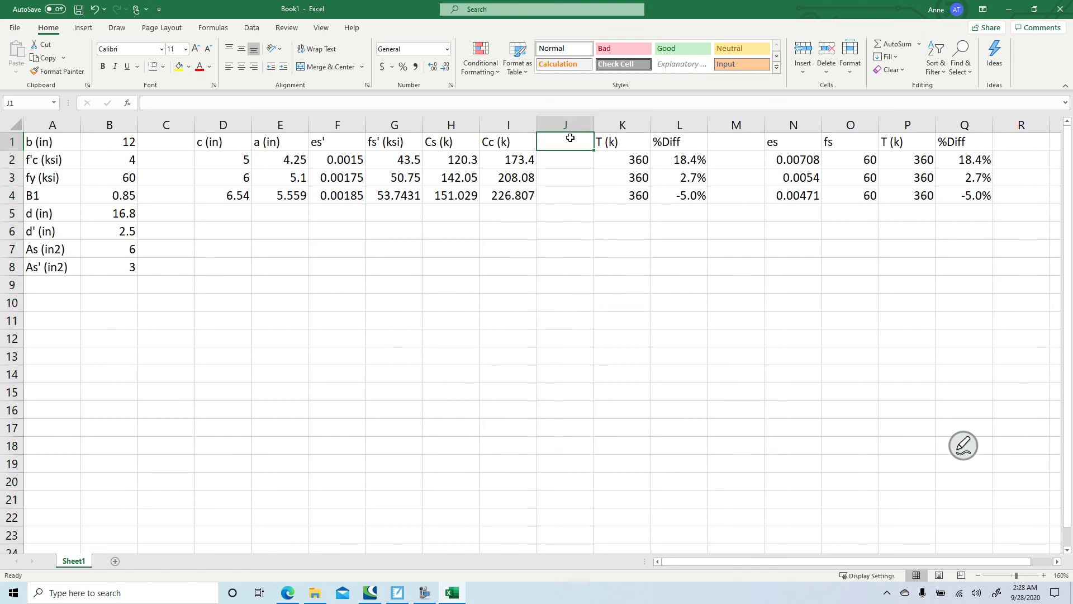
text(Cc +Cs (k))
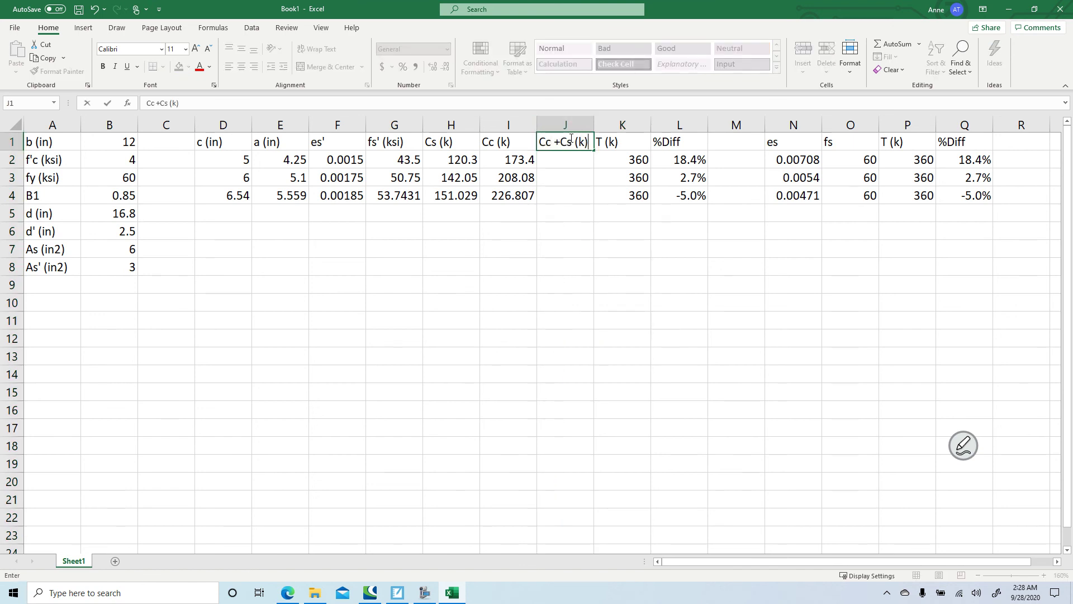
key(Return)
text(=)
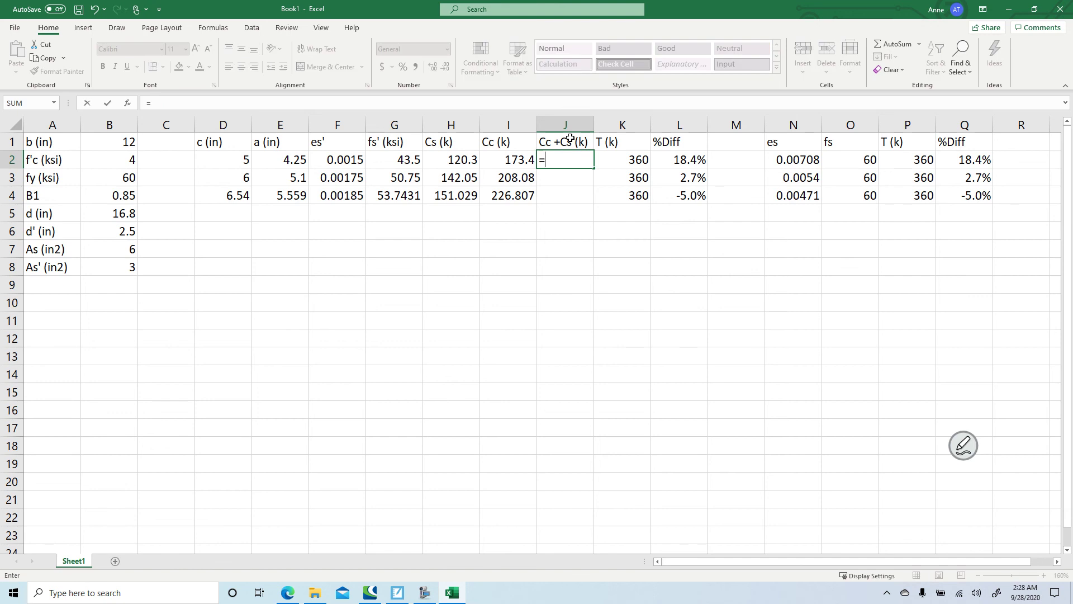
key(Left)
key(Left)
text(+)
key(Left)
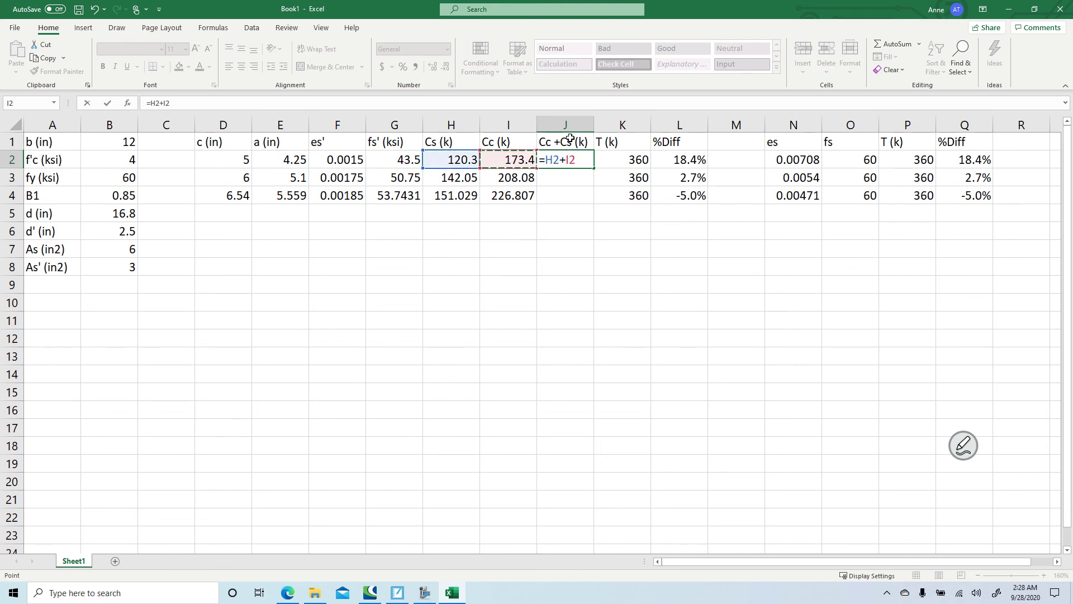
key(Return)
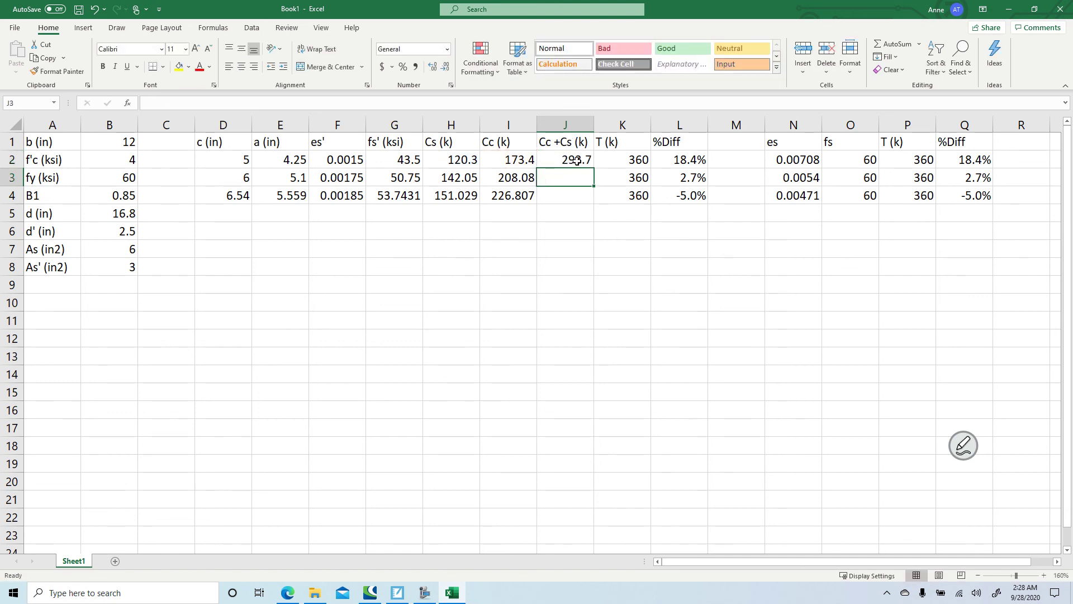
Fill the Cc + Cs formula from J2 down through J4.
click(577, 161)
drag(577, 161, 590, 199)
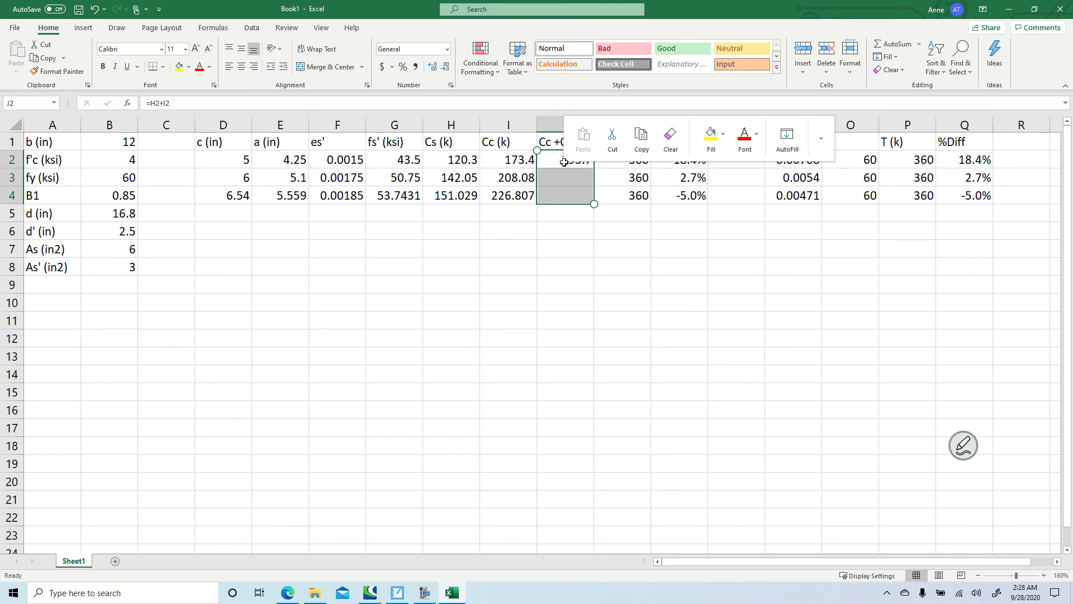
click(565, 263)
click(564, 158)
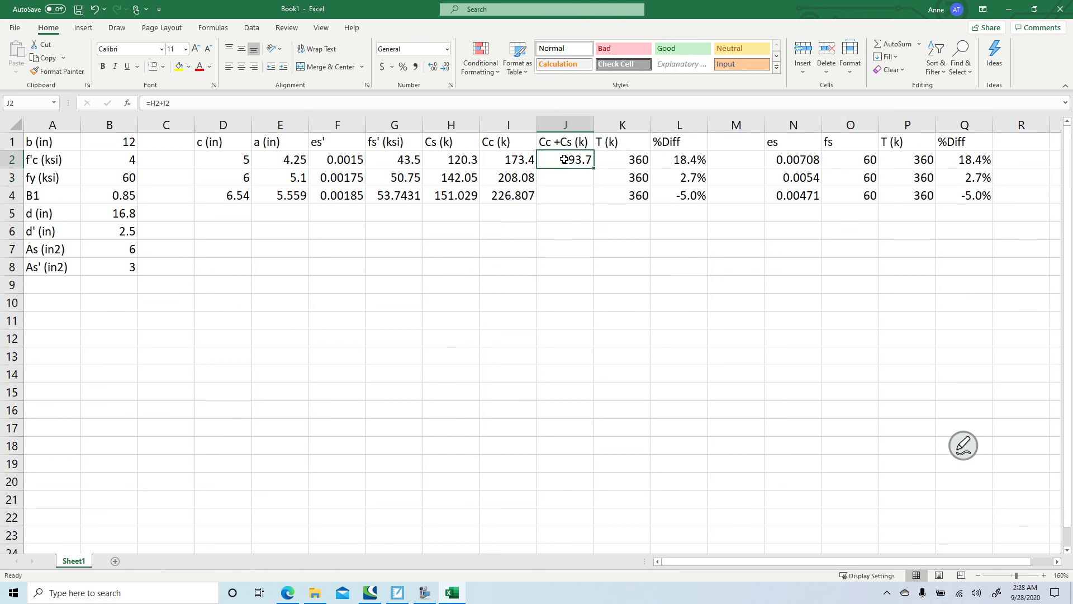
drag(593, 168, 593, 205)
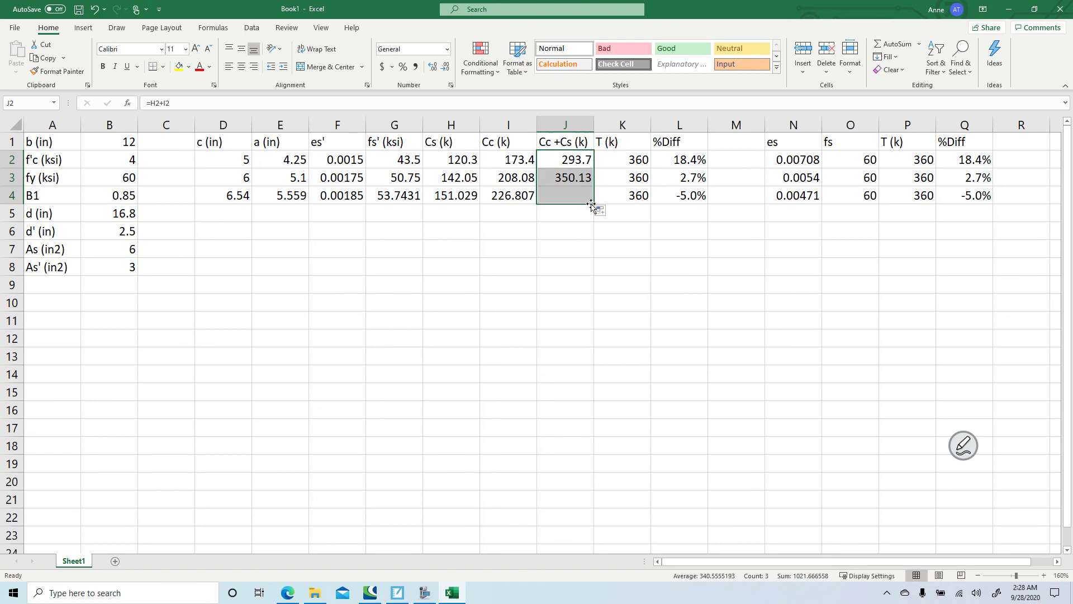
click(589, 247)
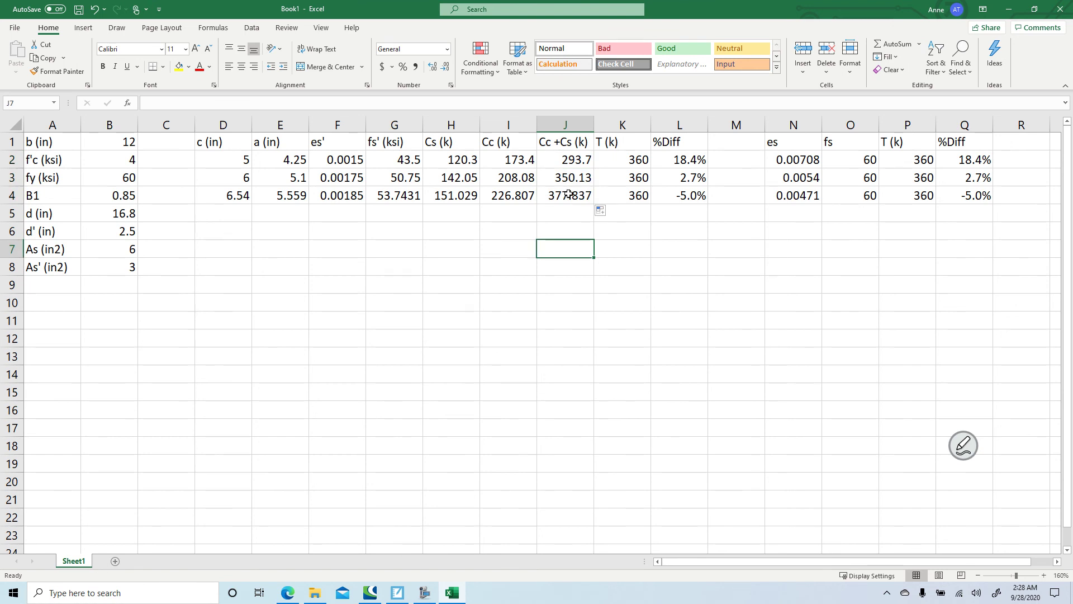
Fill the third trial row D4:L4 down into row 5 and set c in D5 to 6.19.
drag(240, 194, 707, 217)
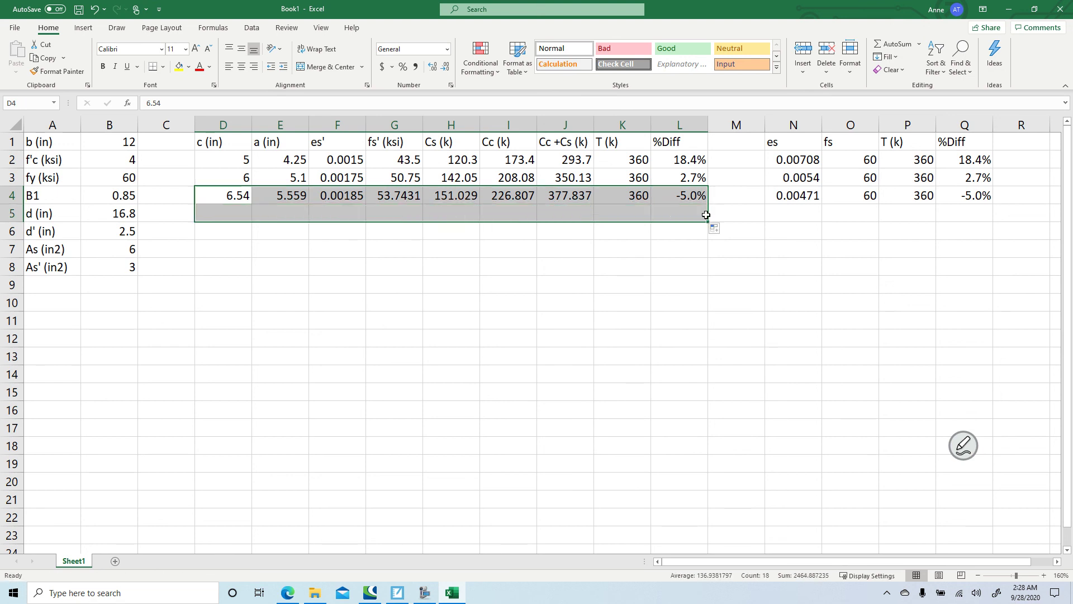
click(238, 214)
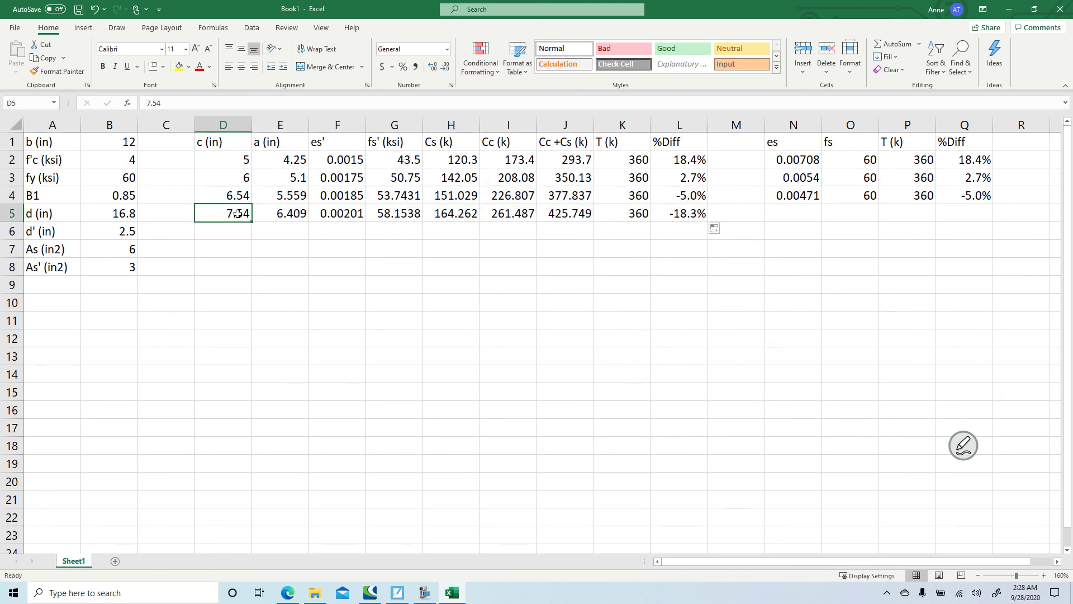
text(6.19)
key(Return)
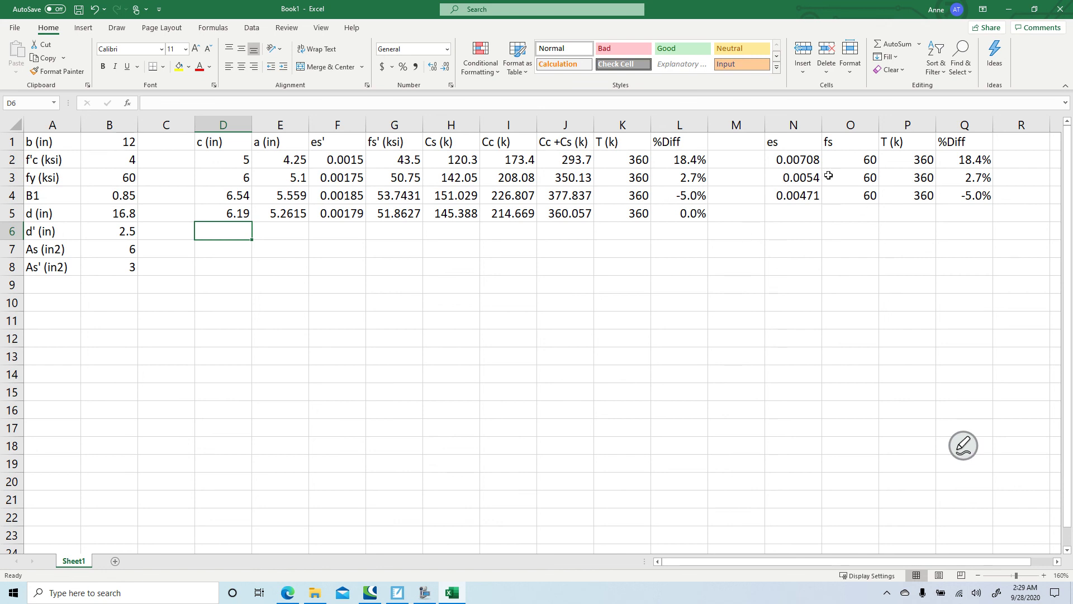
Fill the es, fs, T and %Diff formulas from N4:Q4 down into row 5.
click(794, 141)
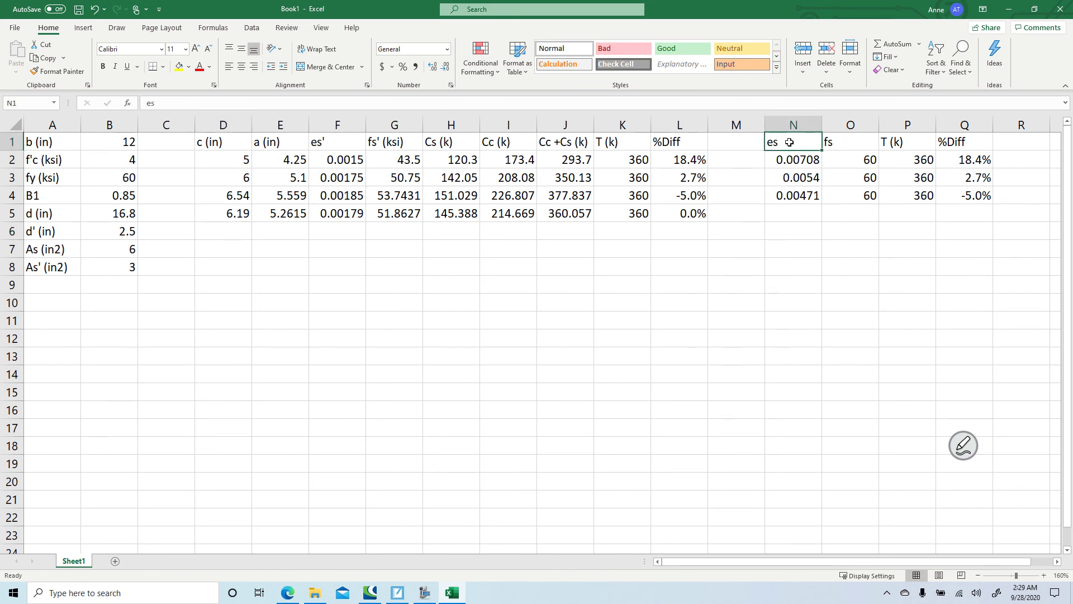
drag(786, 157, 791, 195)
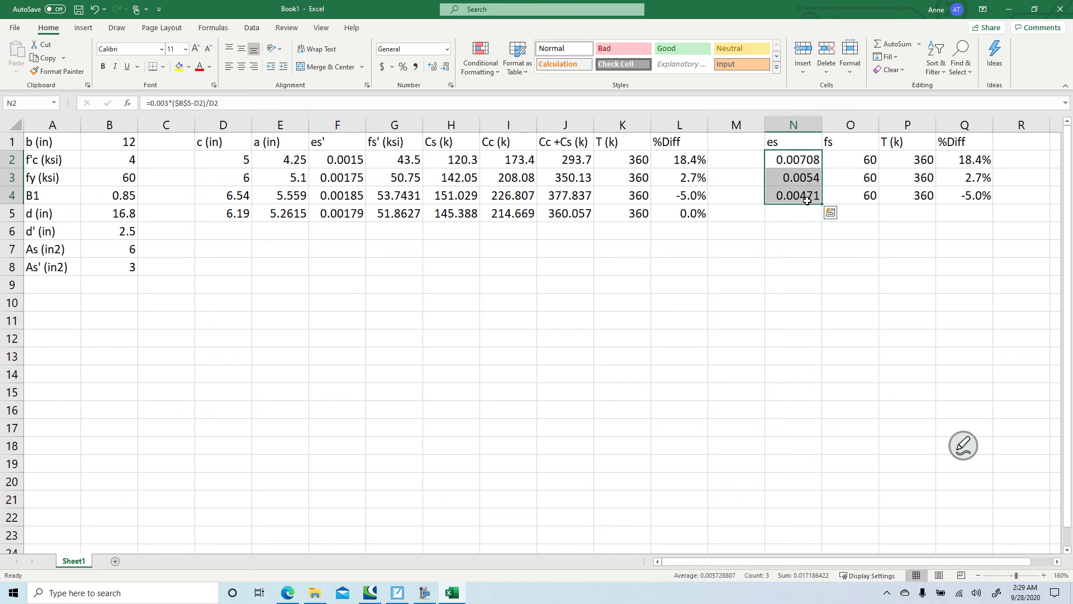
drag(801, 196, 991, 221)
click(945, 268)
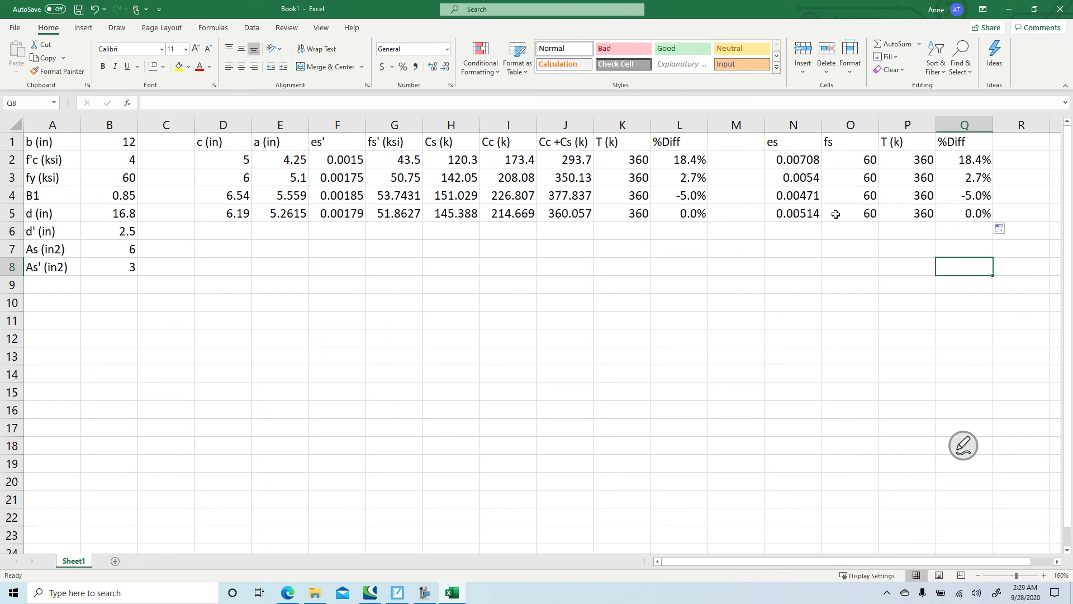
Check the tension steel strain formulas in N4 and N5 against the c value in D5.
click(802, 213)
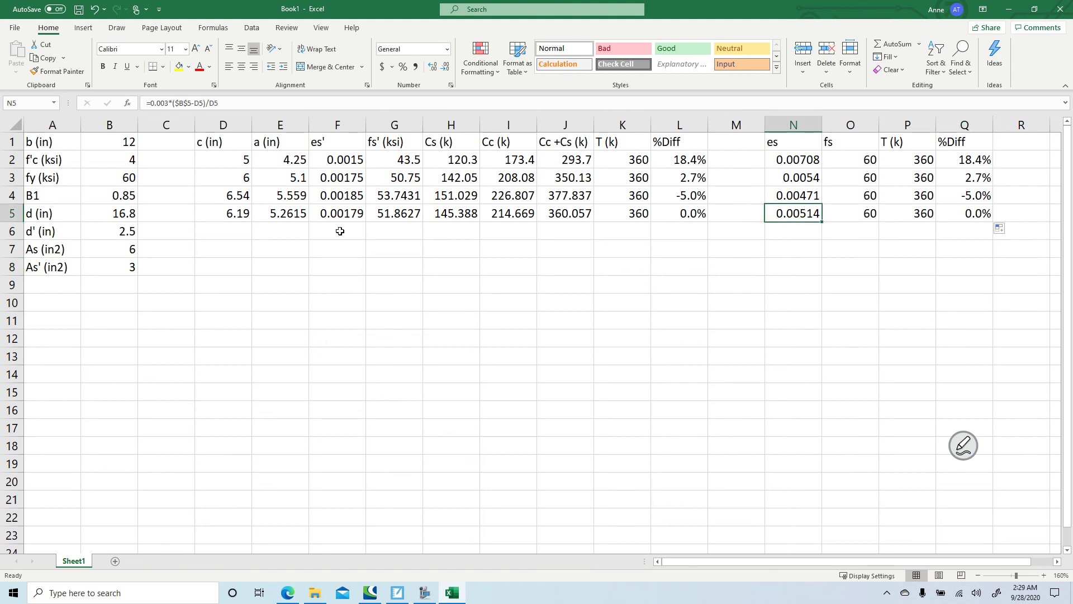
click(218, 215)
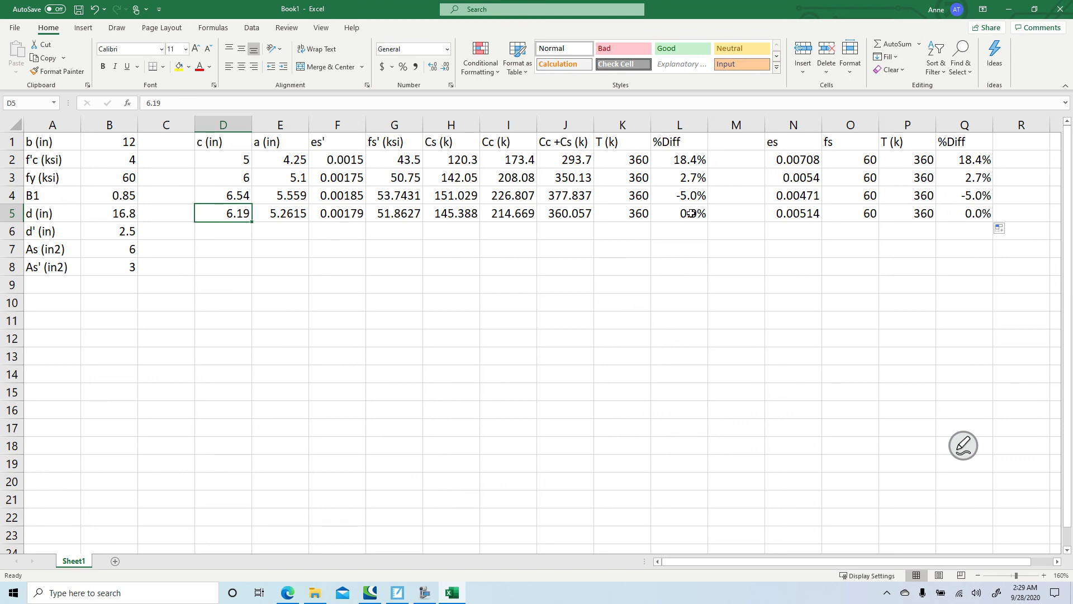
click(794, 213)
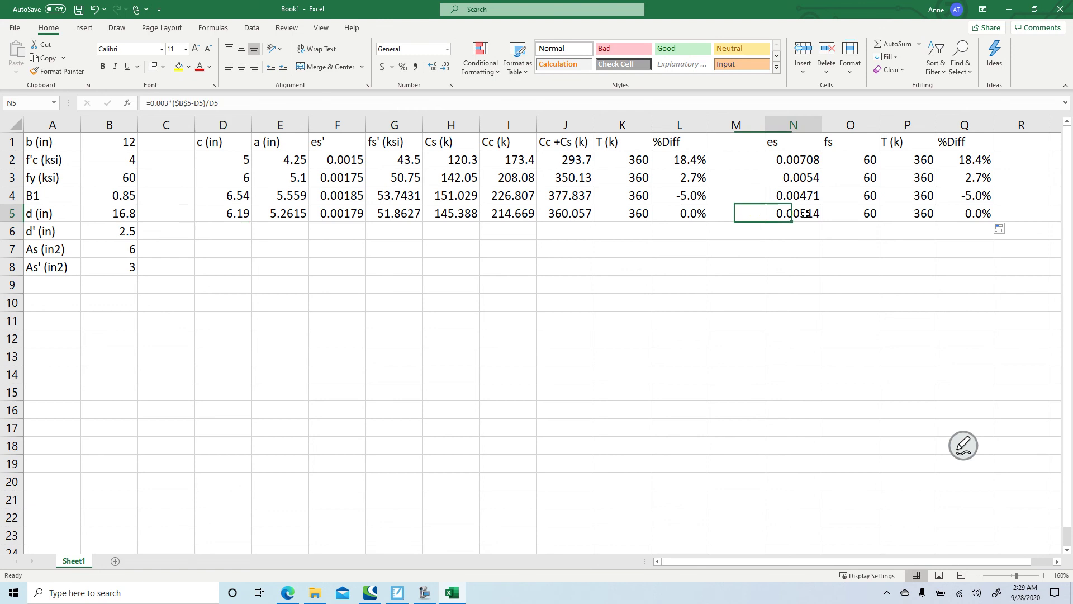
click(810, 263)
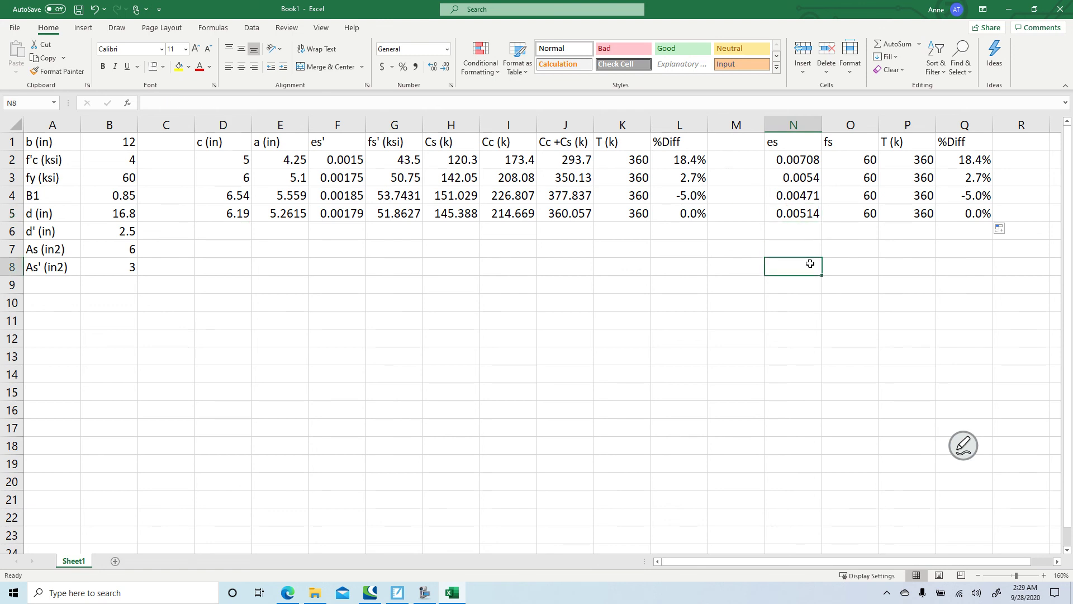
click(808, 215)
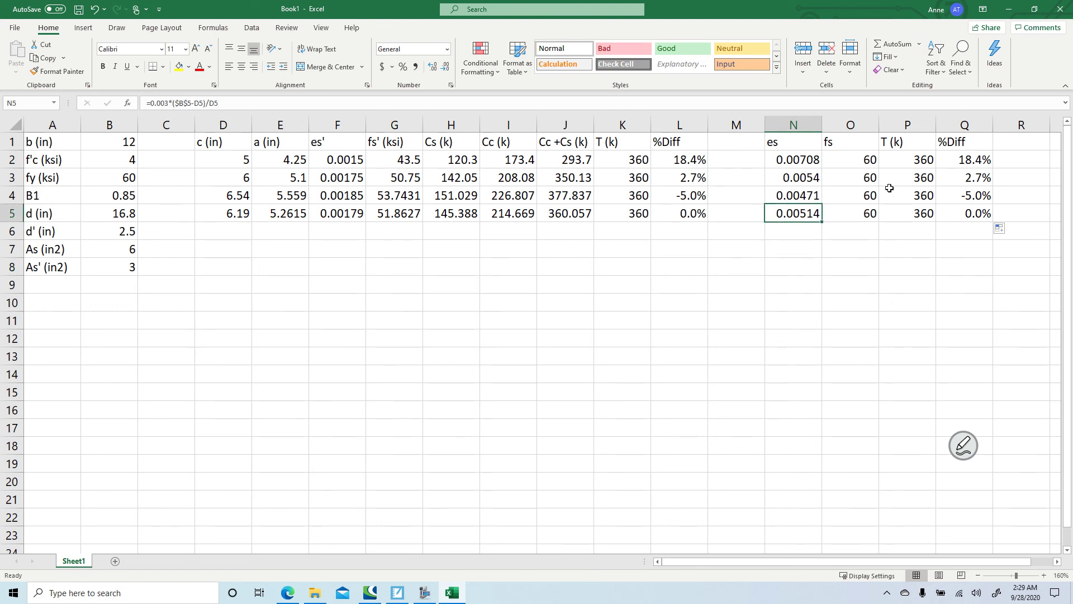
click(812, 194)
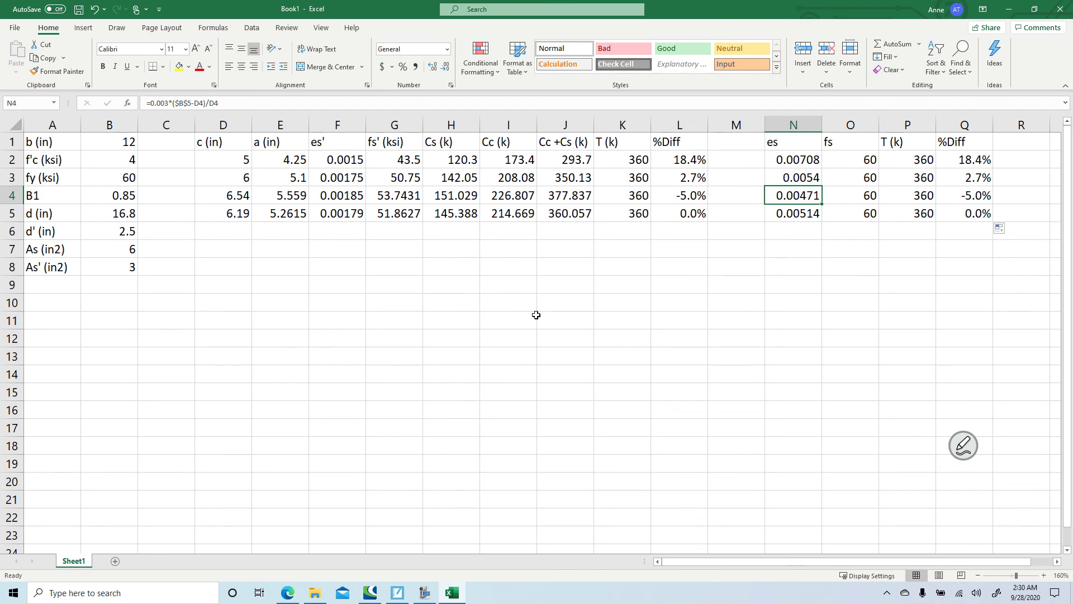
Switch to SMART Notebook, go to the next blank page and show it full screen.
click(397, 593)
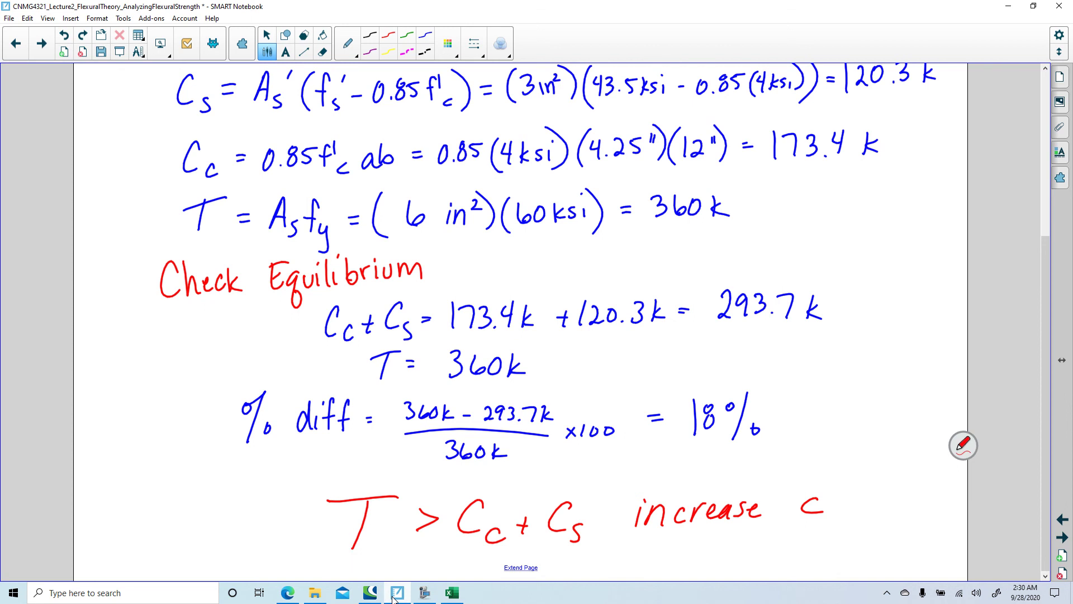
click(1062, 538)
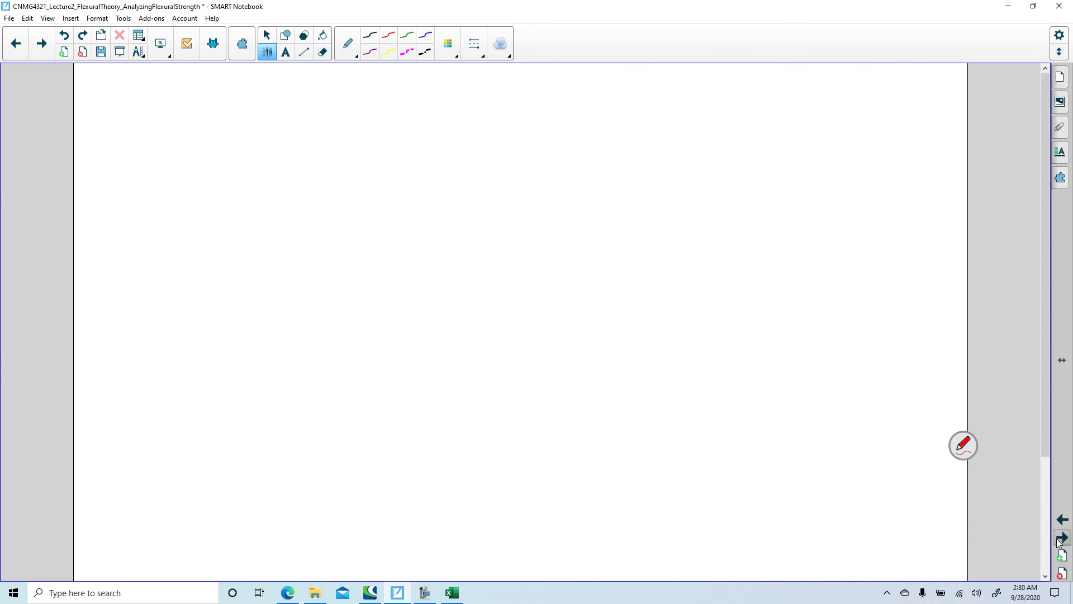
click(70, 19)
click(71, 18)
click(48, 18)
click(60, 33)
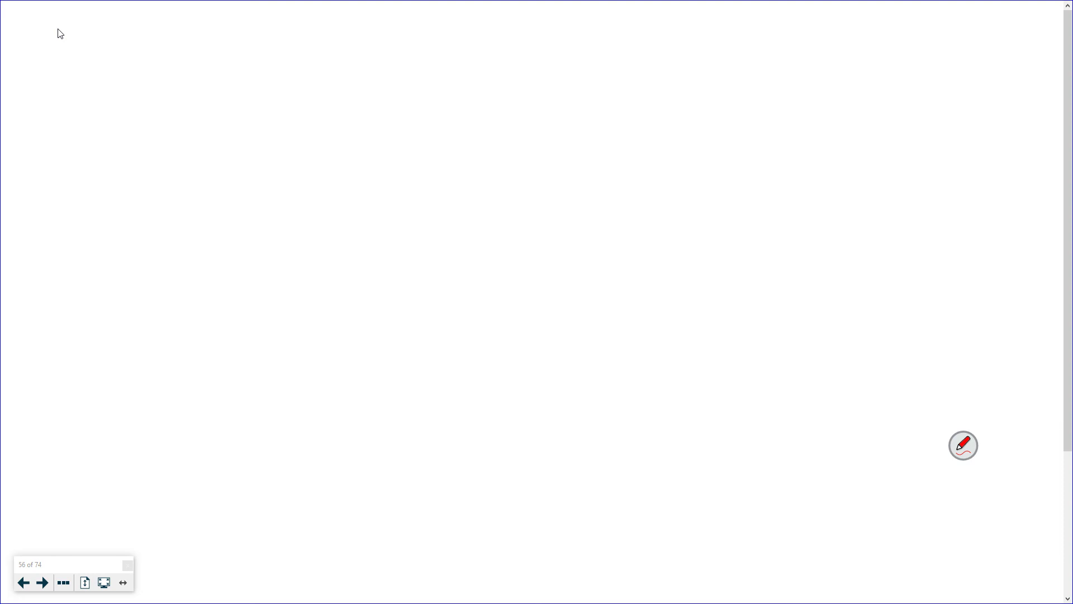
Handwrite the red heading "Iterate to 0% diff" across the top of the blank page.
mouse_move(241, 28)
mouse_down()
mouse_move(235, 69)
mouse_move(248, 66)
mouse_move(241, 31)
mouse_up()
mouse_move(262, 28)
mouse_down()
mouse_move(260, 75)
mouse_move(266, 53)
mouse_up()
drag(272, 56, 298, 53)
mouse_move(311, 52)
mouse_down()
mouse_move(305, 61)
mouse_move(322, 67)
mouse_up()
mouse_move(324, 35)
mouse_down()
mouse_move(325, 67)
mouse_move(336, 46)
mouse_up()
drag(331, 58, 345, 63)
mouse_move(410, 31)
mouse_down()
mouse_move(411, 61)
mouse_move(414, 44)
mouse_up()
drag(418, 44, 426, 44)
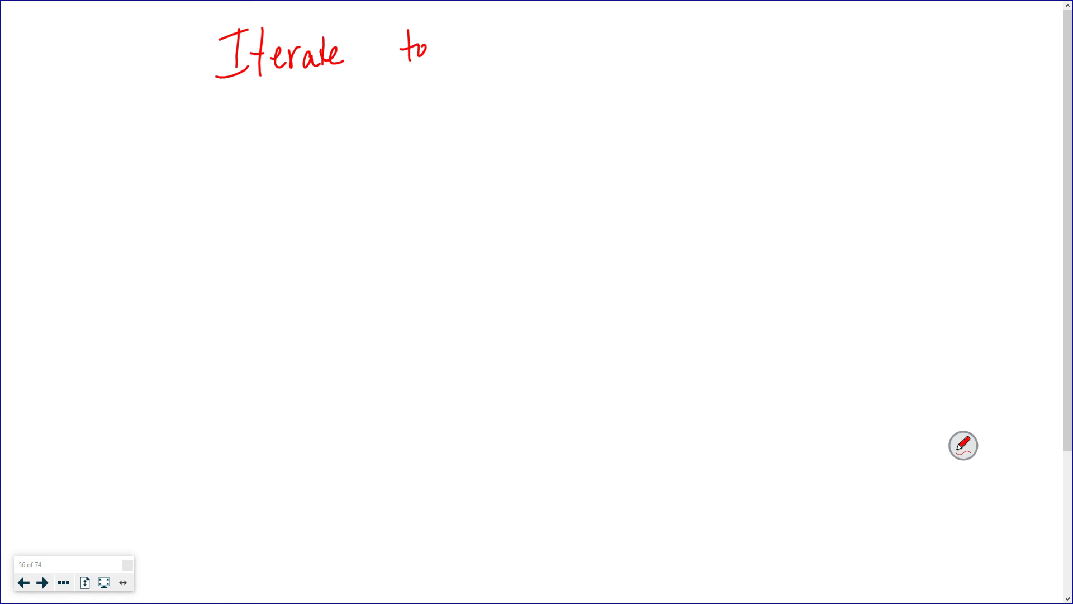
drag(506, 25, 524, 26)
mouse_move(542, 16)
mouse_down()
mouse_move(533, 58)
mouse_move(551, 45)
mouse_move(594, 51)
mouse_up()
mouse_move(605, 18)
mouse_down()
mouse_move(604, 50)
mouse_move(614, 50)
mouse_up()
drag(632, 52, 641, 18)
drag(626, 37, 643, 32)
drag(649, 49, 657, 16)
drag(641, 38, 658, 34)
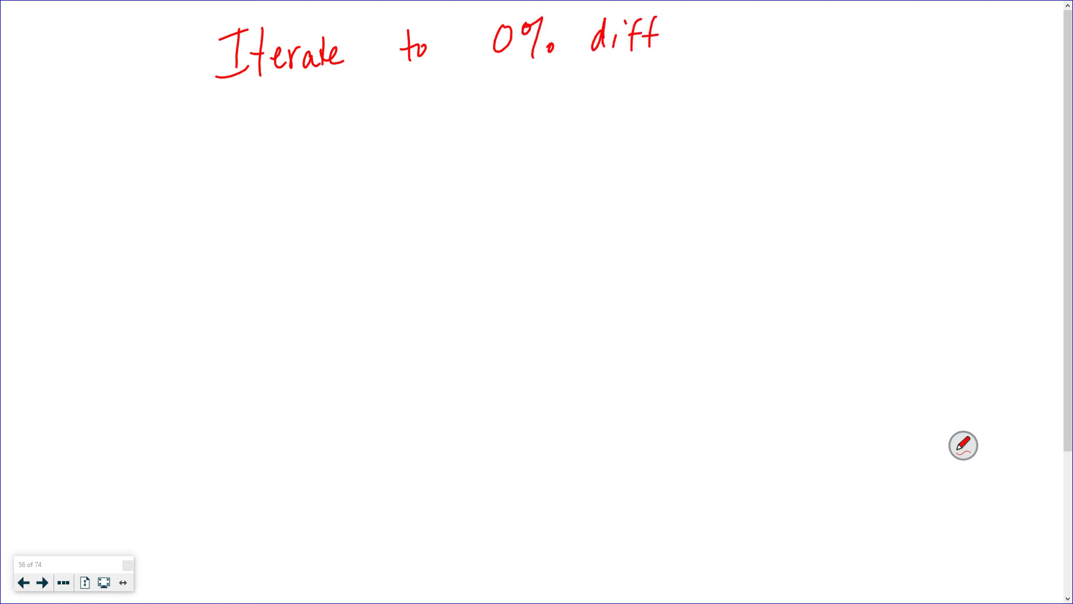
Handwrite c = 6.19" in blue below the heading and leave the full-screen view.
click(964, 446)
click(1007, 354)
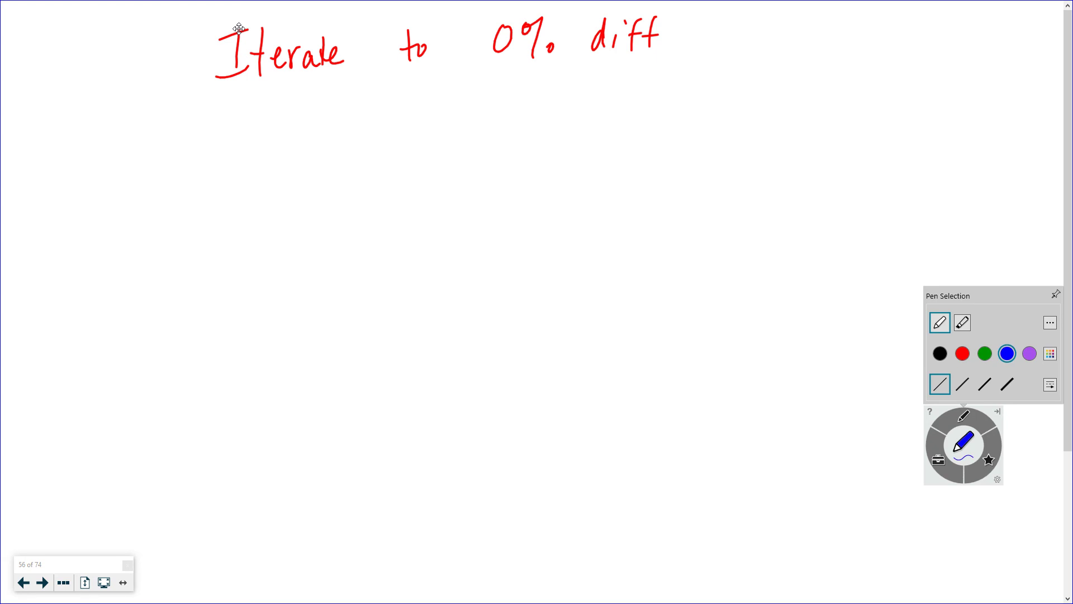
mouse_move(338, 106)
mouse_down()
mouse_move(339, 129)
mouse_move(363, 108)
mouse_up()
mouse_move(351, 121)
mouse_down()
mouse_move(385, 111)
mouse_move(425, 124)
mouse_up()
click(412, 124)
mouse_move(452, 97)
mouse_down()
mouse_move(455, 125)
mouse_move(469, 101)
mouse_up()
drag(476, 83, 475, 93)
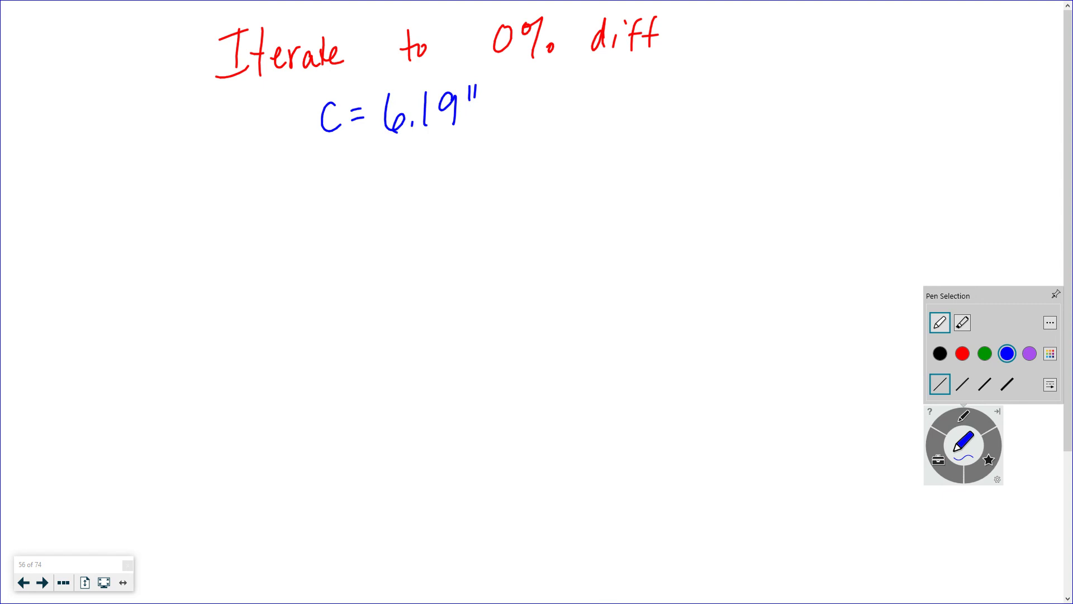
key(Escape)
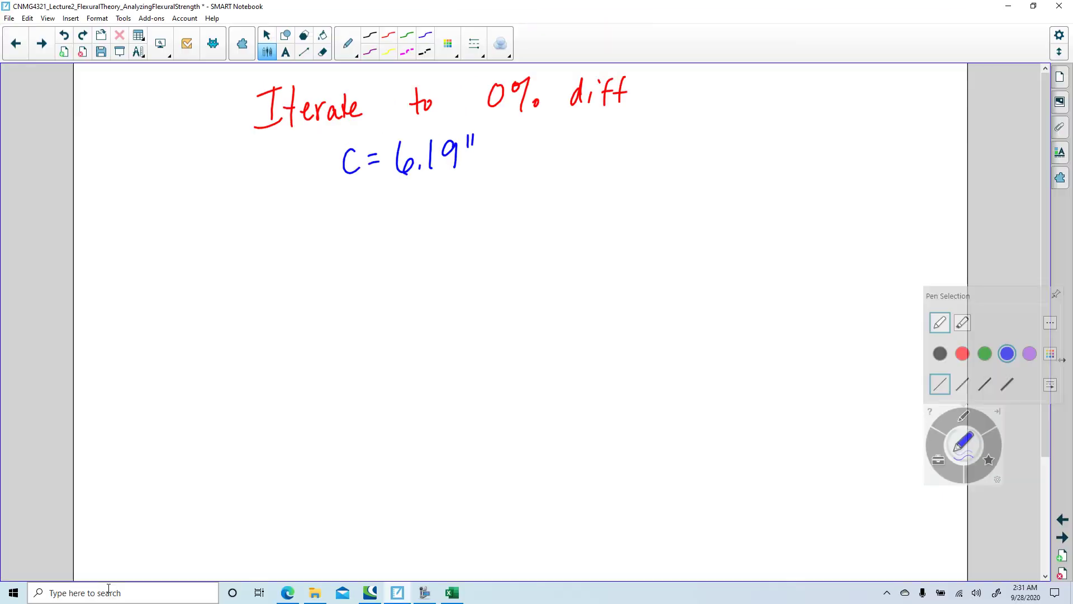
Switch to Excel and circle row 5's es', fs', es, fs, T in column P and Cc + Cs in ink, undoing the circle tried on c.
click(453, 593)
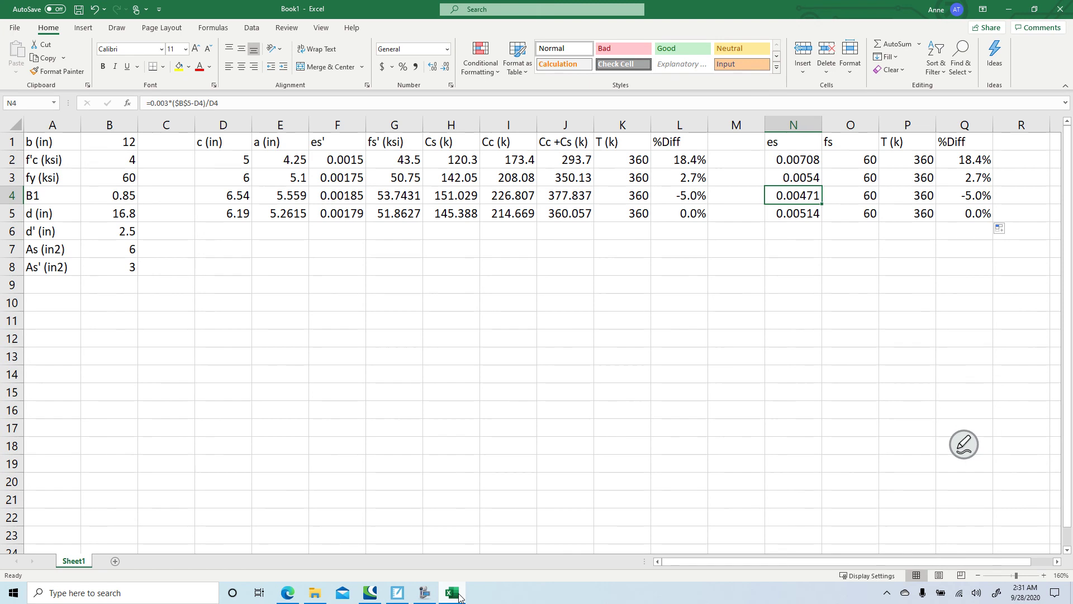
drag(364, 203, 323, 216)
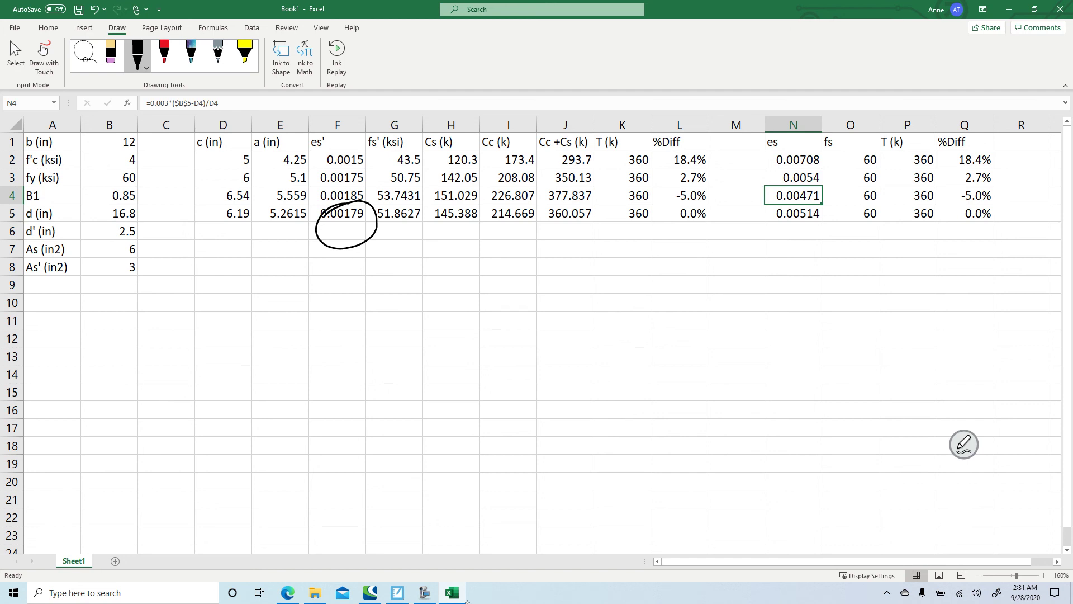
mouse_move(418, 205)
mouse_down()
mouse_move(391, 205)
mouse_move(408, 228)
mouse_move(428, 207)
mouse_up()
mouse_move(822, 201)
mouse_down()
mouse_move(785, 202)
mouse_move(822, 215)
mouse_move(821, 203)
mouse_up()
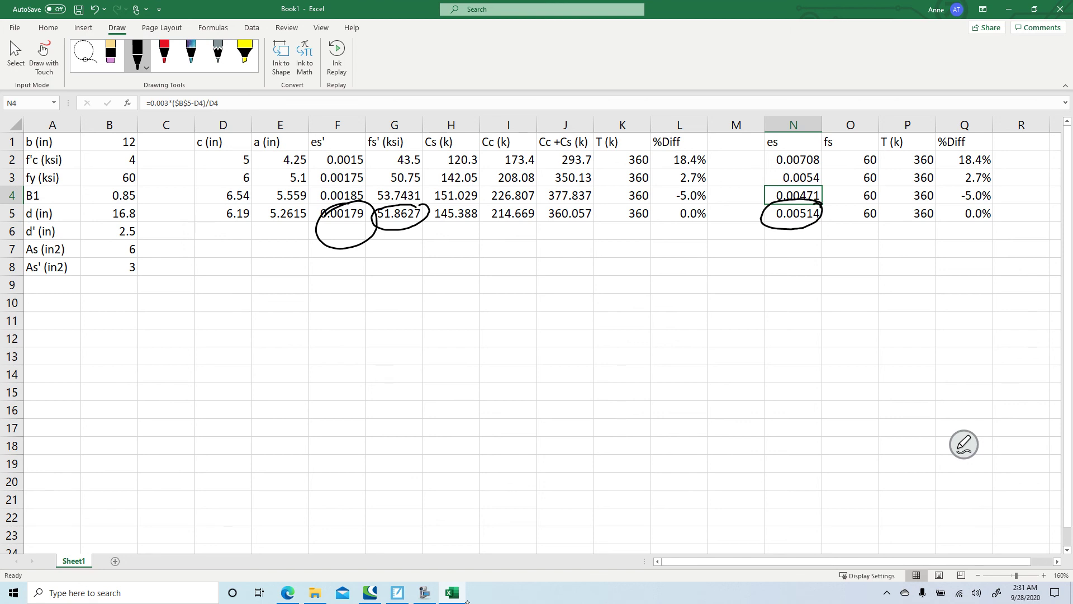
mouse_move(880, 208)
mouse_down()
mouse_move(849, 202)
mouse_move(866, 207)
mouse_up()
mouse_move(933, 203)
mouse_down()
mouse_move(894, 208)
mouse_move(935, 209)
mouse_up()
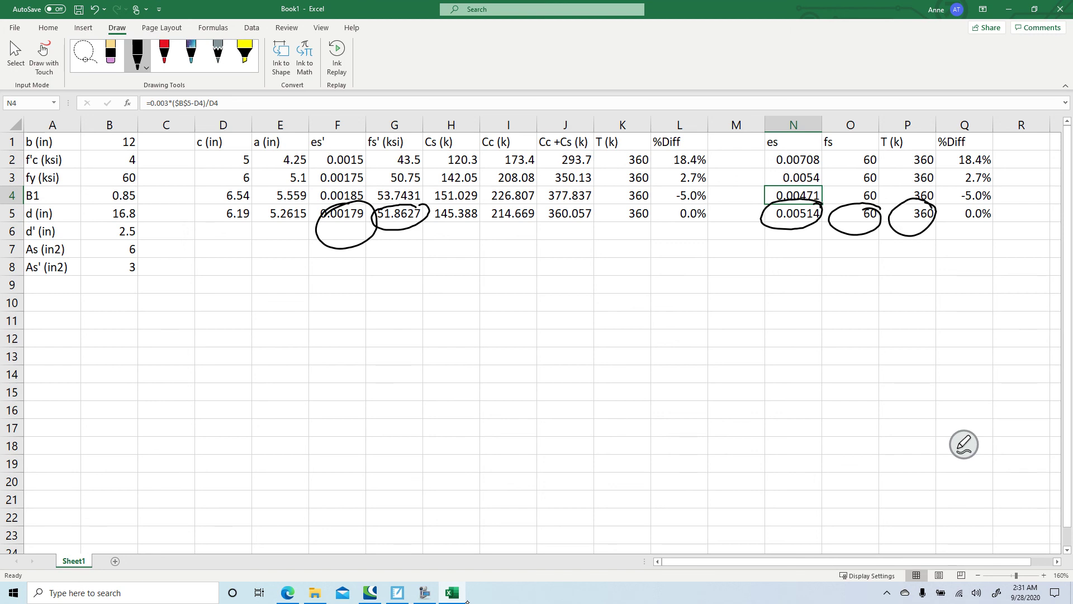
mouse_move(587, 202)
mouse_down()
mouse_move(557, 203)
mouse_move(585, 212)
mouse_up()
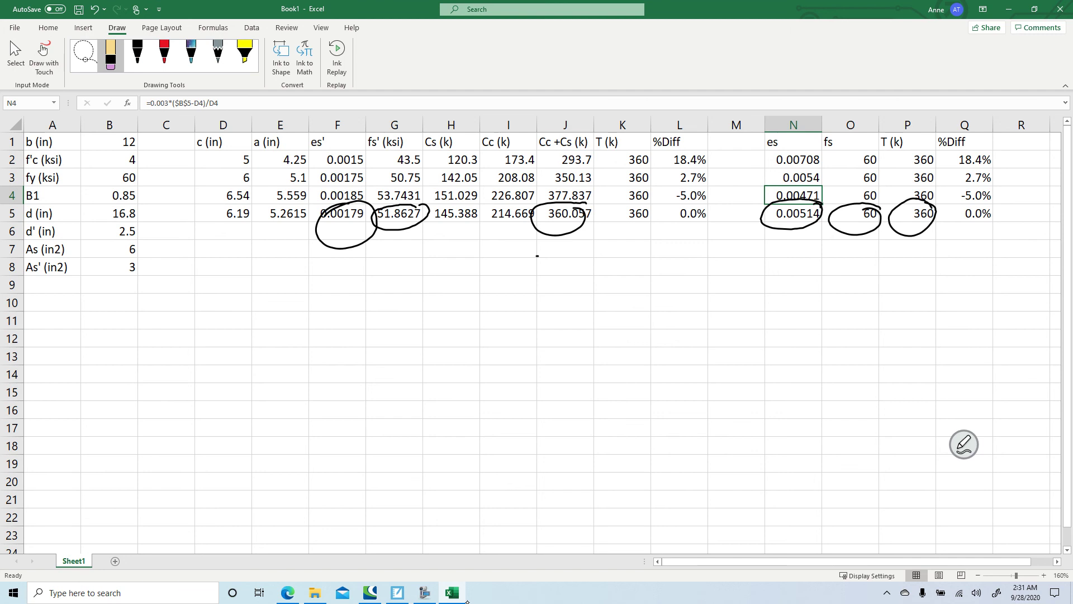
mouse_move(250, 208)
mouse_down()
mouse_move(212, 231)
mouse_move(253, 211)
mouse_up()
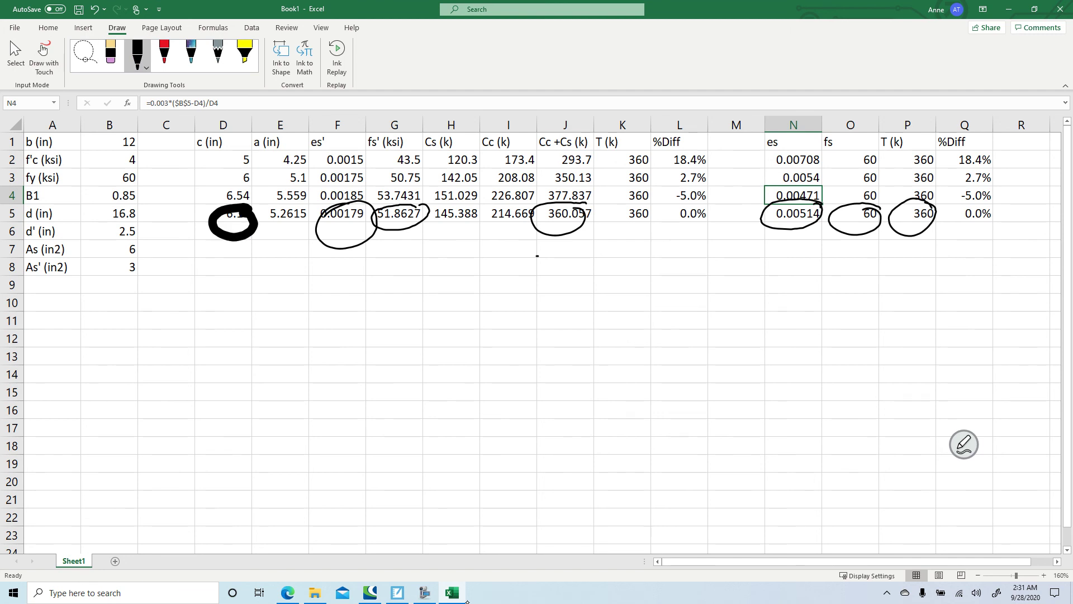
key(ctrl+z)
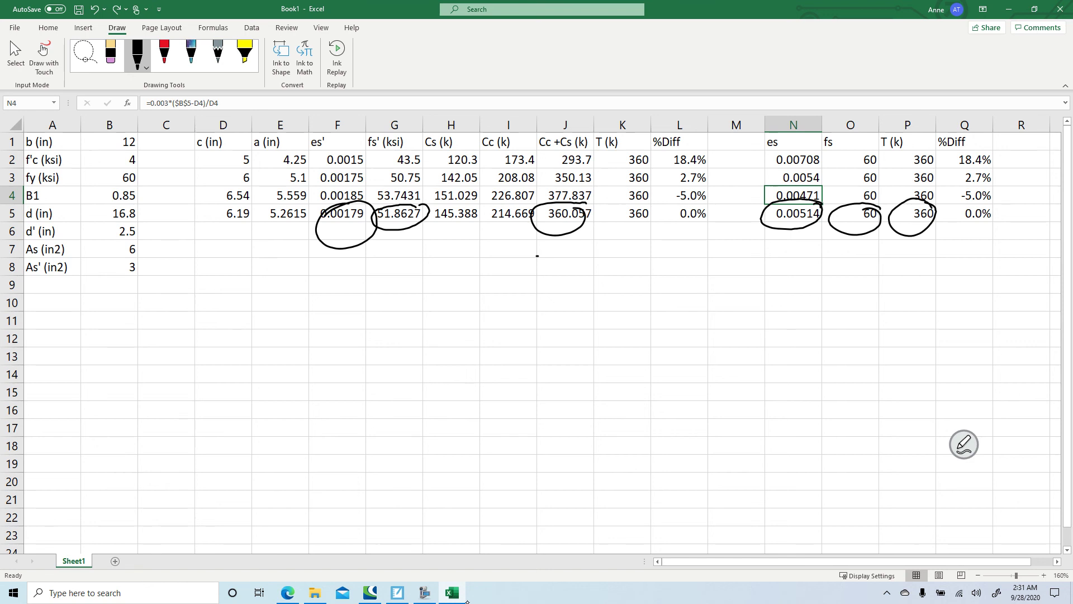
Switch to SMART Notebook and handwrite "Cc =" in blue below the c value.
key(alt+Tab)
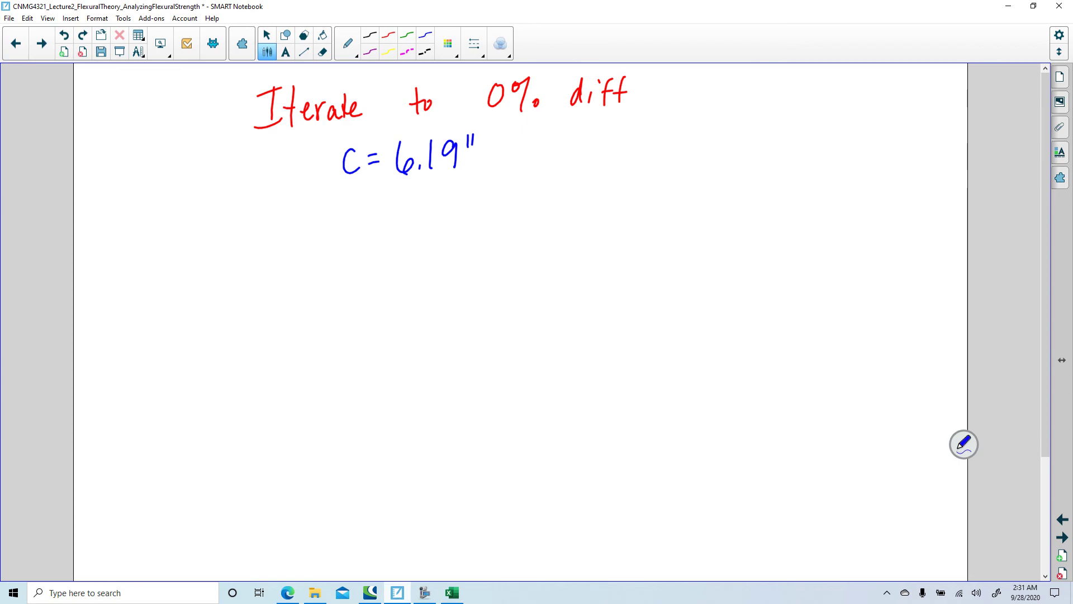
click(964, 444)
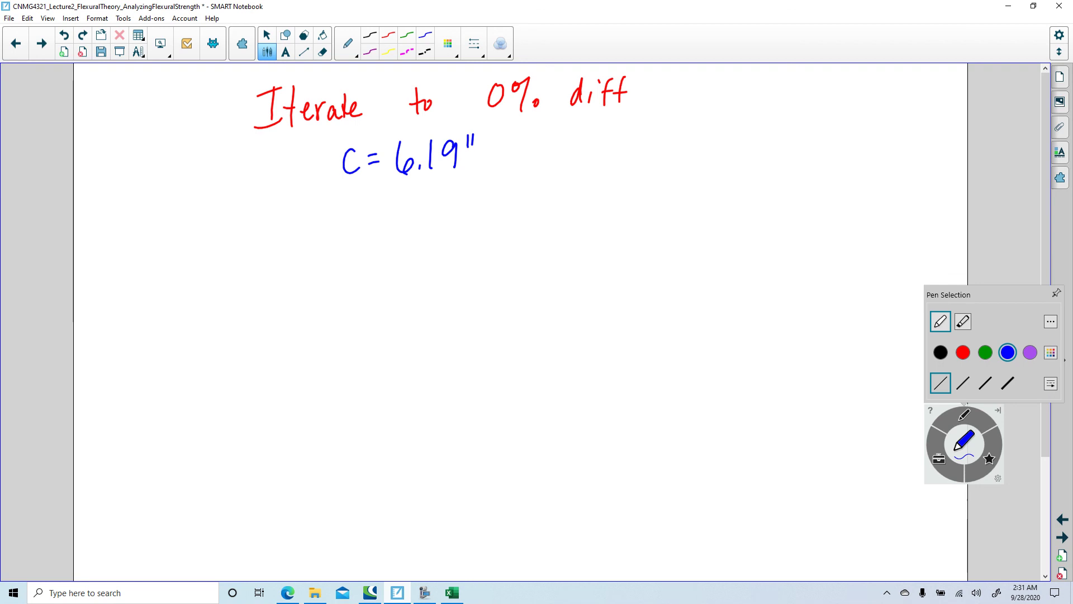
mouse_move(356, 203)
mouse_down()
mouse_move(357, 233)
mouse_move(387, 239)
mouse_up()
drag(392, 218, 409, 222)
Switch to Excel, circle the Cc value in cell I5 in ink and select the empty cell S1.
key(alt+Tab)
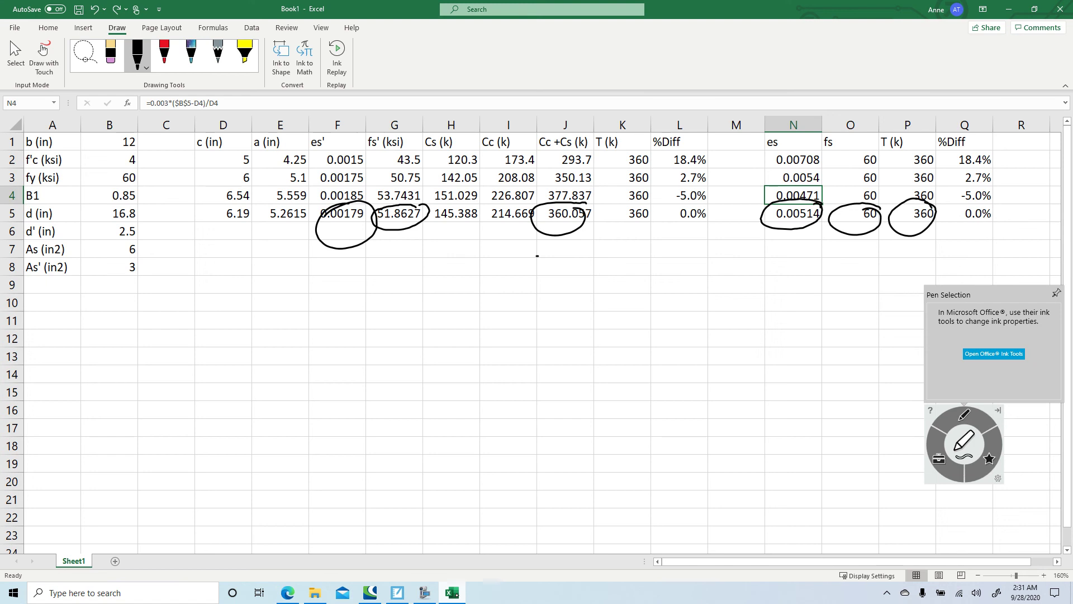
mouse_move(531, 204)
mouse_down()
mouse_move(503, 202)
mouse_move(534, 205)
mouse_up()
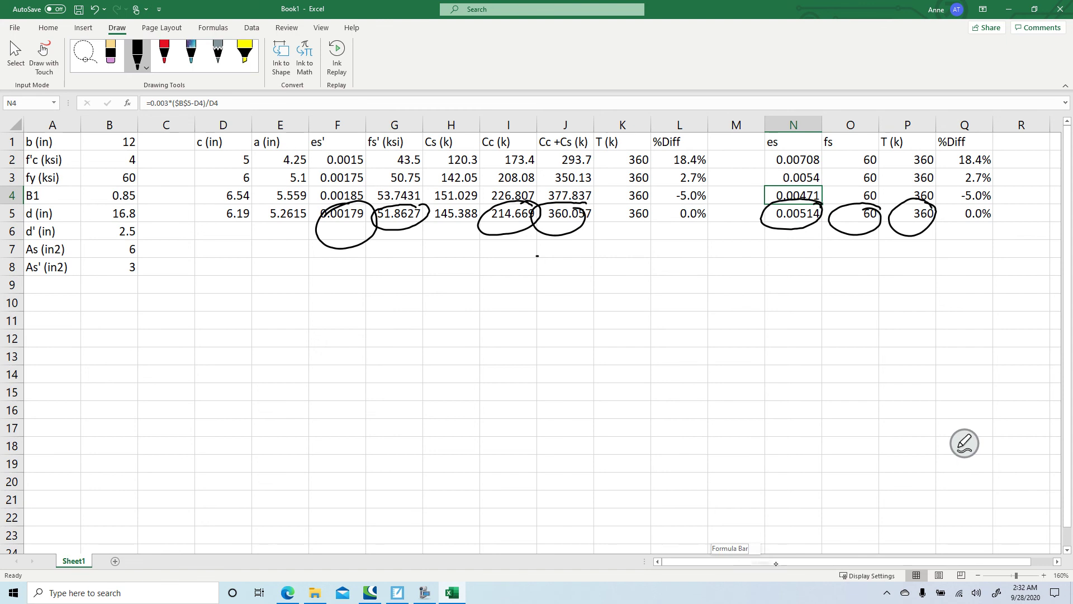
drag(763, 563, 817, 563)
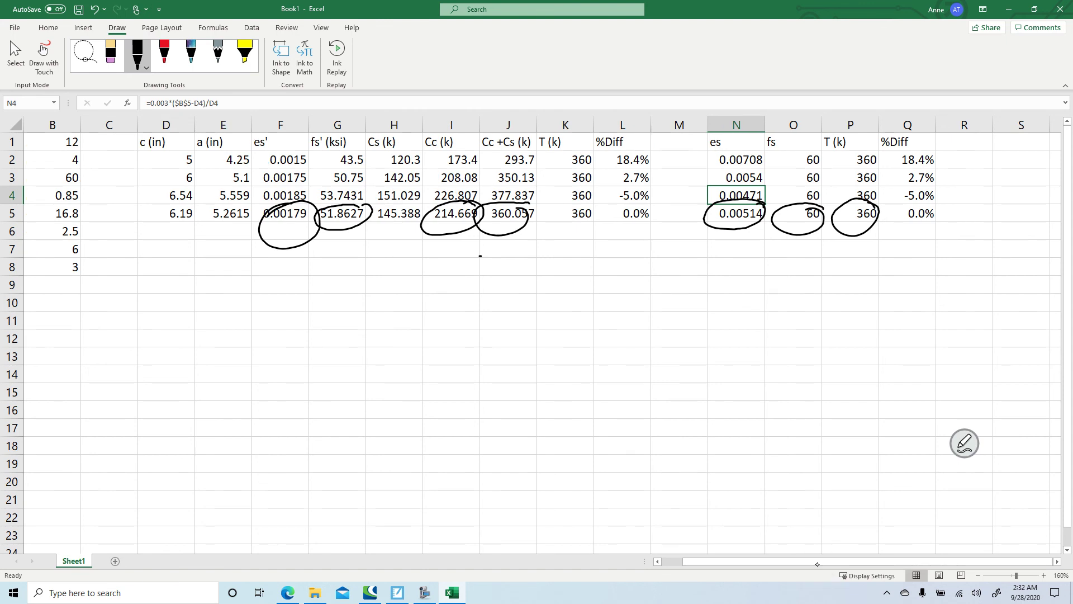
click(1023, 139)
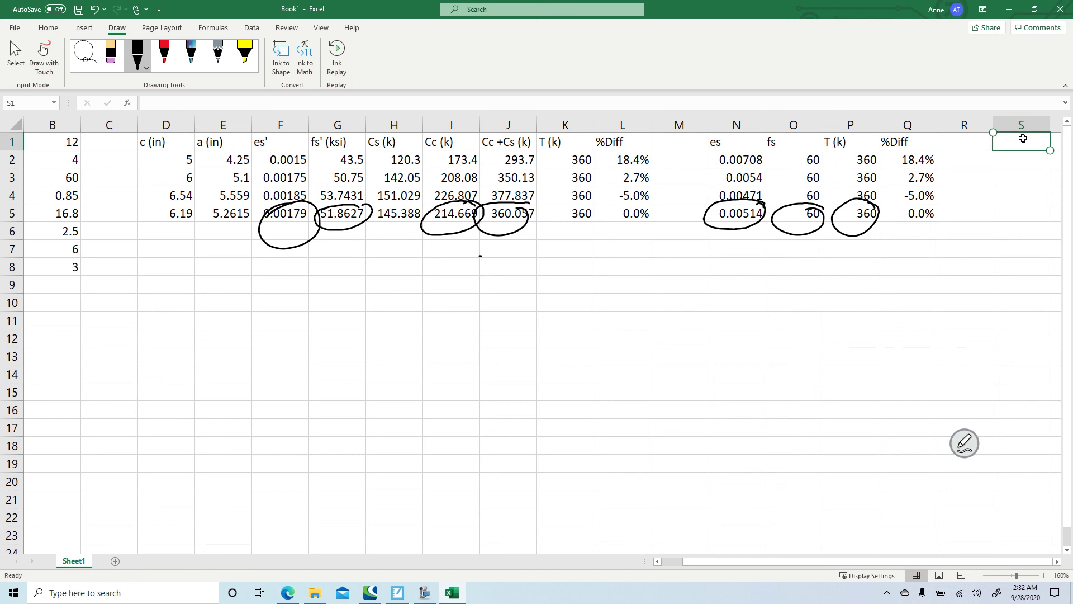
Switch to SMART Notebook, erase the handwritten "Cc =" and return to the pen.
click(393, 597)
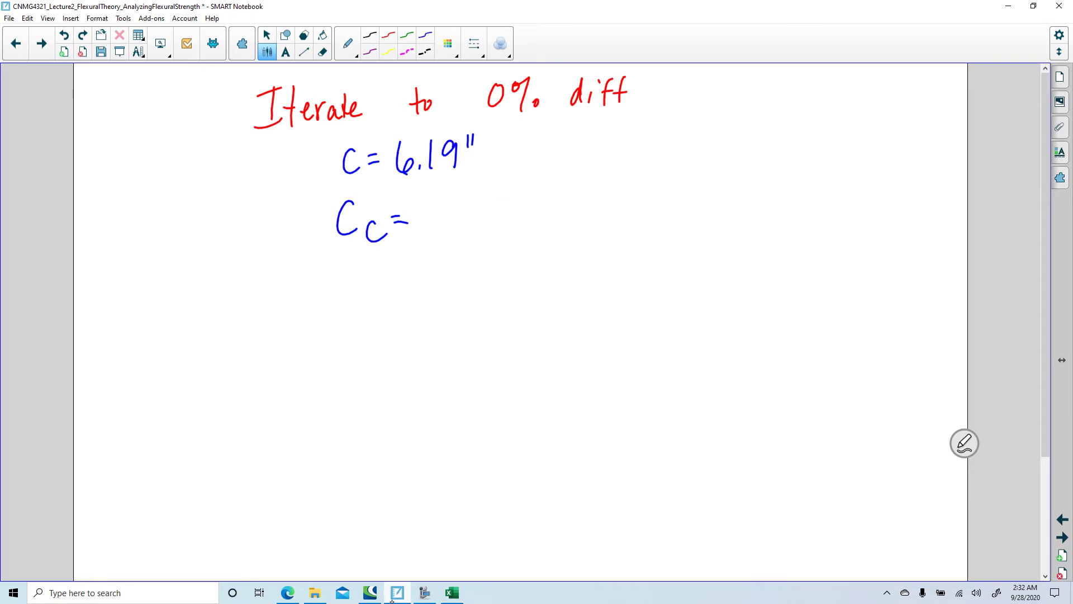
click(322, 52)
mouse_move(402, 220)
mouse_down()
mouse_move(412, 201)
mouse_move(354, 209)
mouse_move(342, 230)
mouse_up()
click(267, 52)
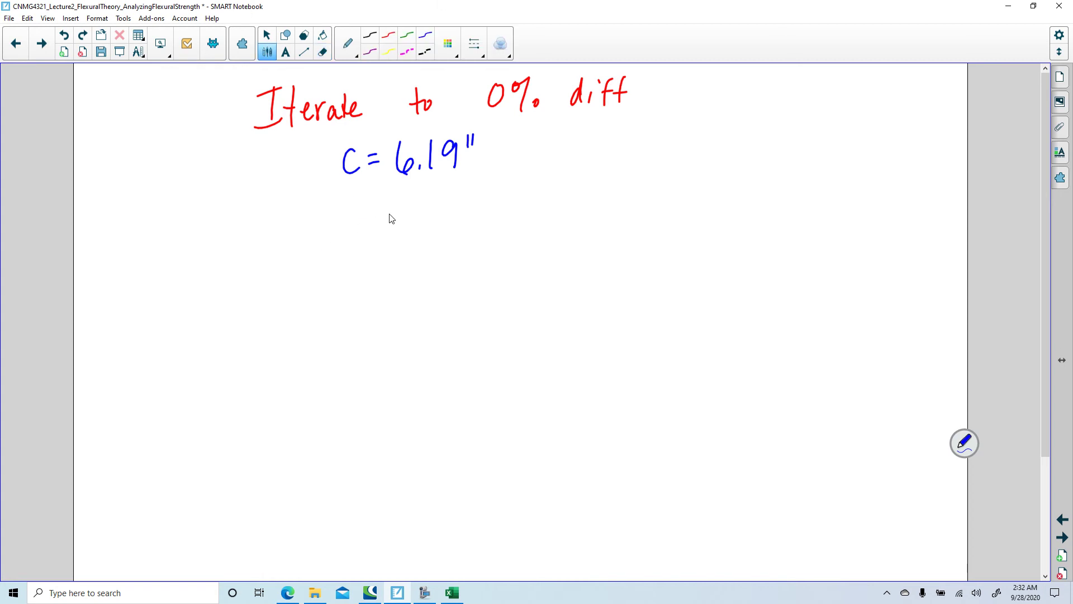
Handwrite "Verify εs ≥ εy" in red below the c = 6.19" line.
mouse_move(218, 245)
mouse_down()
mouse_move(243, 263)
mouse_move(229, 259)
mouse_up()
click(322, 51)
click(267, 51)
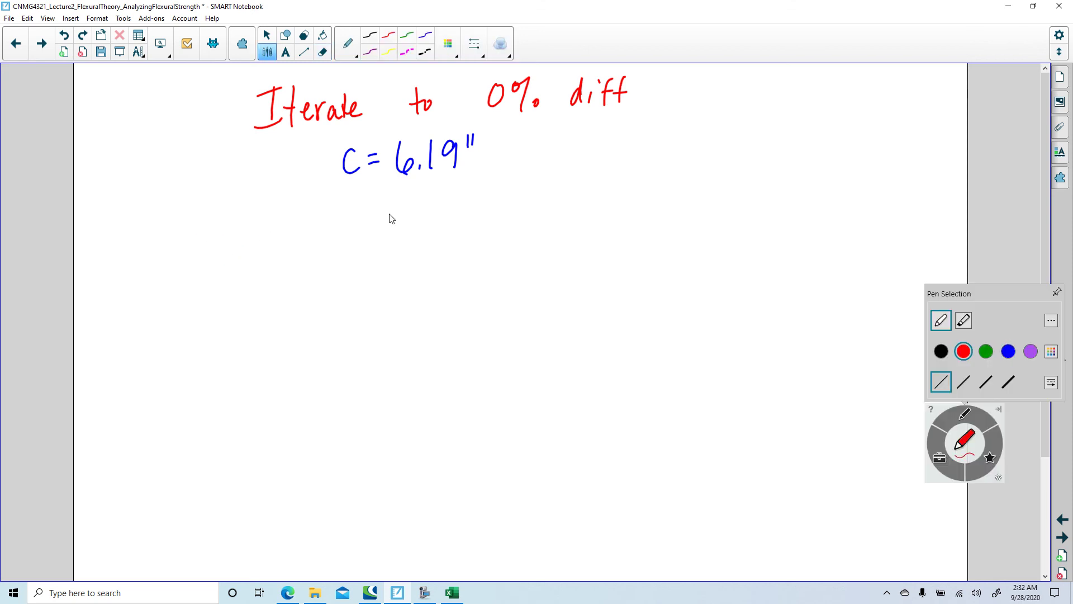
mouse_move(169, 215)
mouse_down()
mouse_move(191, 212)
mouse_move(220, 239)
mouse_move(233, 224)
mouse_up()
click(243, 210)
drag(242, 226, 253, 244)
mouse_move(248, 230)
mouse_down()
mouse_move(290, 226)
mouse_move(281, 272)
mouse_up()
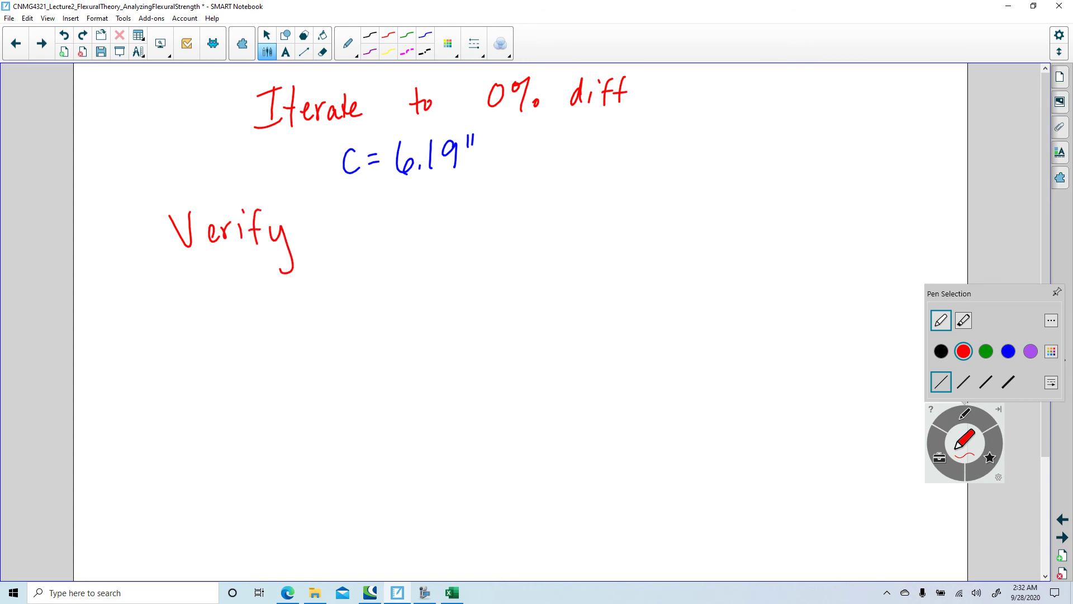
drag(371, 209, 372, 239)
drag(391, 229, 384, 246)
mouse_move(415, 211)
mouse_down()
mouse_move(426, 229)
mouse_move(470, 236)
mouse_move(481, 254)
mouse_up()
drag(422, 238, 438, 236)
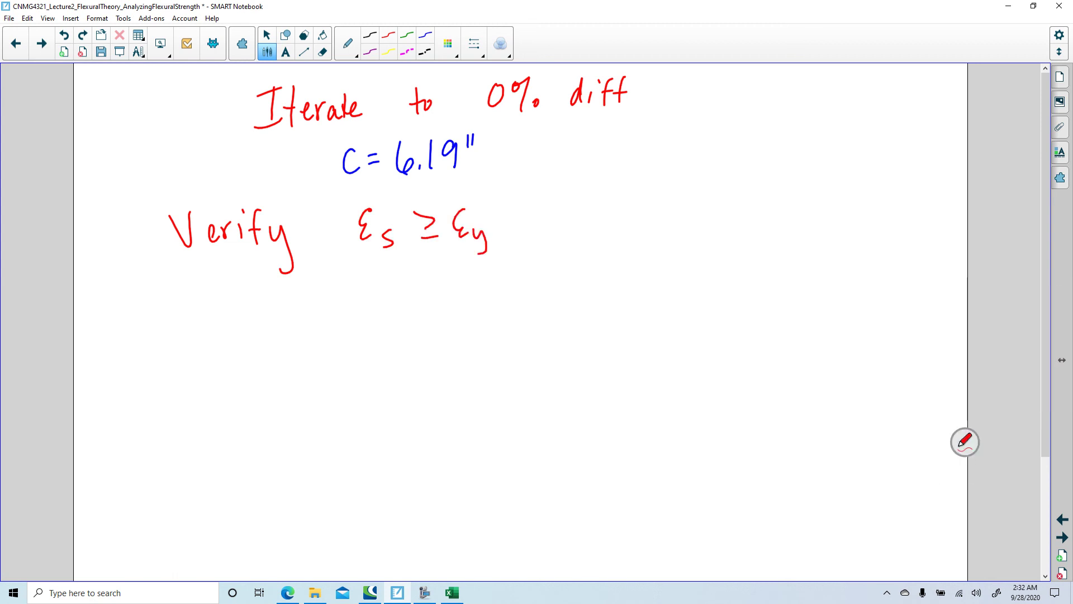
Switch to Excel, remove the ink circle around N5 and draw a red arrow to it with "εs ≥ εy = 0.00207" written below.
click(452, 594)
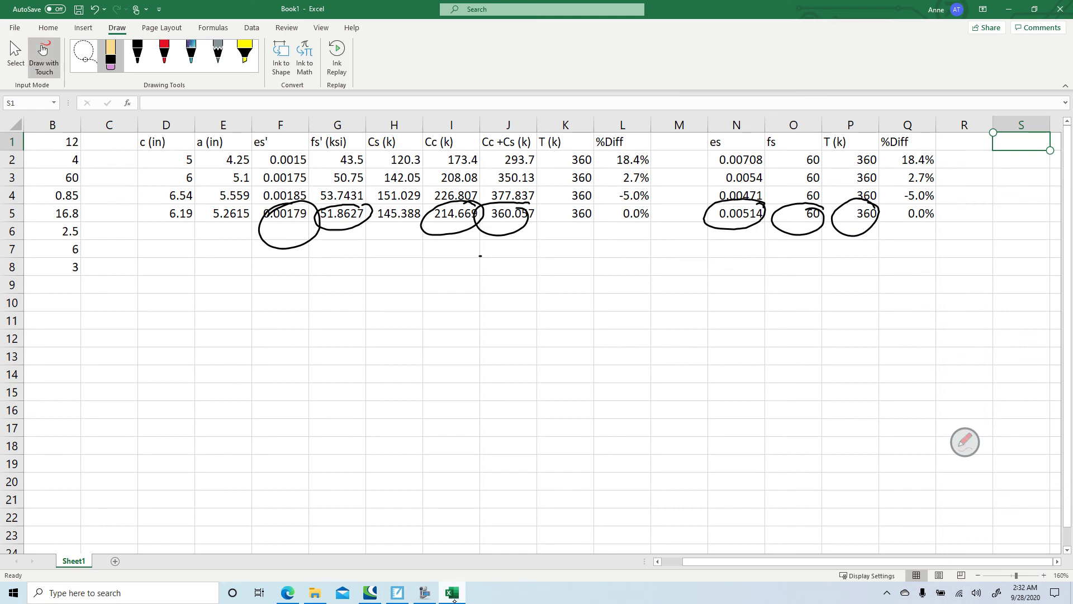
key(ctrl+z)
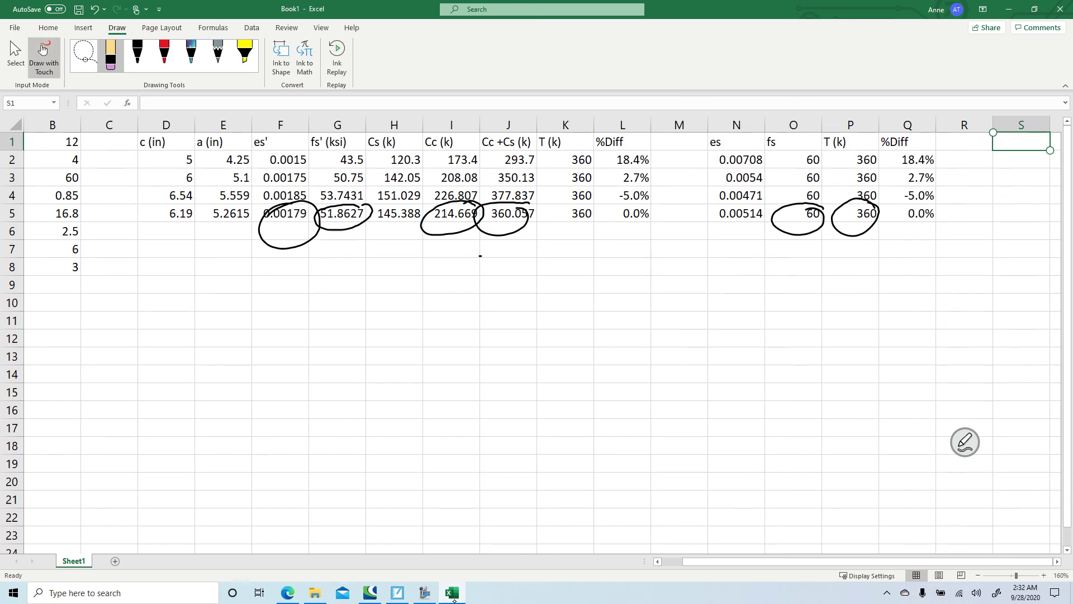
click(965, 442)
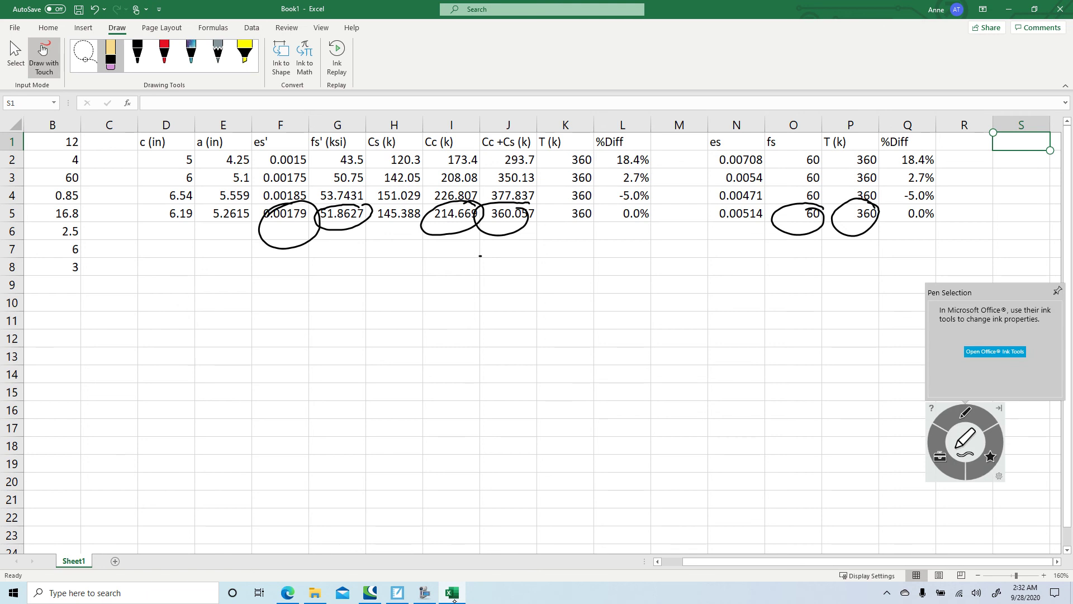
click(137, 53)
click(163, 54)
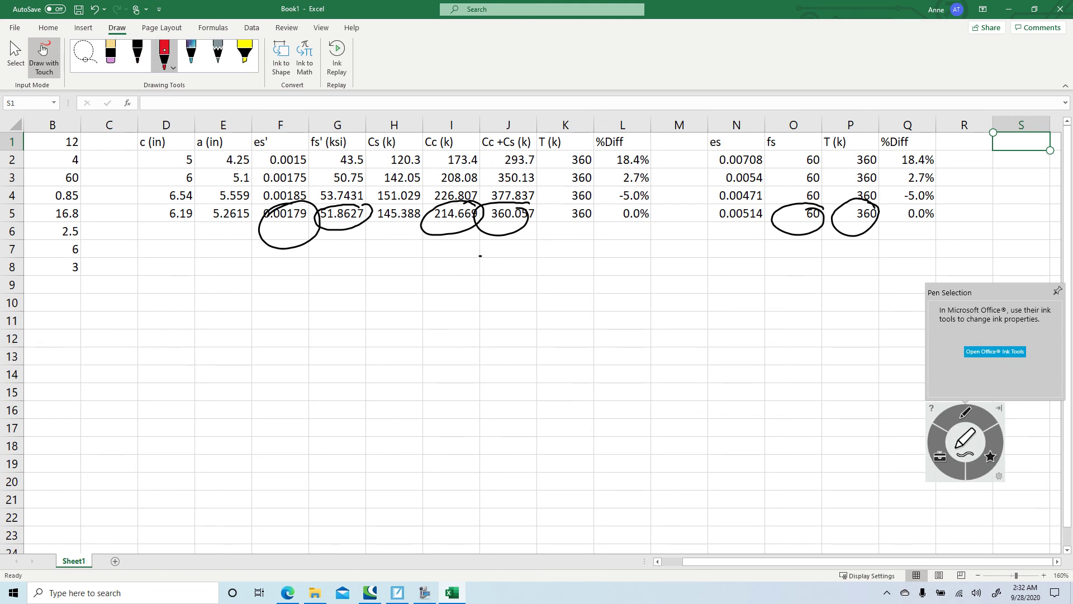
mouse_move(746, 267)
mouse_down()
mouse_move(744, 231)
mouse_move(750, 246)
mouse_move(728, 292)
mouse_move(742, 303)
mouse_up()
mouse_move(752, 293)
mouse_down()
mouse_move(743, 307)
mouse_move(774, 284)
mouse_move(761, 292)
mouse_up()
mouse_move(761, 299)
mouse_down()
mouse_move(797, 305)
mouse_move(800, 325)
mouse_up()
drag(823, 291, 832, 291)
mouse_move(847, 290)
mouse_down()
mouse_move(844, 305)
mouse_move(850, 286)
mouse_move(873, 288)
mouse_up()
click(860, 304)
mouse_move(889, 288)
mouse_down()
mouse_move(910, 305)
mouse_move(917, 289)
mouse_up()
mouse_move(926, 289)
mouse_down()
mouse_move(935, 288)
mouse_move(932, 307)
mouse_up()
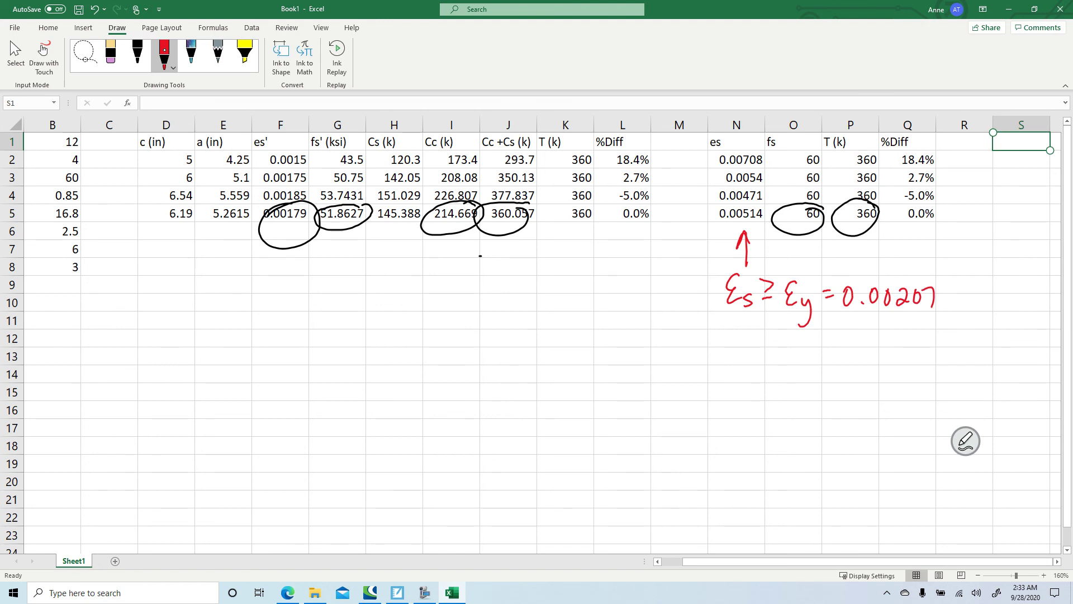
Switch to SMART Notebook, add a red check mark beside εs ≥ εy and handwrite "Calculate Mn" in red below.
key(alt+Tab)
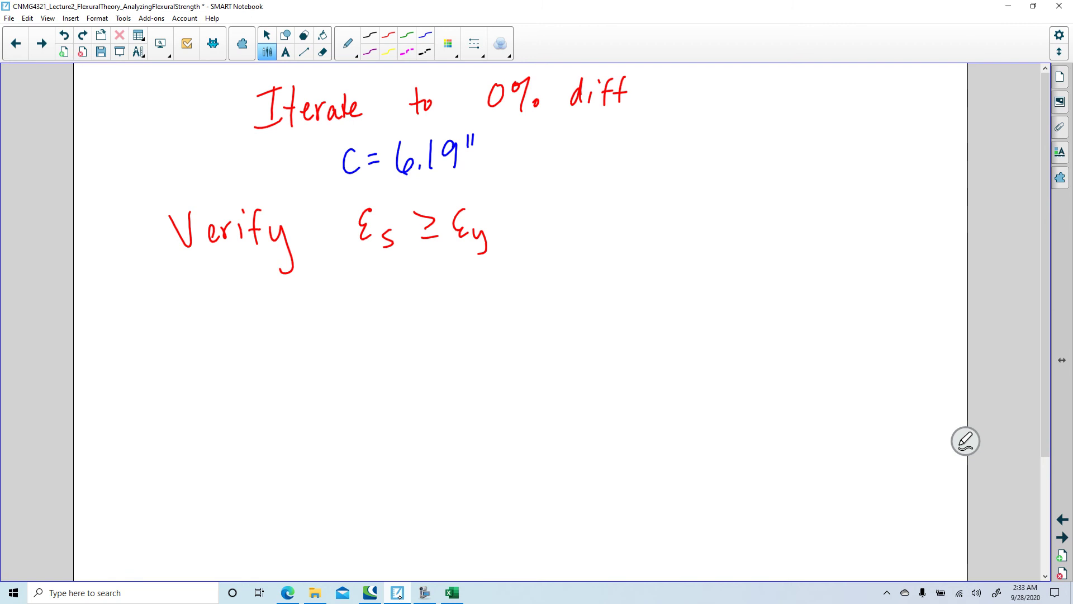
drag(552, 219, 614, 183)
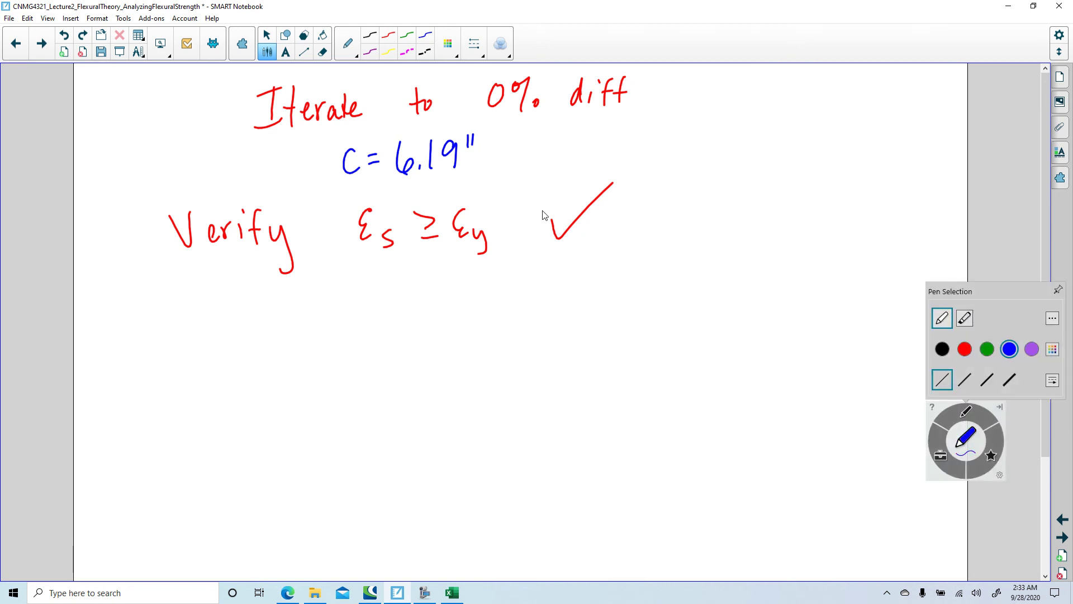
mouse_move(163, 284)
mouse_down()
mouse_move(162, 321)
mouse_move(190, 319)
mouse_up()
drag(195, 281, 193, 317)
mouse_move(218, 294)
mouse_down()
mouse_move(218, 318)
mouse_move(232, 319)
mouse_up()
mouse_move(246, 285)
mouse_down()
mouse_move(242, 317)
mouse_move(273, 313)
mouse_up()
drag(279, 305, 295, 307)
mouse_move(351, 272)
mouse_down()
mouse_move(350, 307)
mouse_move(398, 315)
mouse_up()
Handwrite "Mn =" in blue under the "Calculate Mn" heading.
click(1009, 348)
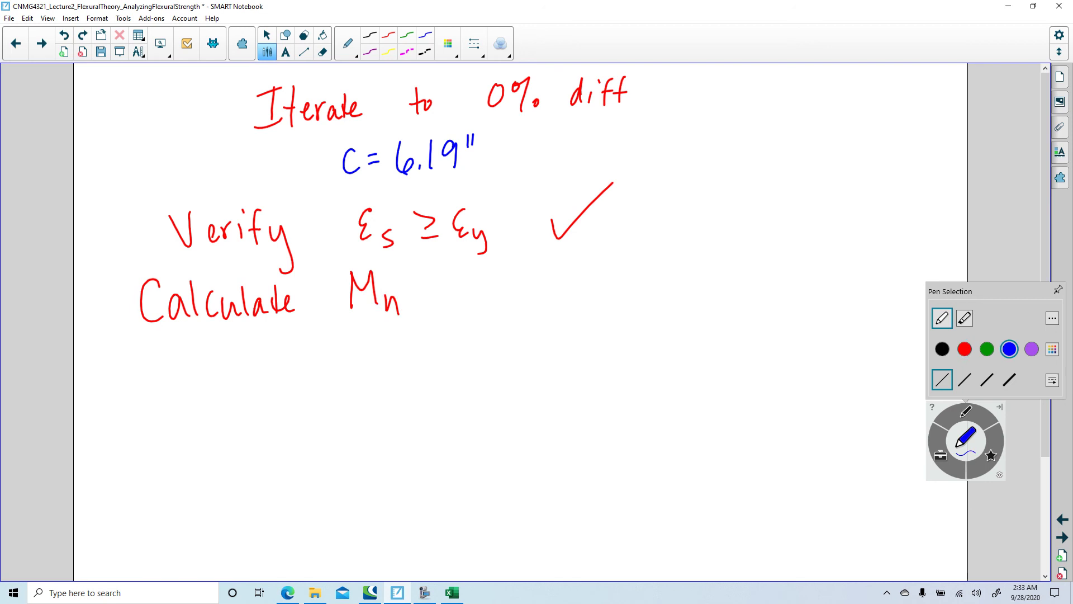
mouse_move(242, 349)
mouse_down()
mouse_move(241, 388)
mouse_move(292, 400)
mouse_move(315, 370)
mouse_up()
drag(305, 384, 320, 382)
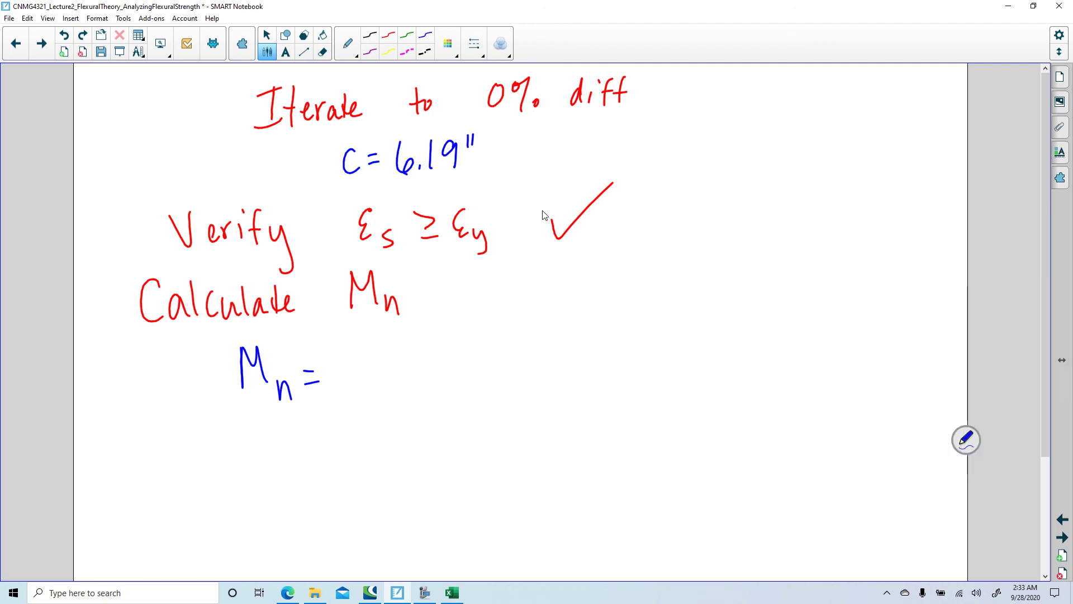
Review the Mn formula on the earlier Nominal Strength of Doubly Reinforced Section page and return to the worked example page.
click(1061, 520)
click(1062, 520)
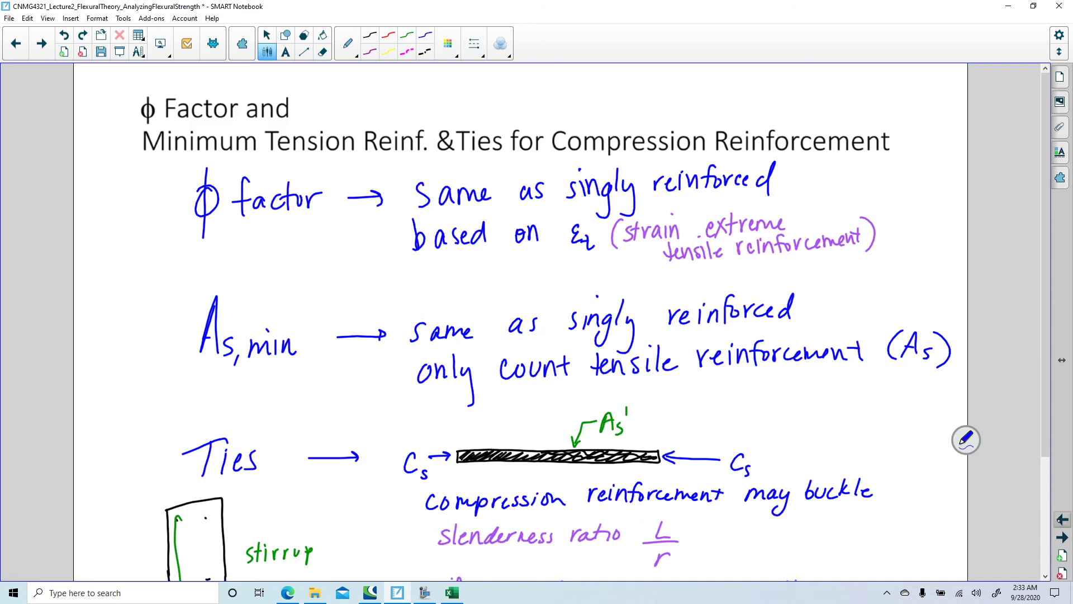
click(1058, 520)
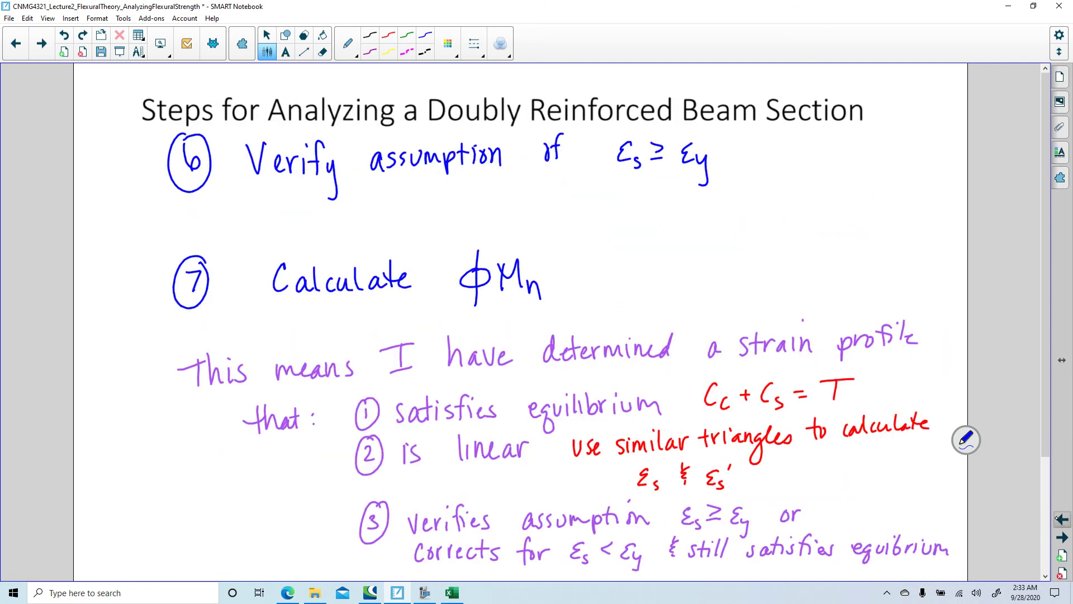
click(1059, 520)
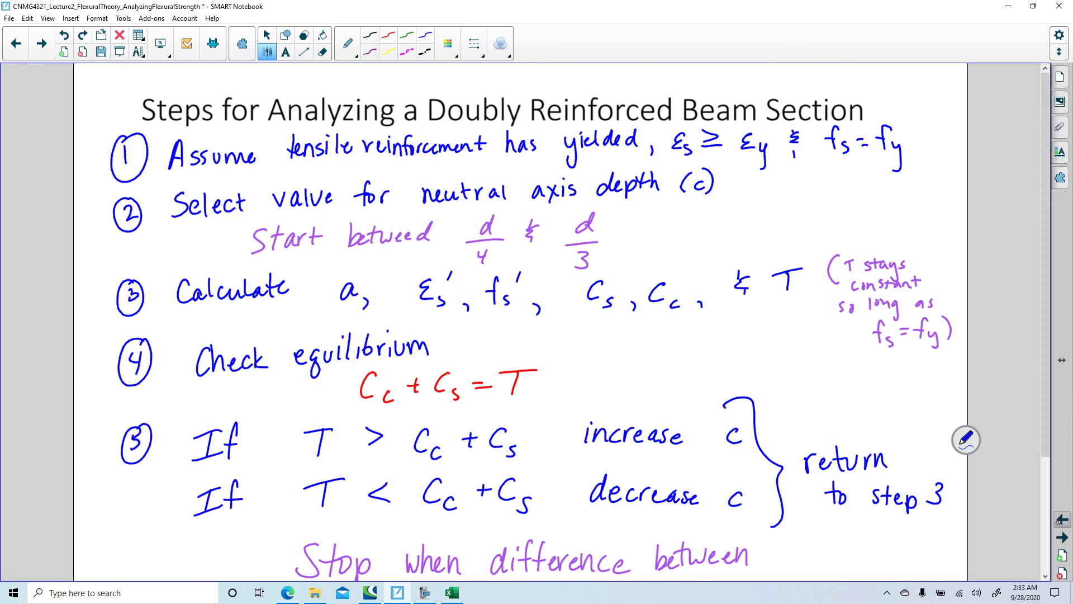
click(1059, 519)
click(1059, 519)
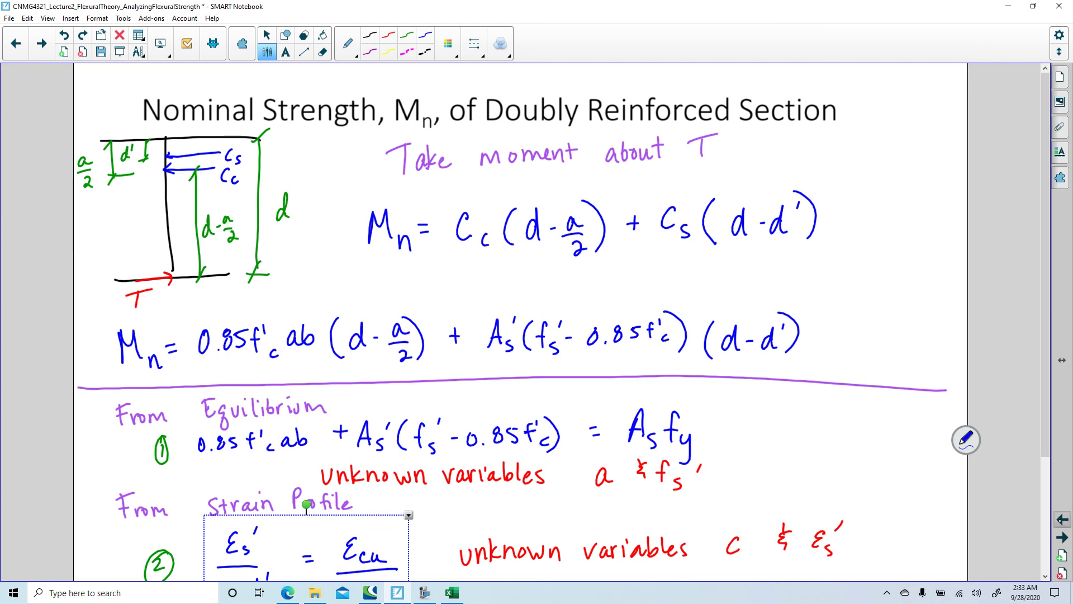
mouse_move(365, 272)
mouse_down()
mouse_move(859, 240)
mouse_move(381, 173)
mouse_move(358, 268)
mouse_up()
click(1062, 538)
click(1062, 537)
click(1061, 537)
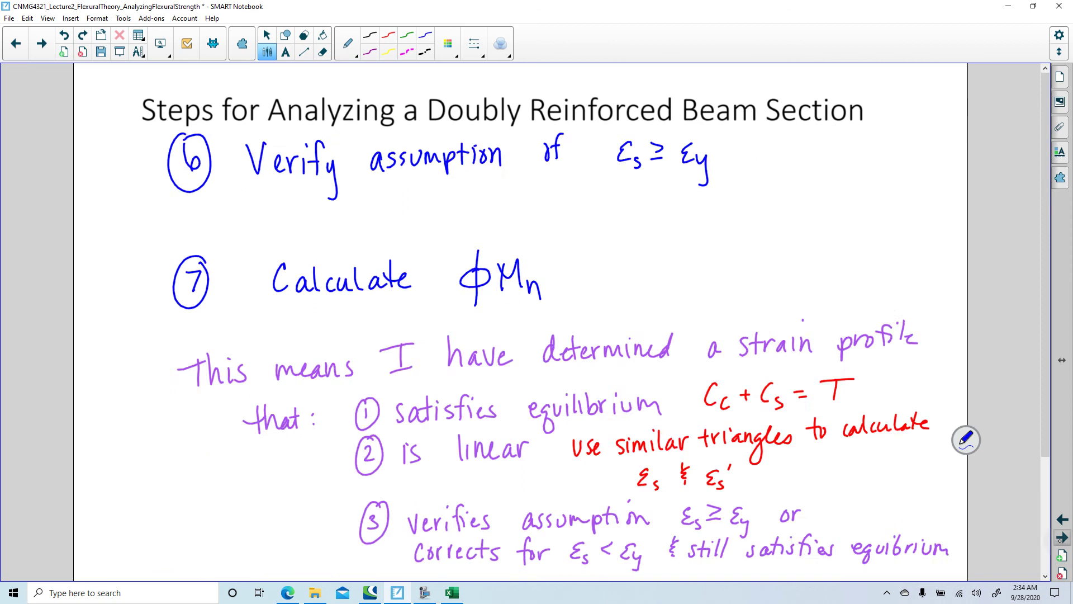
click(1062, 537)
click(1061, 537)
click(1061, 537)
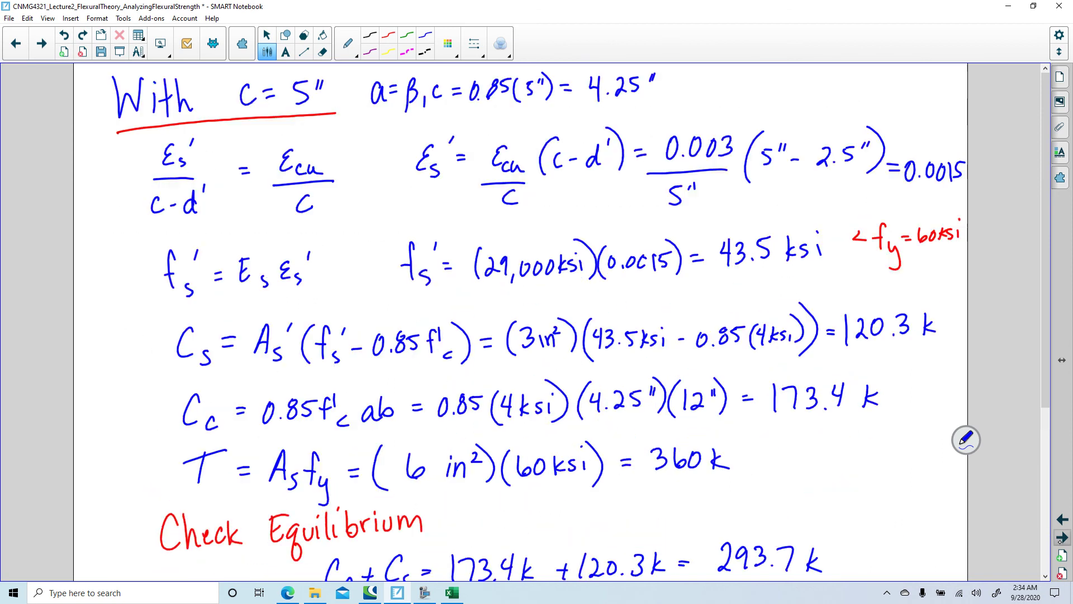
click(1062, 537)
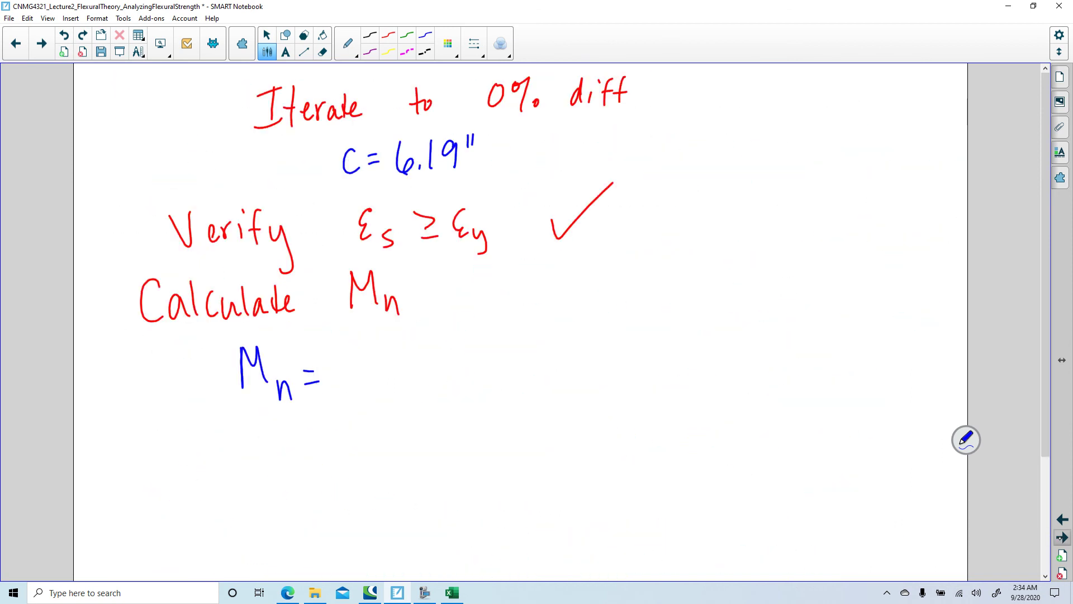
Complete the blue Mn equation with "Cc(d − a/2) + Cs(d − d')".
mouse_move(374, 340)
mouse_down()
mouse_move(374, 379)
mouse_move(397, 384)
mouse_up()
drag(431, 337, 422, 394)
mouse_move(456, 362)
mouse_down()
mouse_move(461, 379)
mouse_move(515, 351)
mouse_move(534, 358)
mouse_up()
mouse_move(508, 364)
mouse_down()
mouse_move(532, 361)
mouse_move(532, 395)
mouse_up()
drag(532, 326, 549, 396)
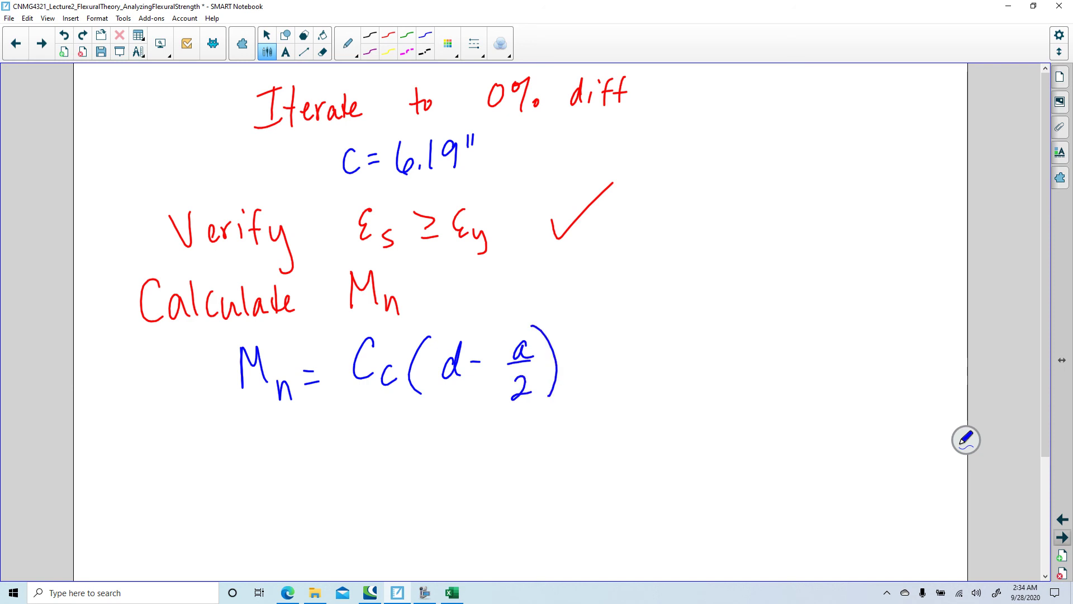
drag(603, 343, 602, 361)
drag(596, 353, 649, 367)
drag(663, 363, 656, 378)
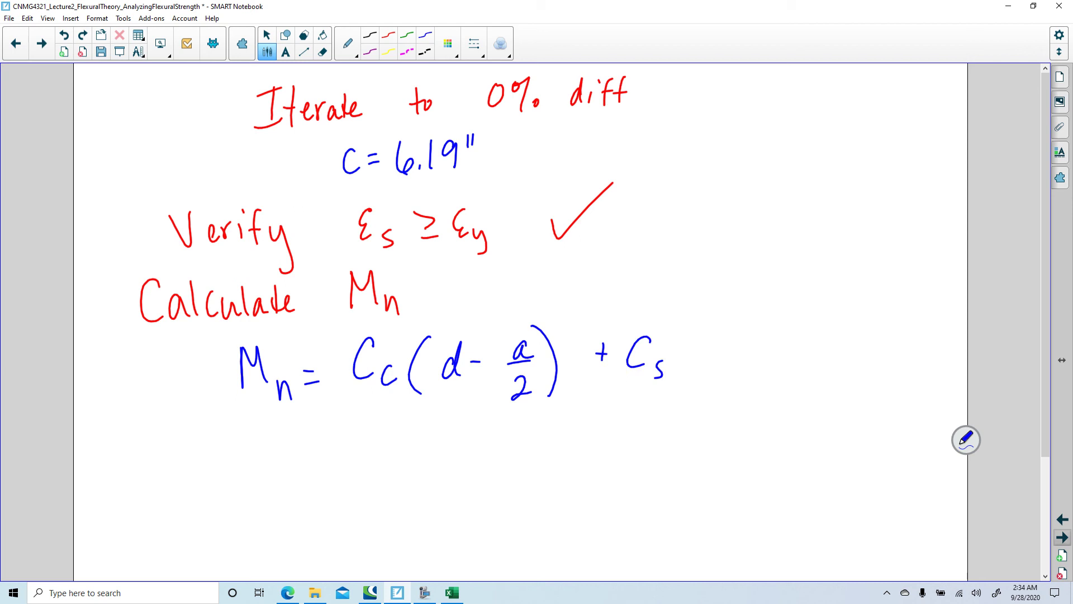
drag(703, 331, 693, 389)
drag(731, 342, 730, 362)
mouse_move(745, 350)
mouse_down()
mouse_move(785, 362)
mouse_move(803, 340)
mouse_move(804, 382)
mouse_up()
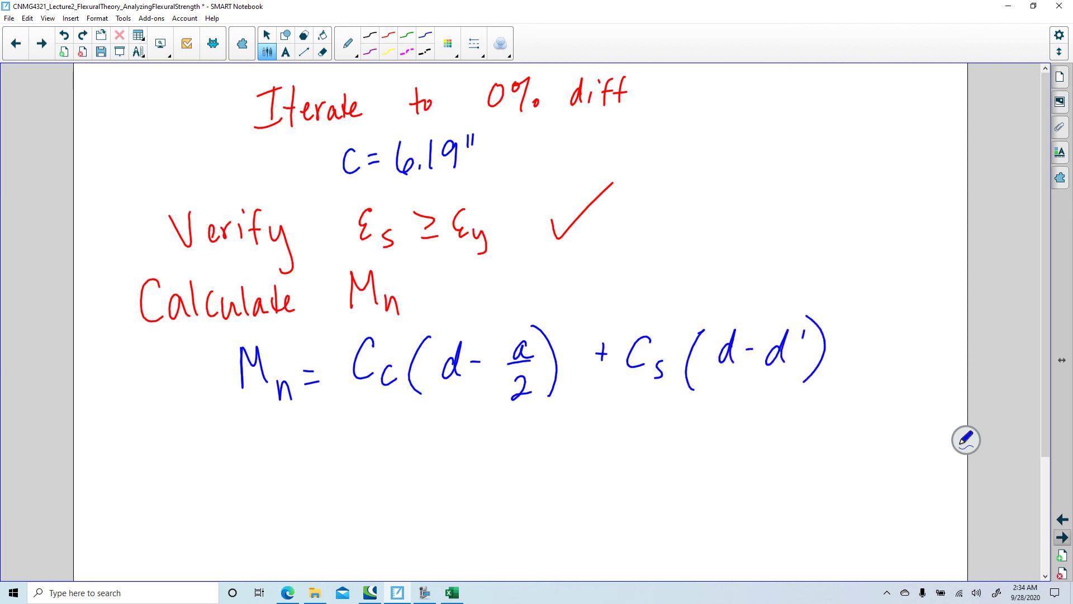
Switch to Excel and enter the heading "Mn (kin)" in cell S1.
key(alt+Tab)
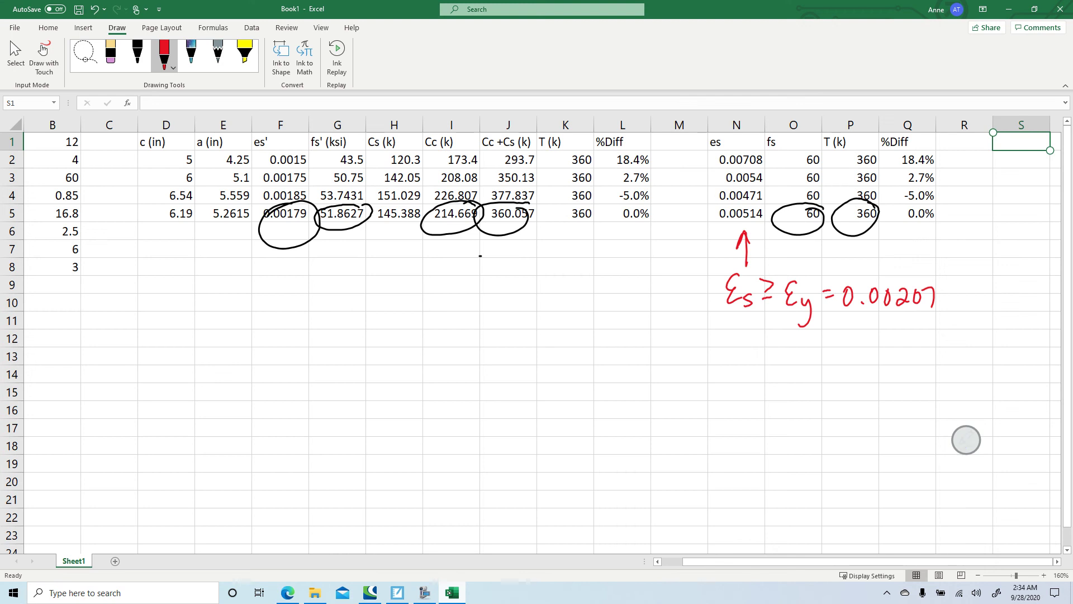
text(Mn (kip)
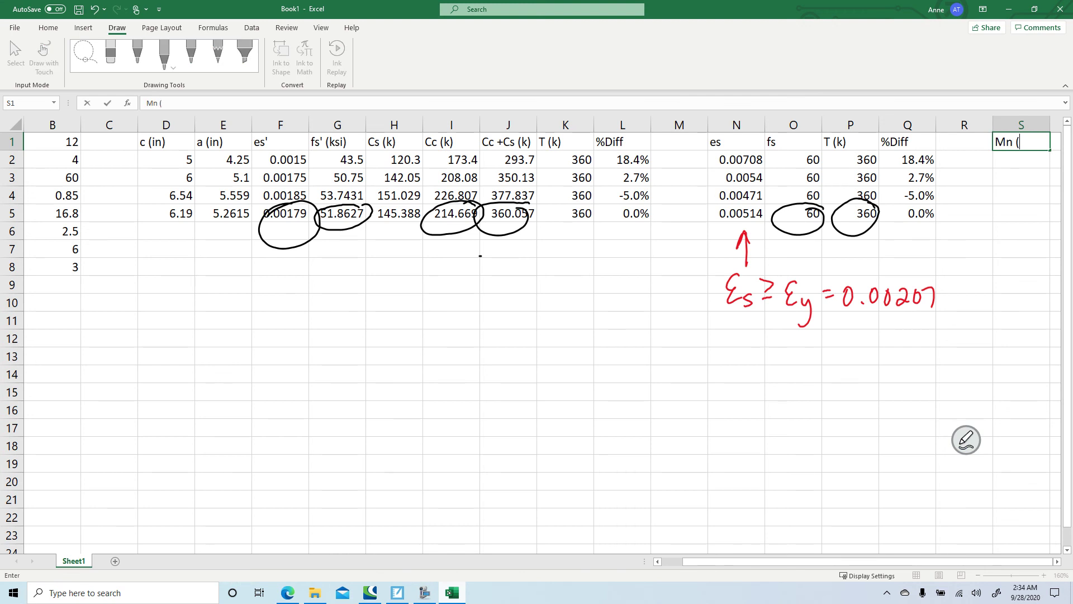
key(BackSpace)
key(BackSpace)
text(in))
key(Return)
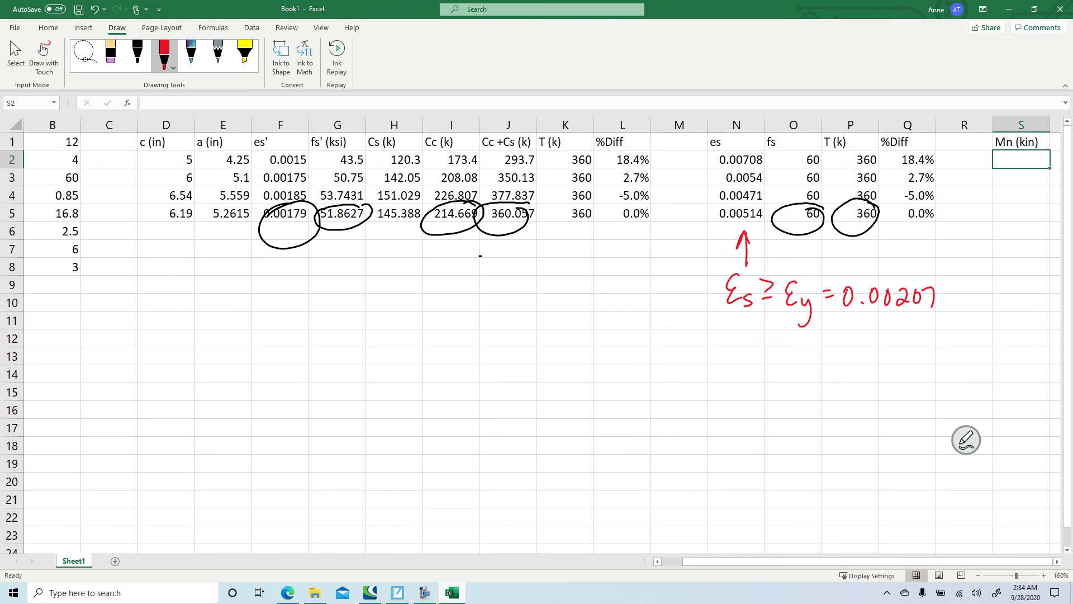
Enter the nominal moment formula =I2*($B$5-E2/2)+H2*($B$5-$B$6) in cell S2.
text(=)
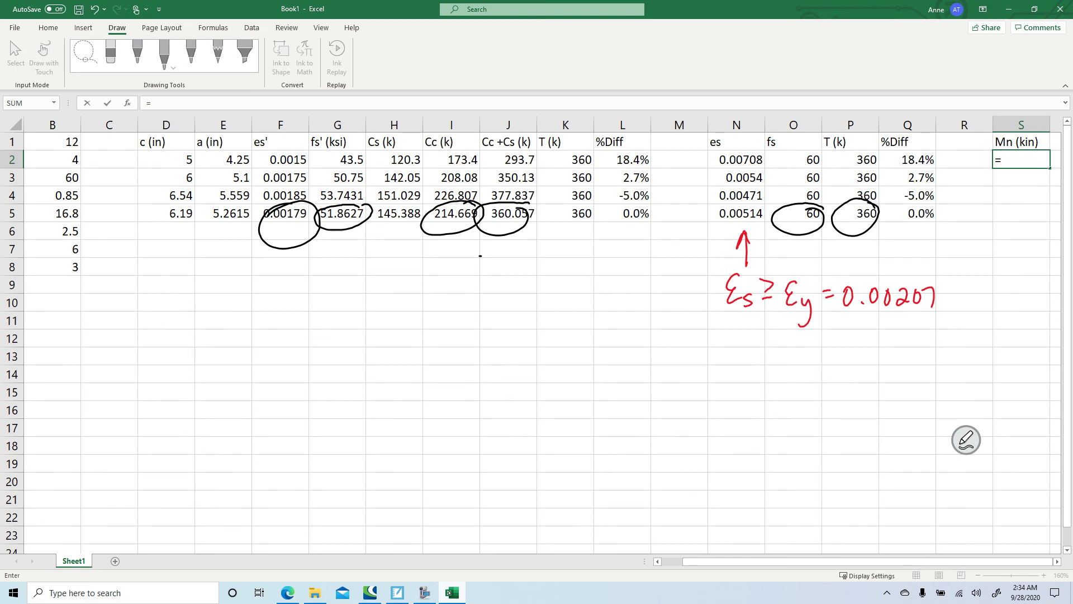
click(465, 157)
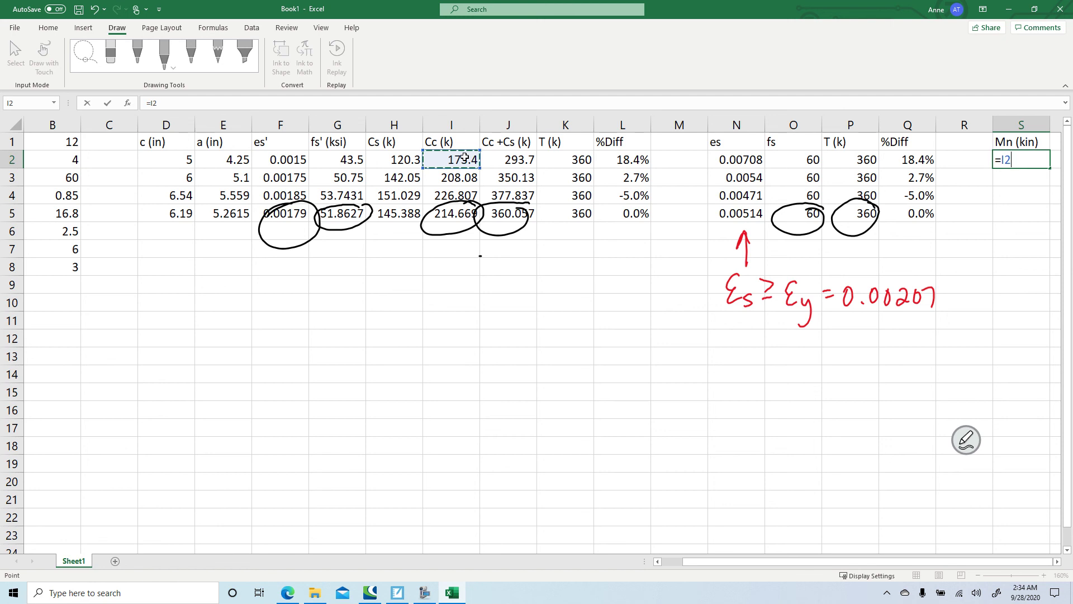
text(*($B$)
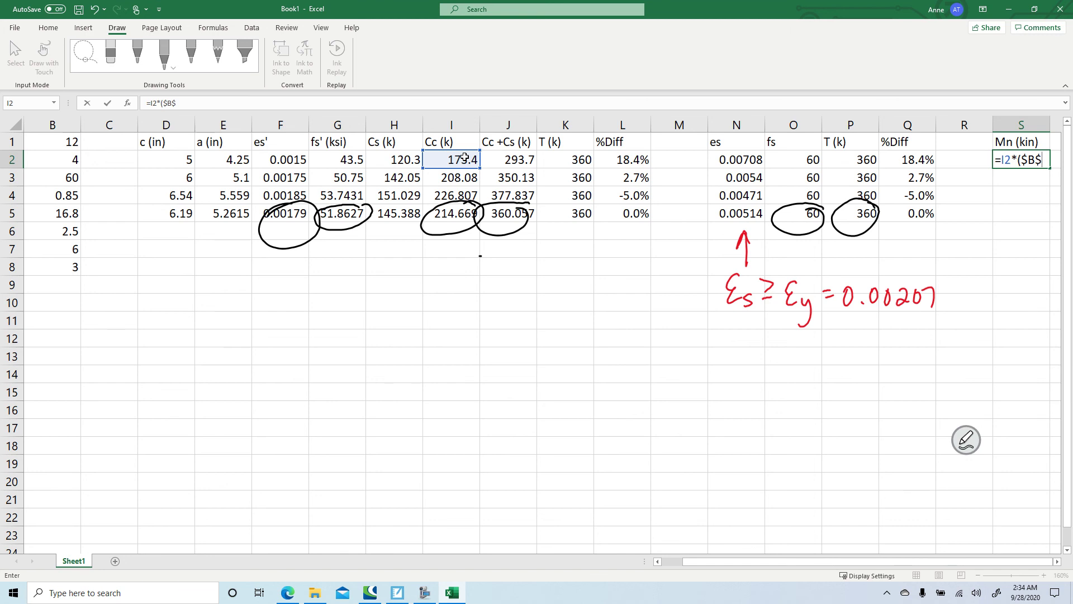
text(5)
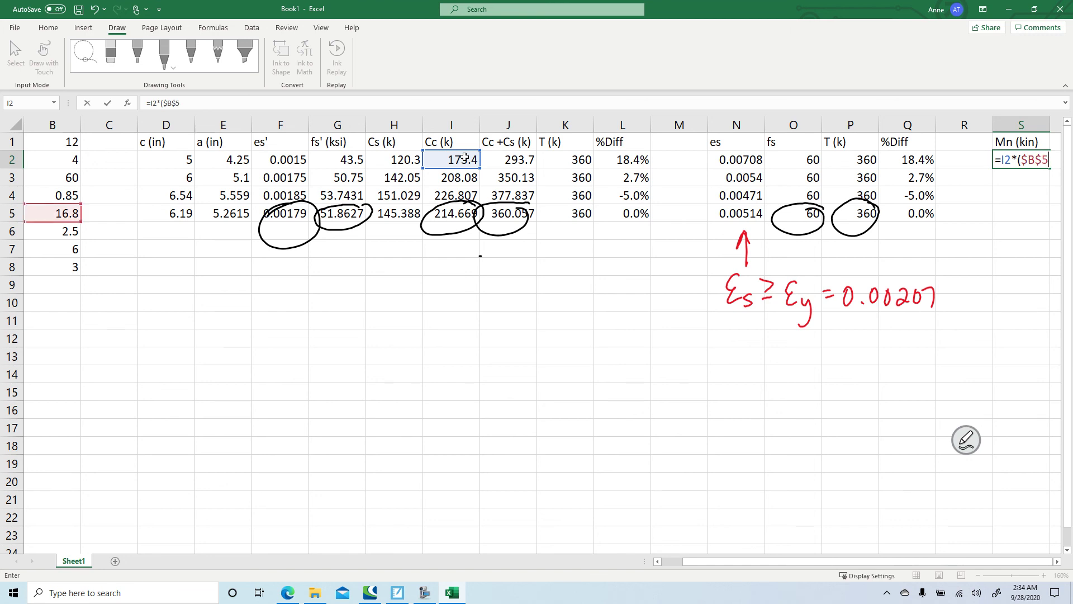
text(-E2/)
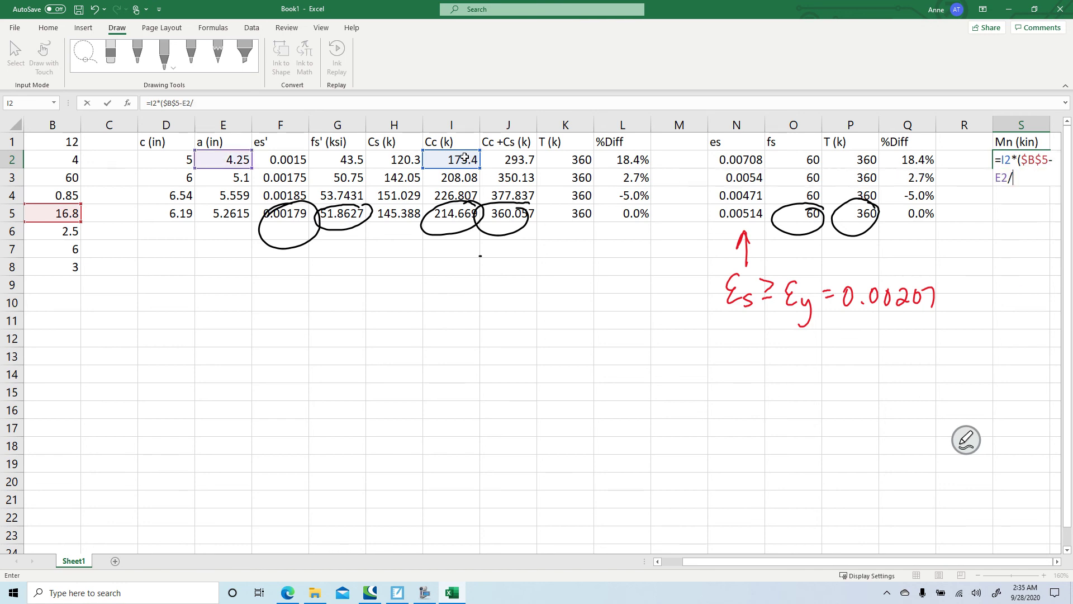
text(2)+)
click(403, 160)
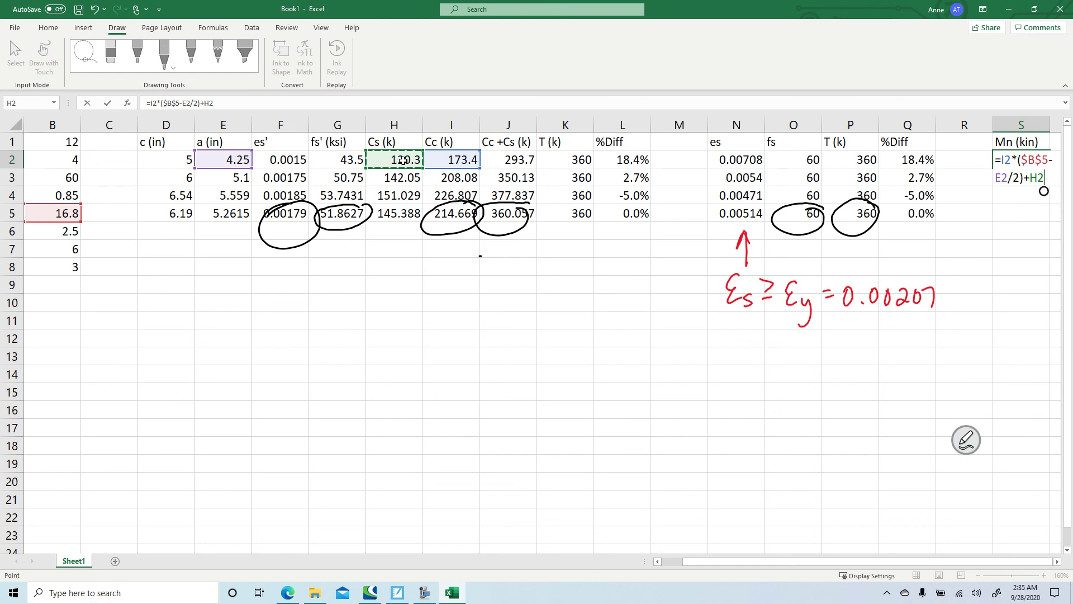
text(*($B$)
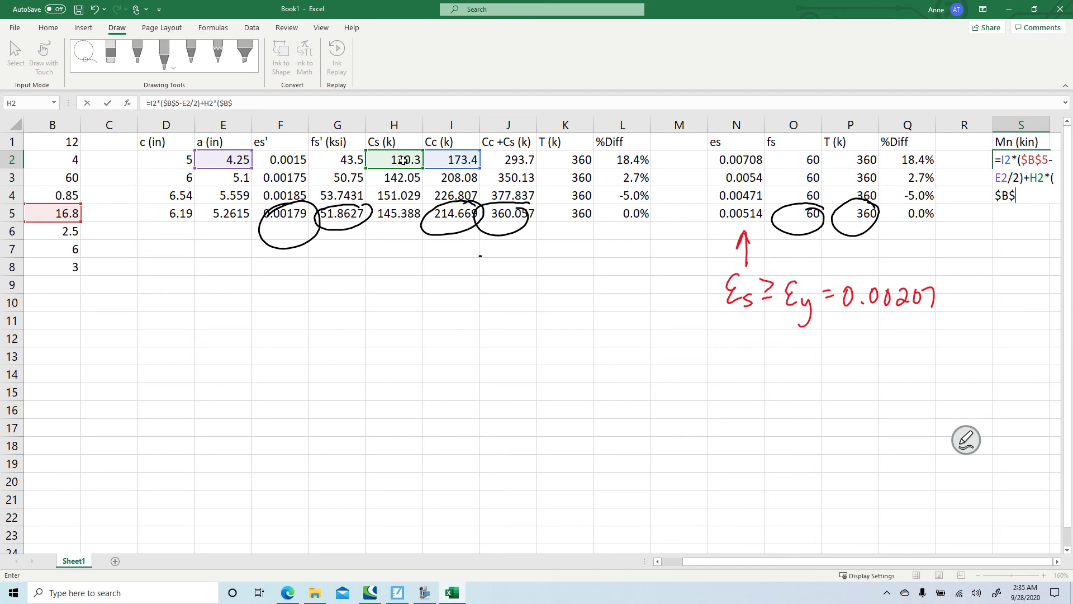
text(5-$)
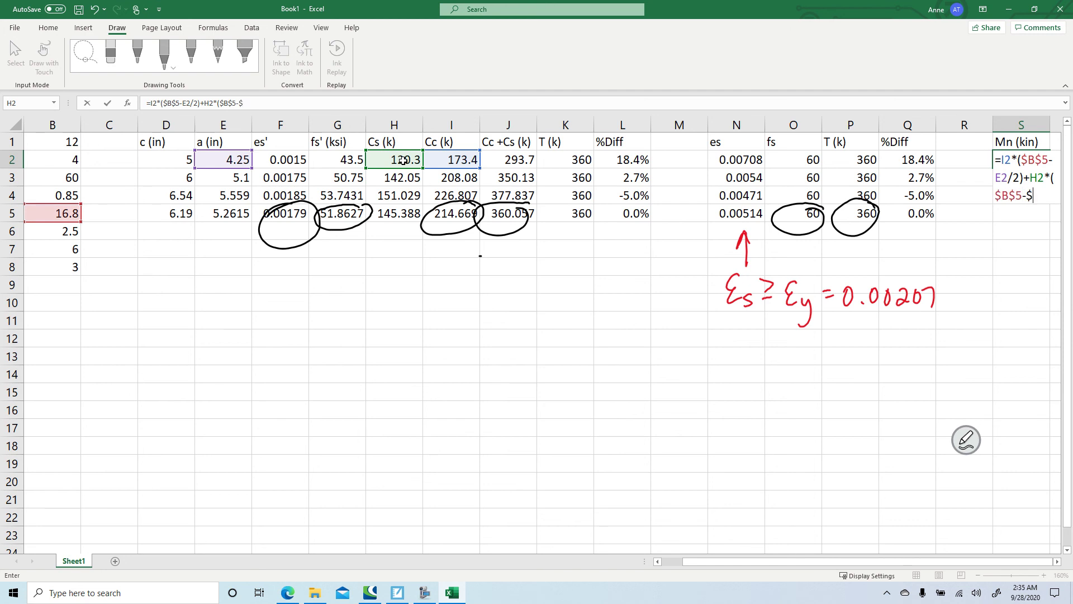
text(B$6)
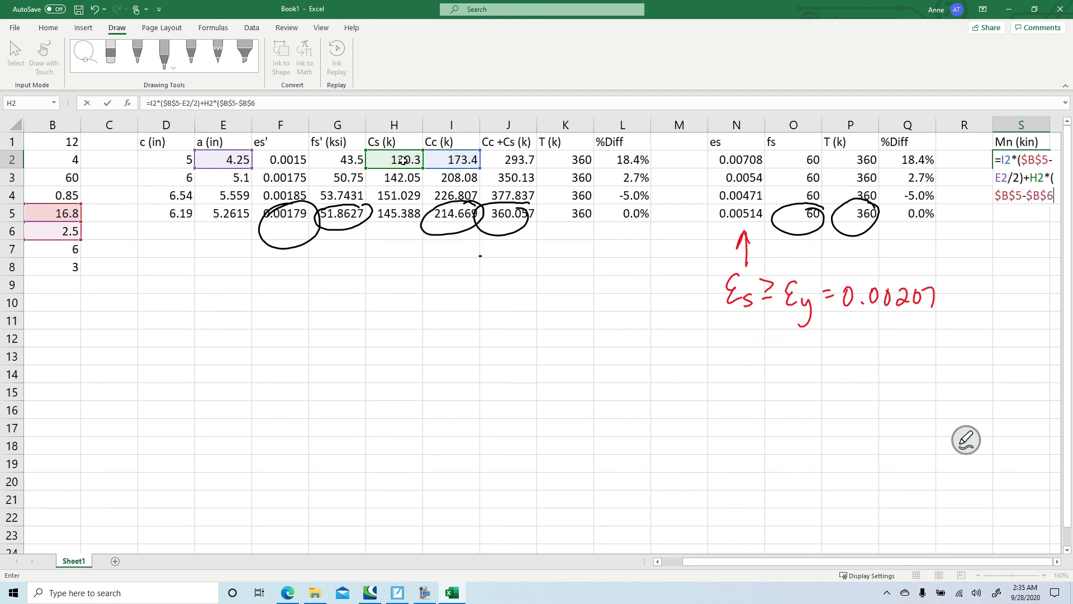
text())
key(Return)
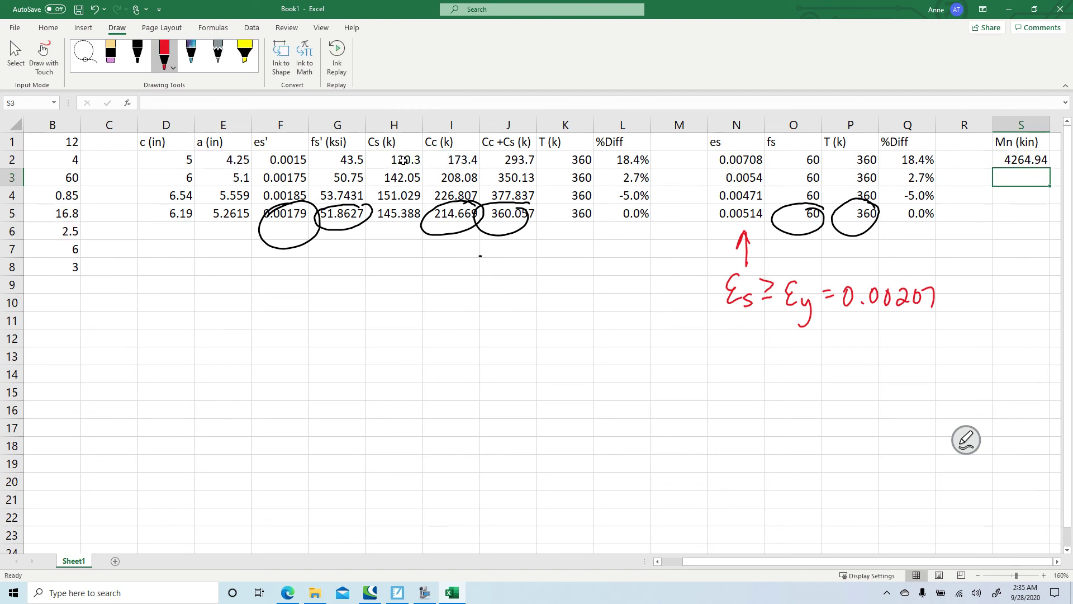
Copy the nominal moment formula from S2 down through S5.
key(Up)
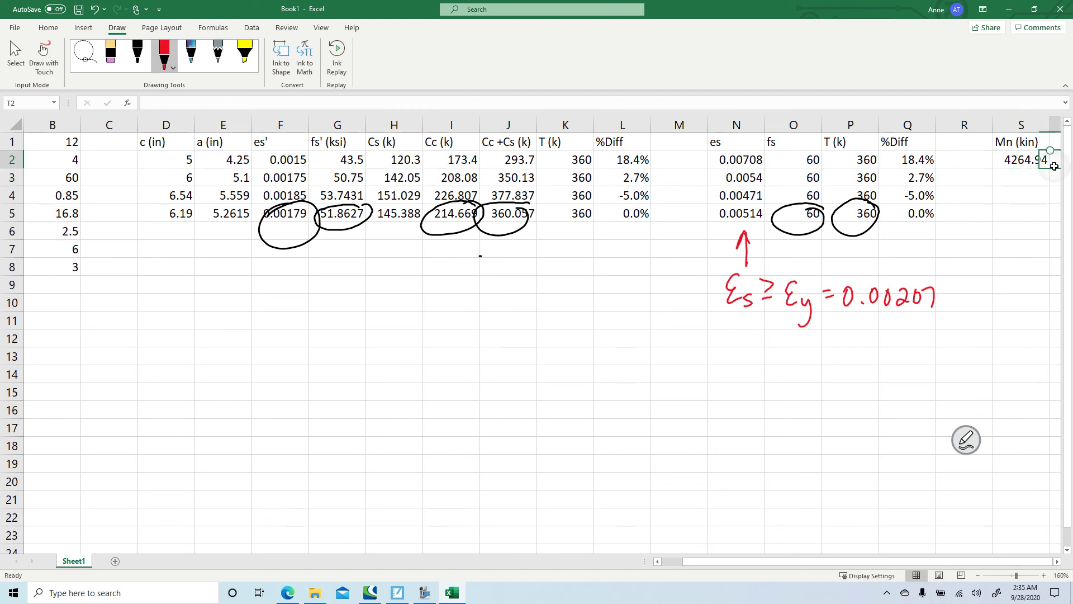
click(1034, 159)
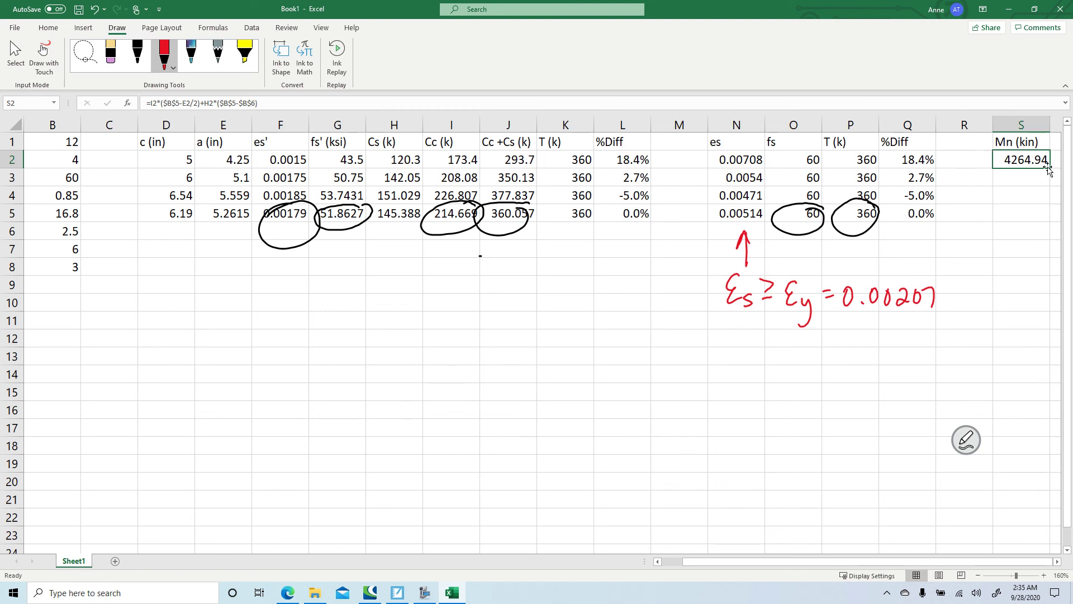
drag(1049, 169, 1051, 220)
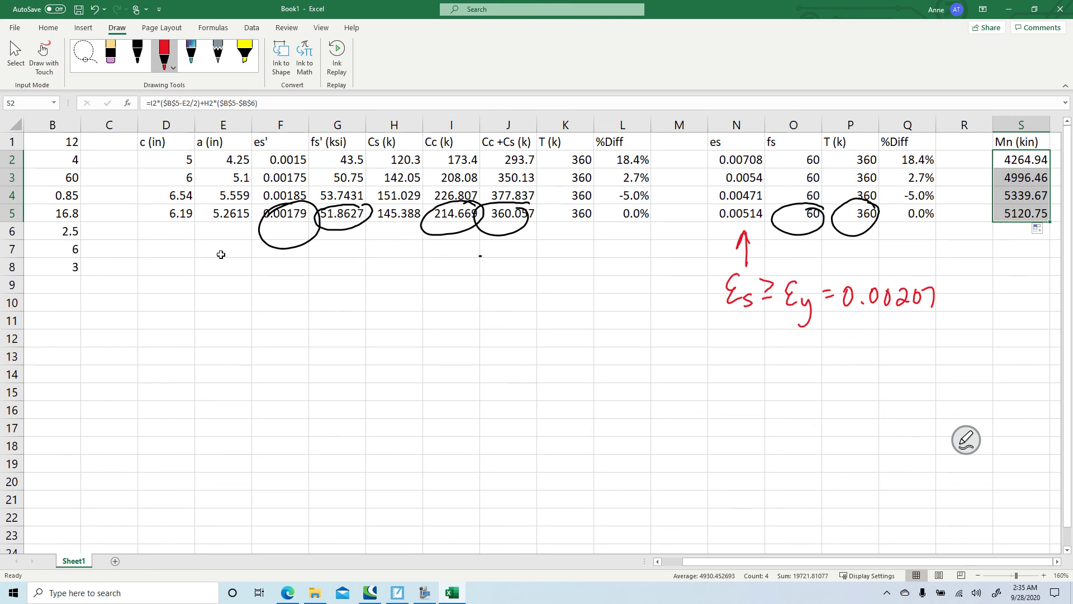
Highlight the whole of row 5, the converged iteration, with a yellow fill.
drag(174, 214, 414, 232)
click(419, 241)
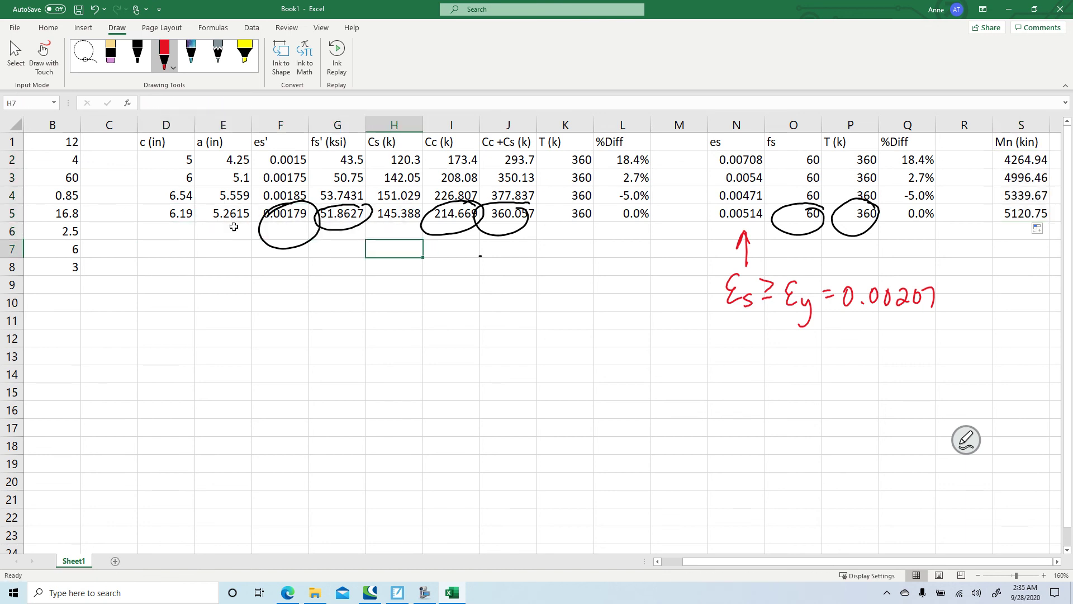
drag(173, 214, 723, 224)
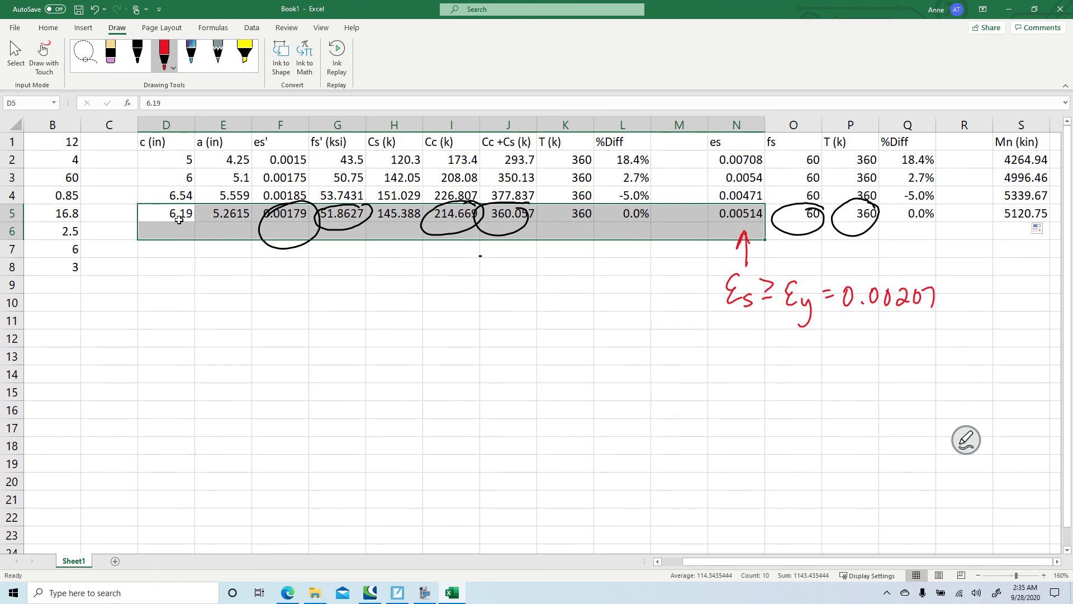
drag(179, 218, 541, 244)
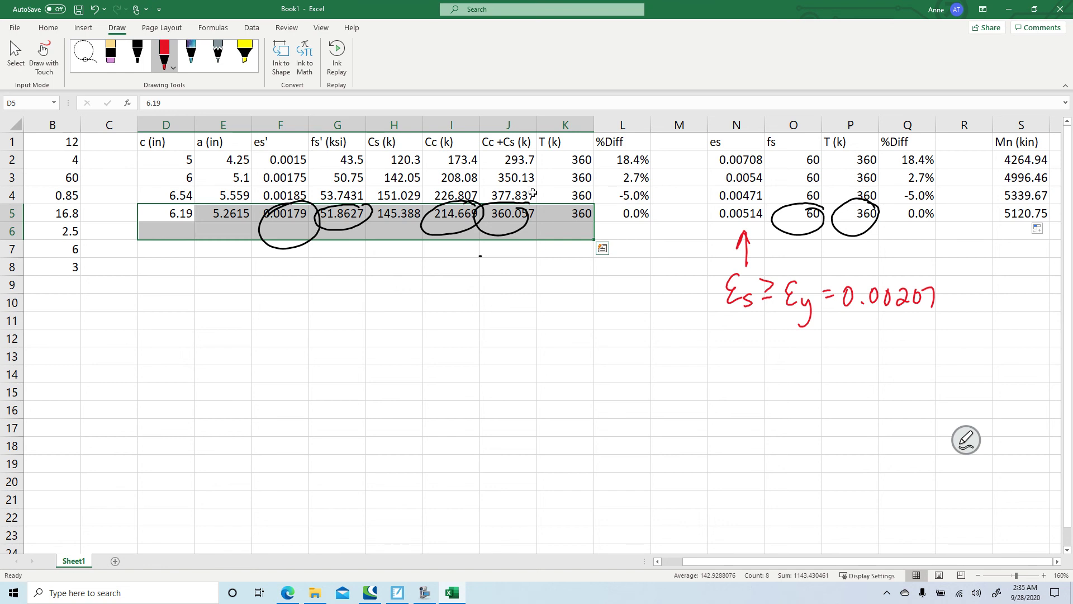
click(1028, 215)
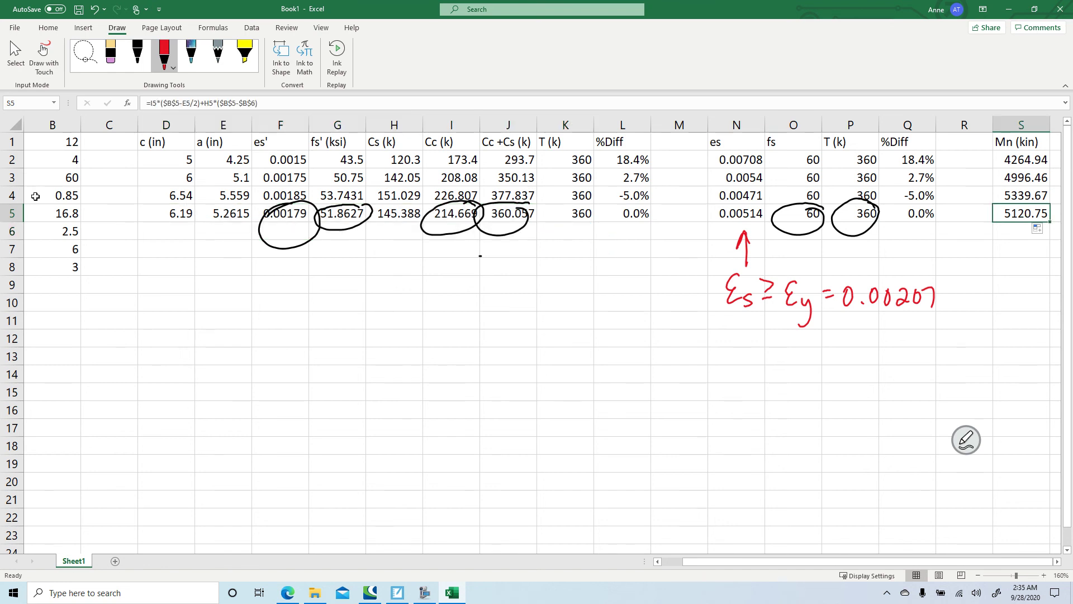
click(12, 213)
click(15, 29)
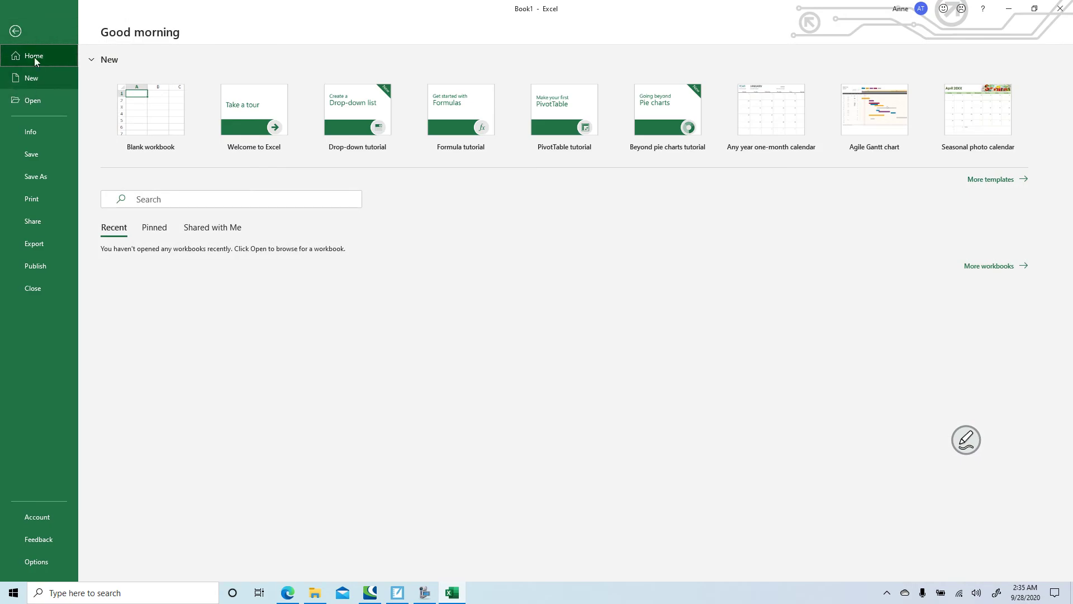
click(16, 32)
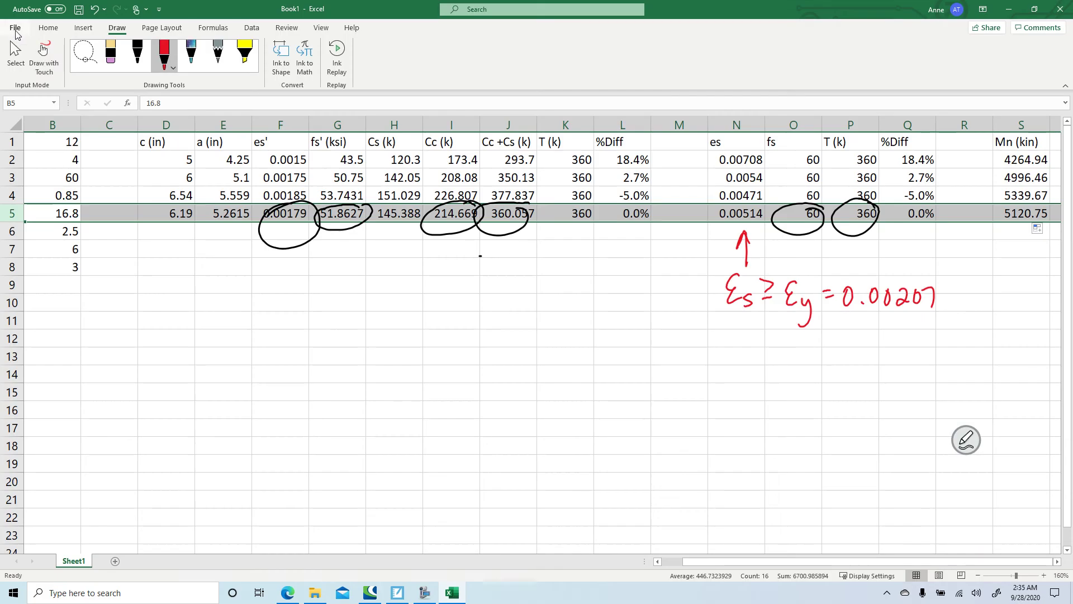
click(50, 29)
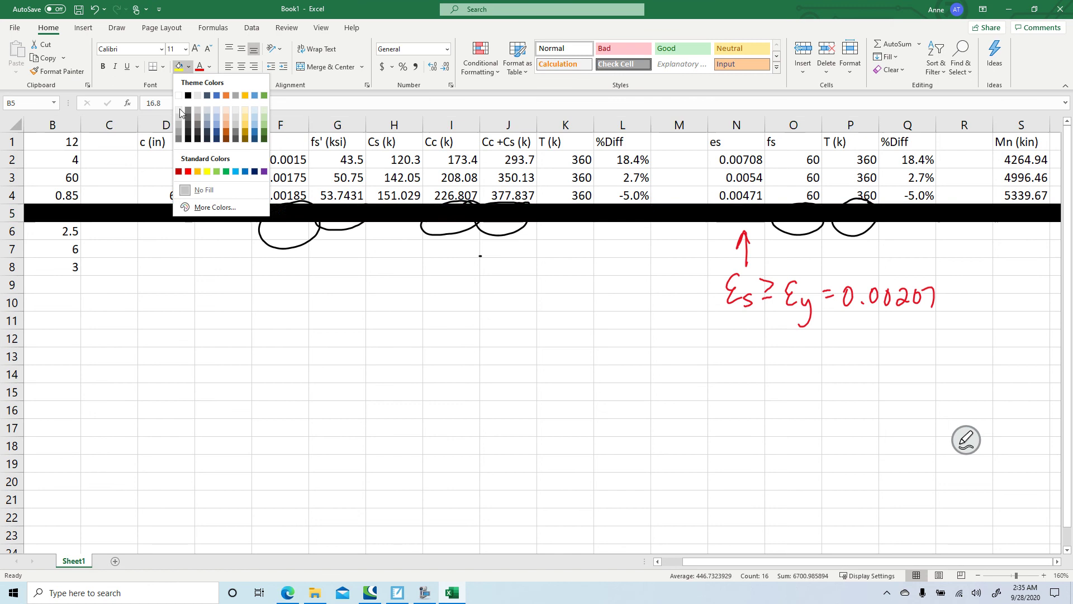
click(208, 171)
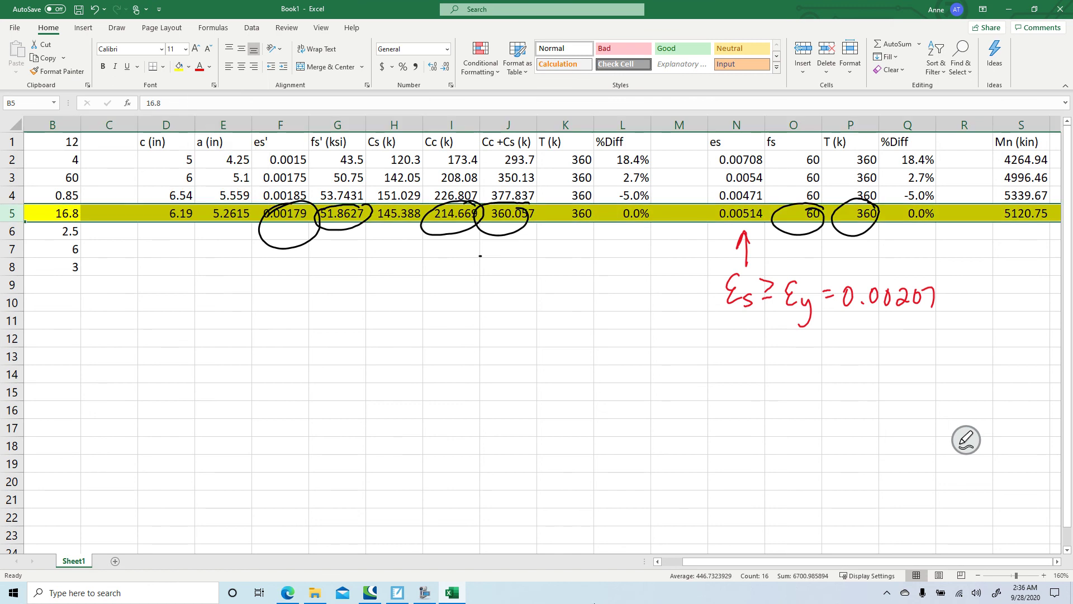
Erase the red handwritten strain check and its arrow below the es column.
click(748, 300)
click(966, 439)
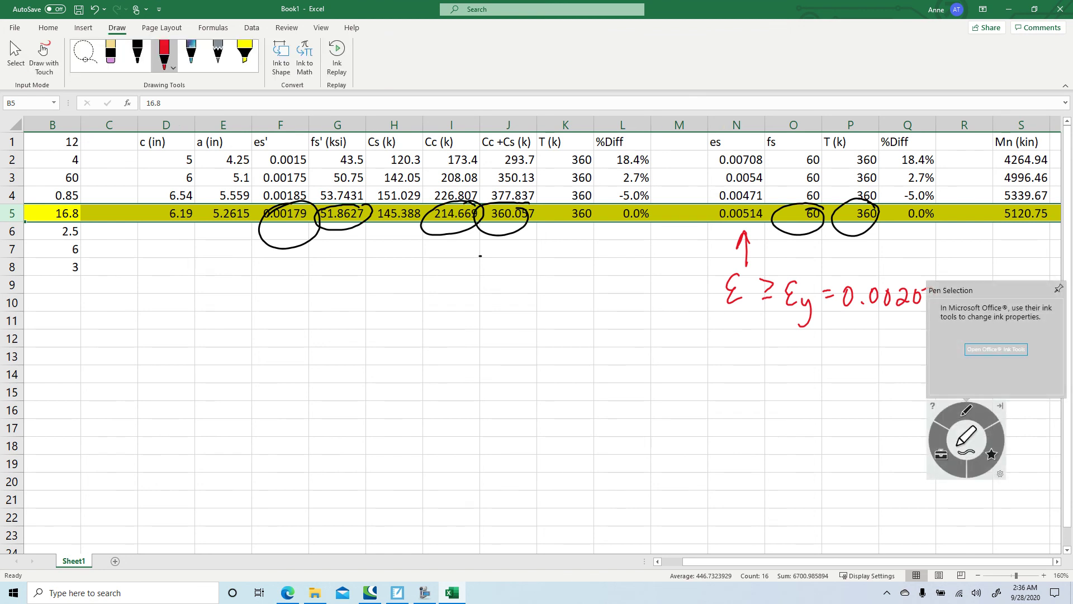
click(43, 49)
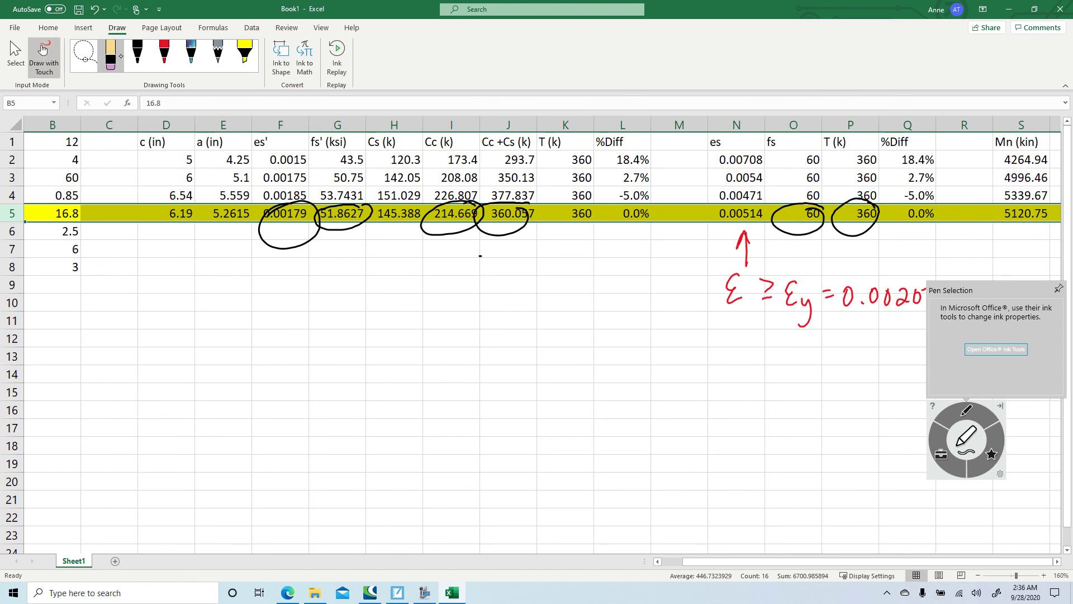
mouse_move(859, 296)
mouse_down()
mouse_move(893, 296)
mouse_move(853, 304)
mouse_up()
click(43, 49)
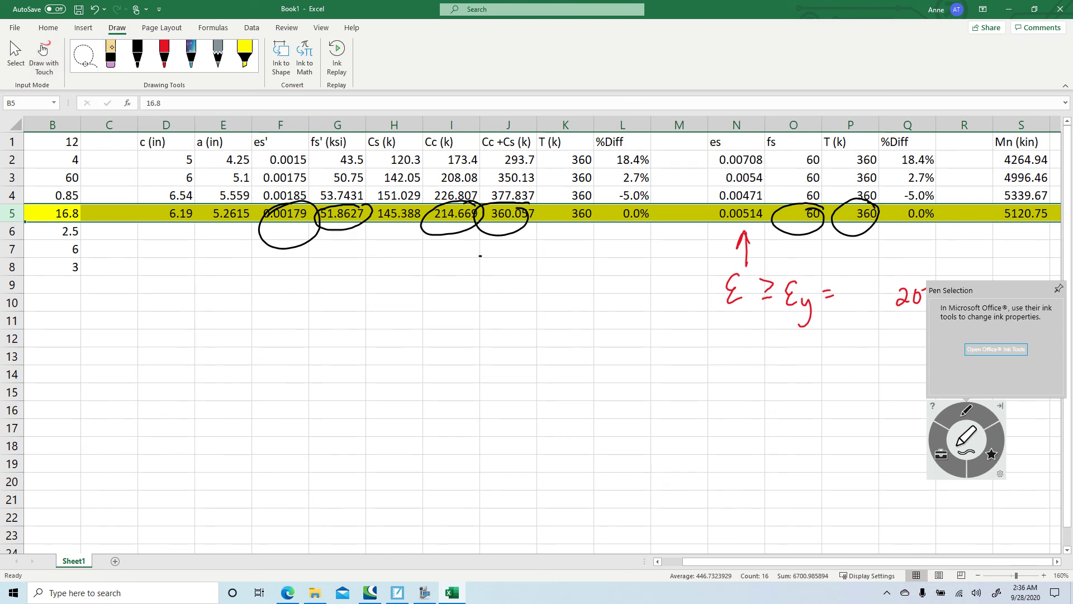
mouse_move(743, 232)
mouse_down()
mouse_move(741, 302)
mouse_move(798, 304)
mouse_move(803, 327)
mouse_move(834, 298)
mouse_up()
click(43, 49)
mouse_move(898, 289)
mouse_down()
mouse_move(909, 305)
mouse_move(933, 307)
mouse_up()
drag(823, 291, 831, 291)
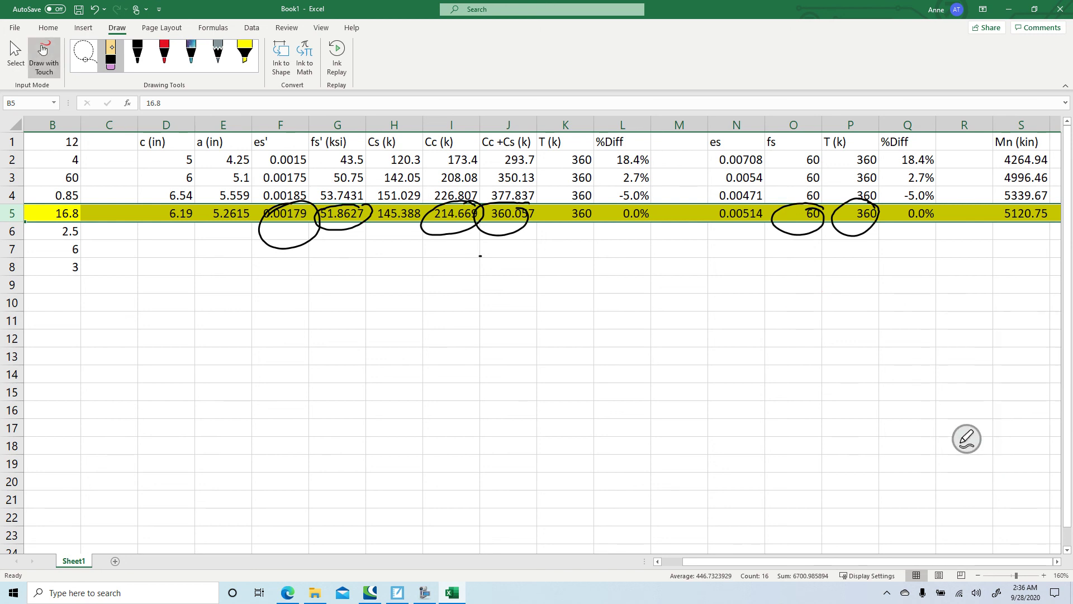
Erase the black ink circles around the row 5 values and the stray dot below them.
drag(850, 208, 858, 225)
drag(794, 210, 802, 226)
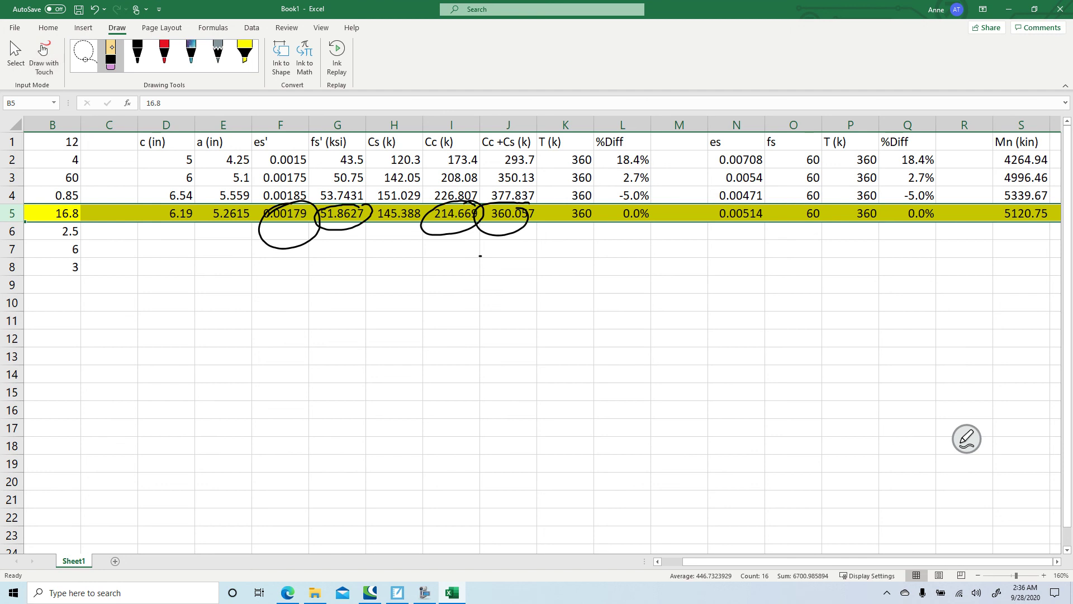
mouse_move(497, 210)
mouse_down()
mouse_move(506, 226)
mouse_move(455, 235)
mouse_up()
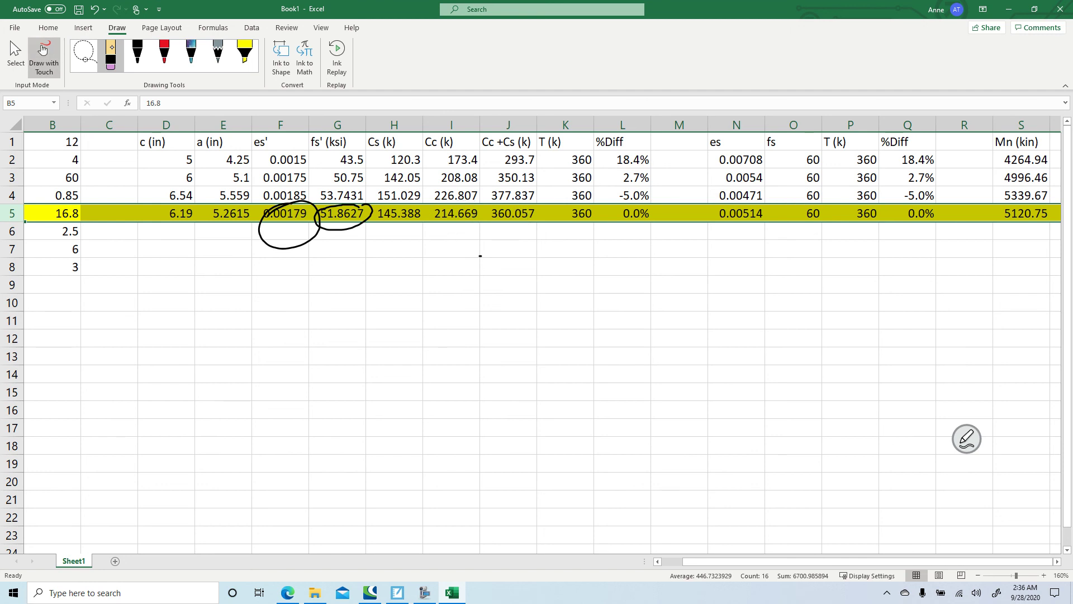
drag(335, 207, 349, 223)
drag(279, 223, 291, 241)
click(480, 256)
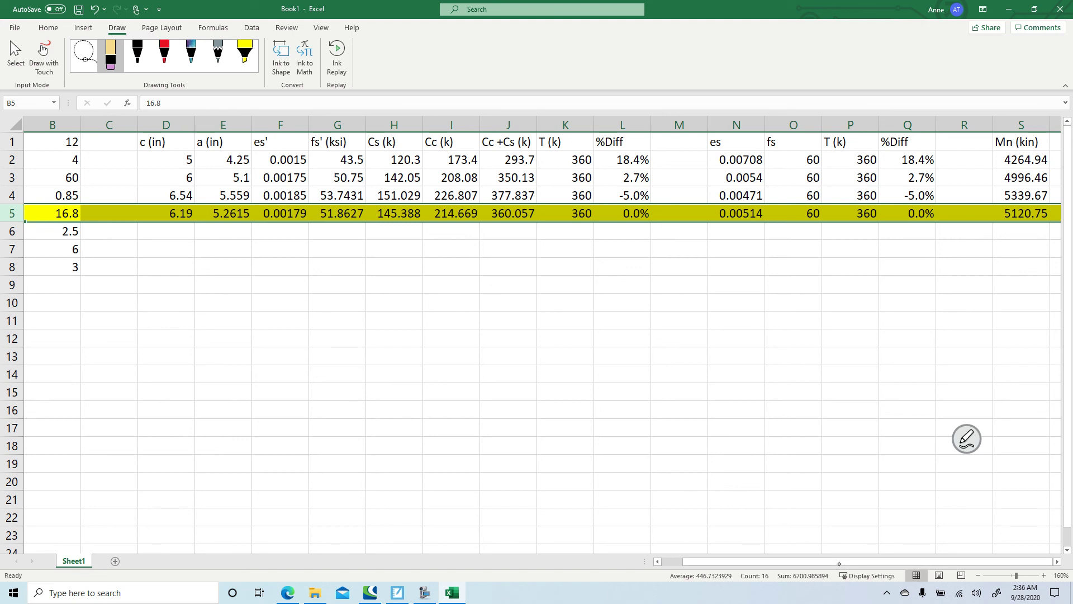
Enter the heading "Mn (kft)" in cell T1.
click(1023, 218)
click(1034, 144)
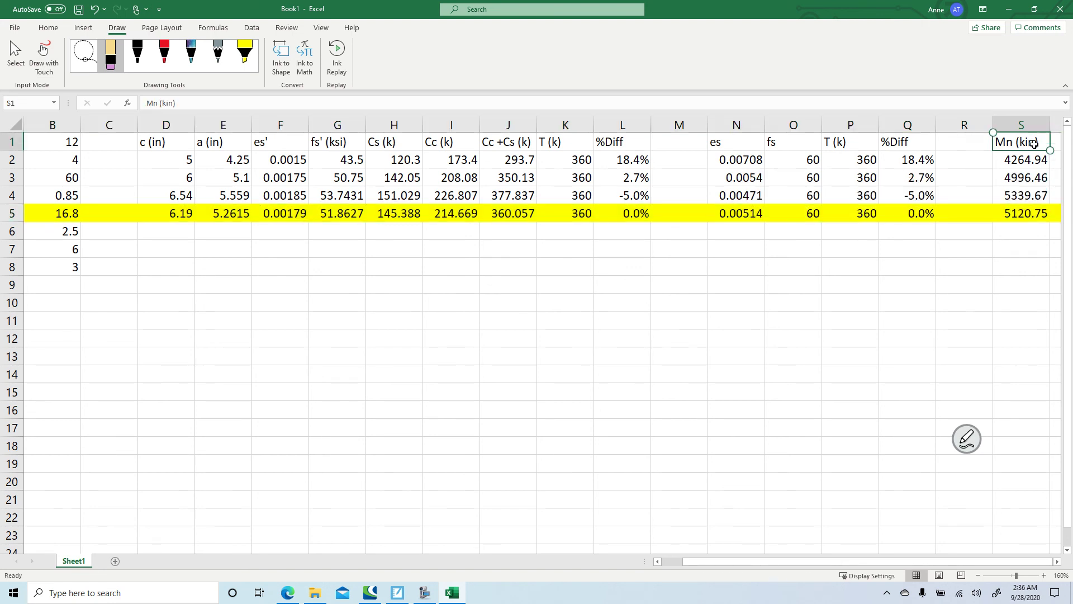
key(Right)
key(Right)
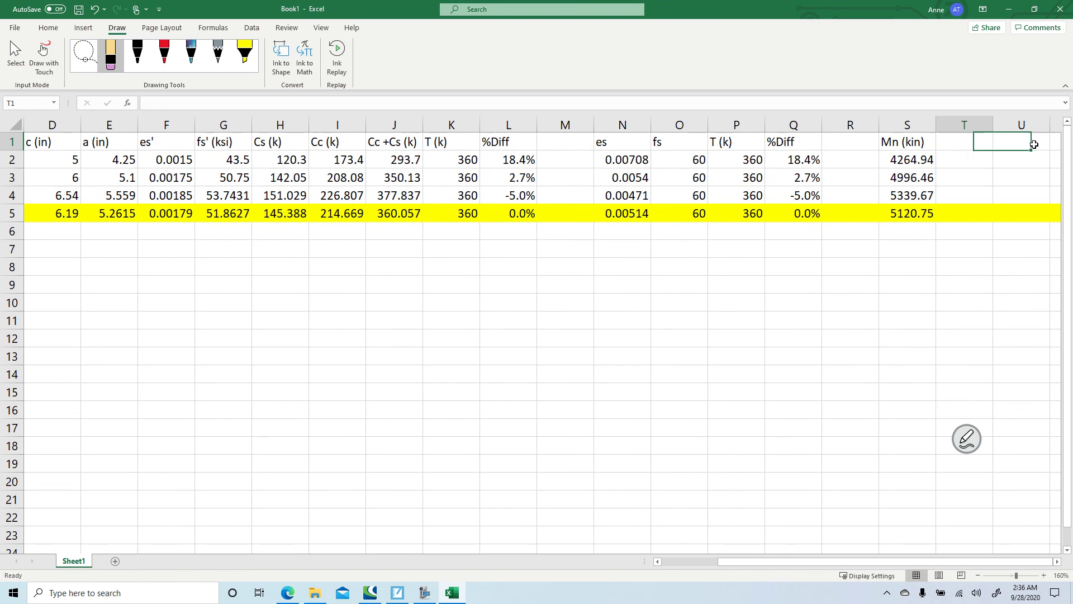
key(Left)
key(Left)
key(Right)
text(Mn (kft)
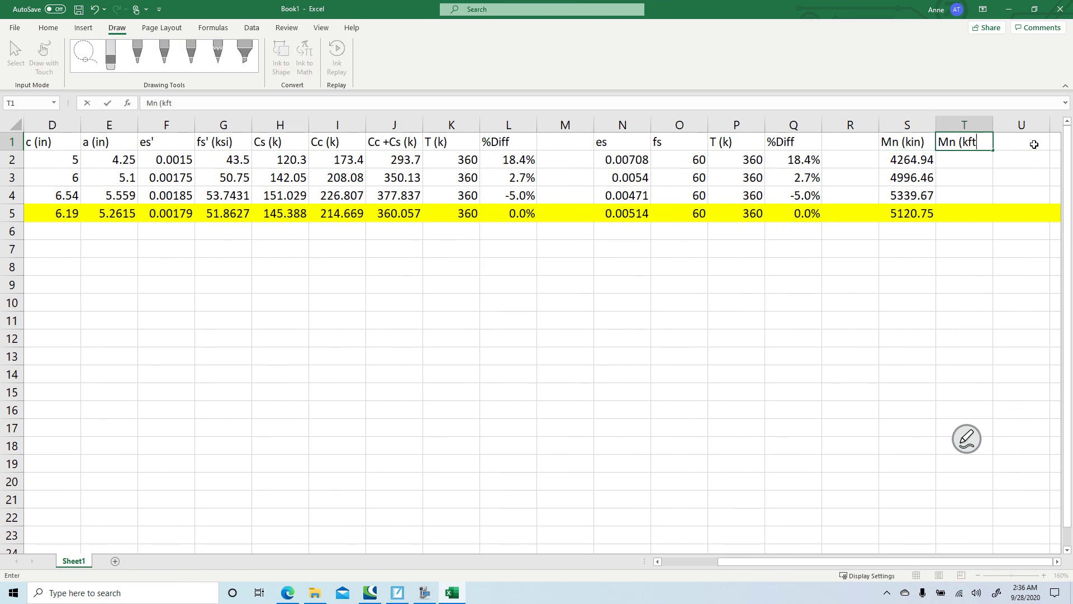
text())
key(Return)
Convert the moments to kip-feet with the formula =S2/12 in T2, copied down through T5.
key(Left)
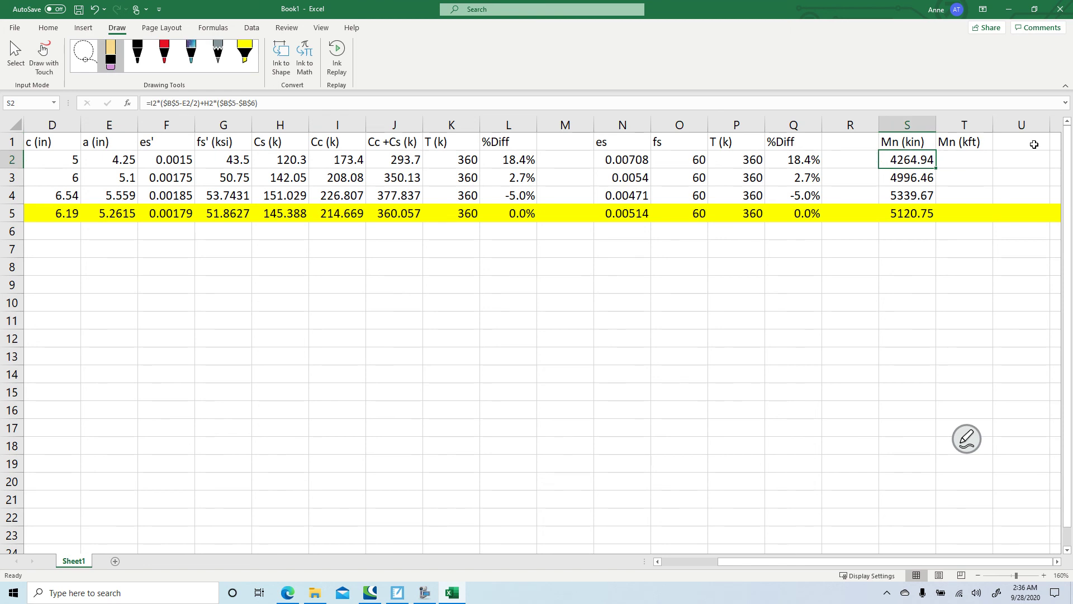
key(Right)
text(=)
key(Left)
text(/)
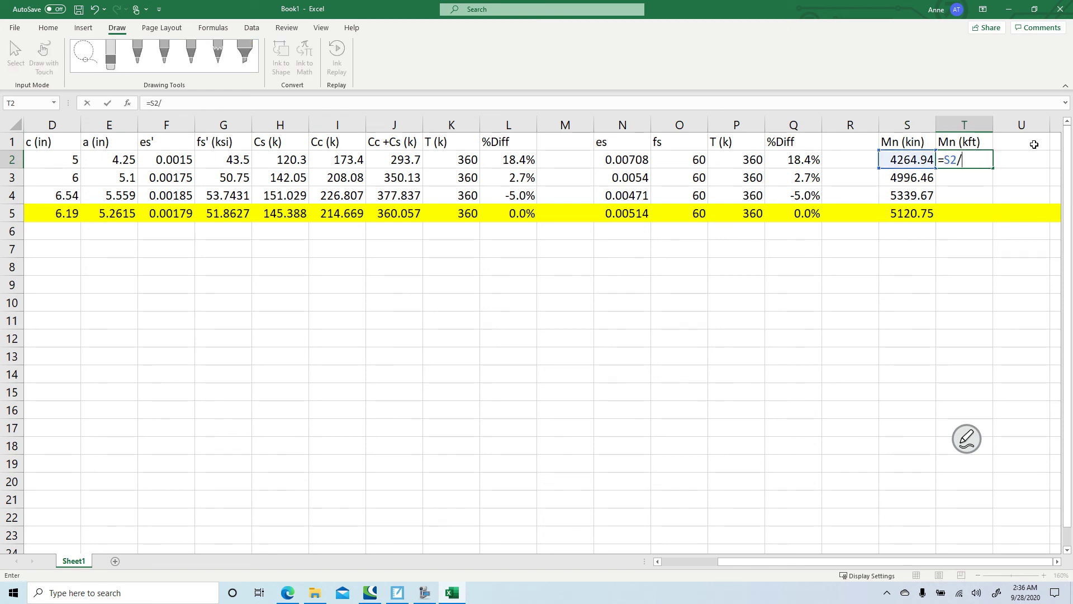
text(12)
key(Return)
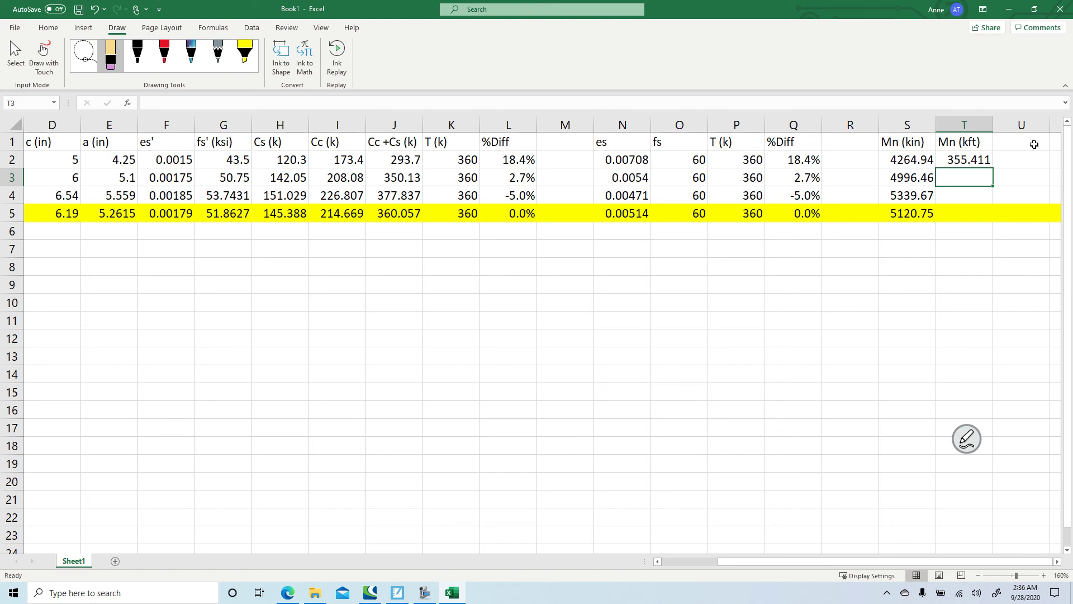
click(990, 162)
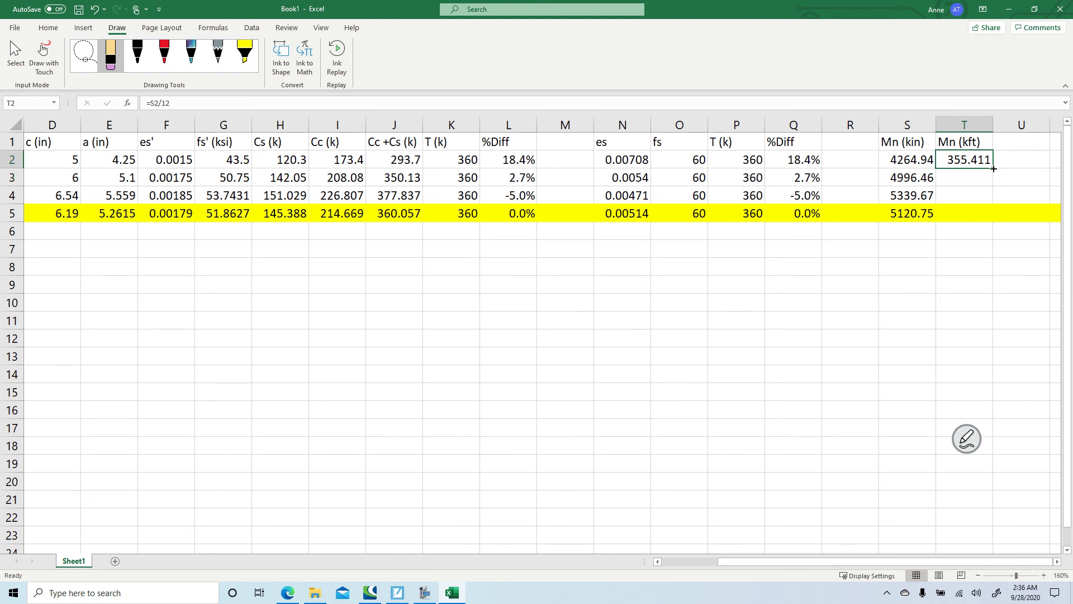
drag(992, 169, 990, 224)
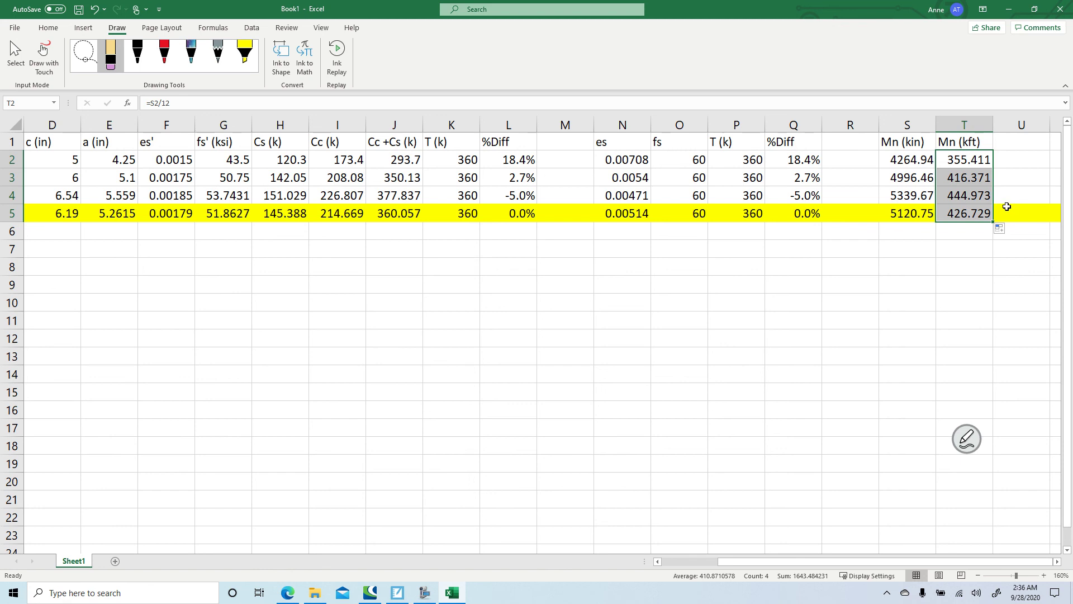
click(1004, 208)
click(1012, 141)
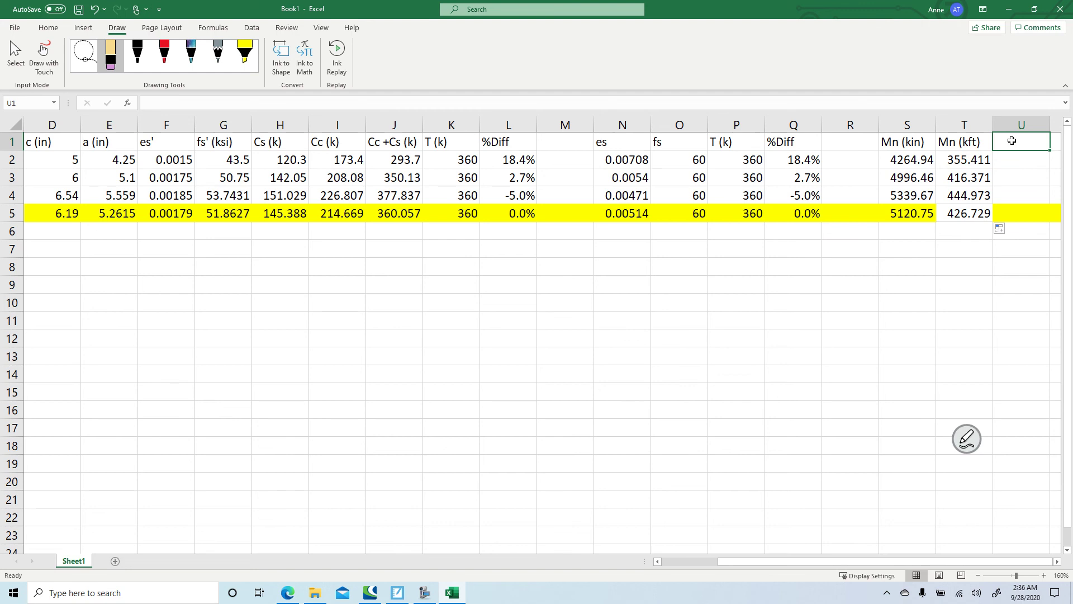
click(634, 144)
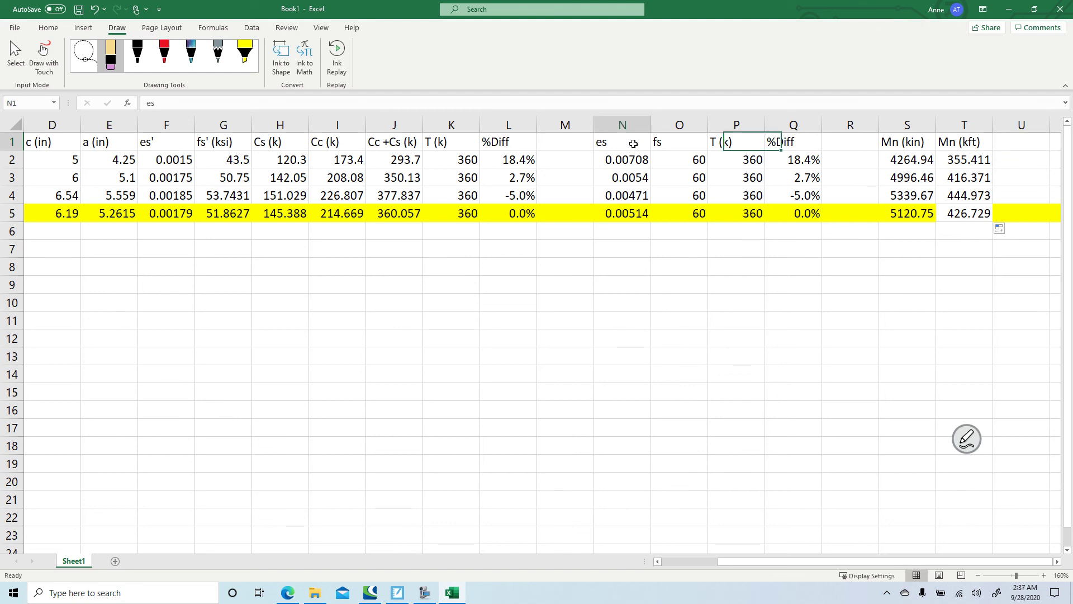
Switch to SMART Notebook and handwrite "Calculate εt" in red below the Mn equation.
click(397, 592)
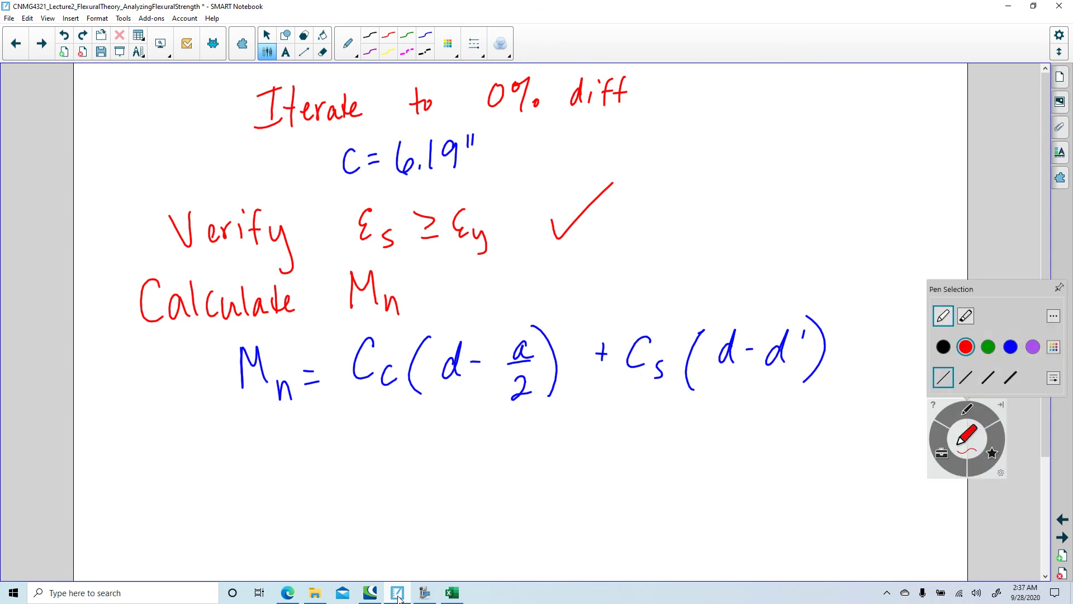
mouse_move(163, 430)
mouse_down()
mouse_move(166, 472)
mouse_move(195, 466)
mouse_up()
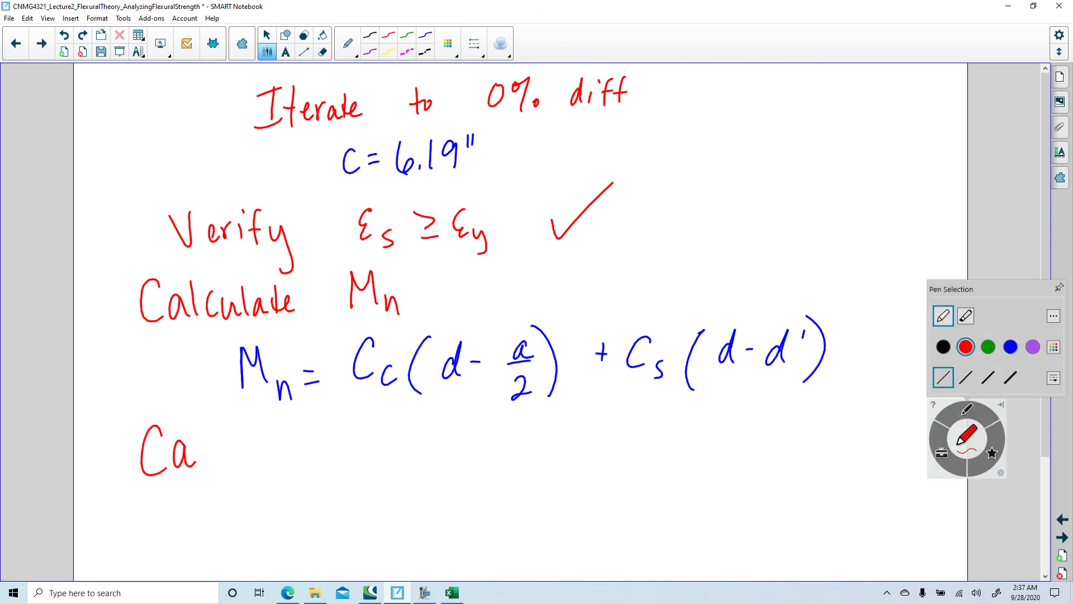
drag(202, 426, 203, 465)
mouse_move(219, 446)
mouse_down()
mouse_move(221, 468)
mouse_move(237, 469)
mouse_up()
mouse_move(249, 439)
mouse_down()
mouse_move(246, 462)
mouse_move(274, 469)
mouse_up()
drag(284, 430, 285, 466)
drag(279, 448, 310, 463)
mouse_move(390, 430)
mouse_down()
mouse_move(384, 460)
mouse_move(397, 459)
mouse_up()
mouse_move(406, 441)
mouse_down()
mouse_move(417, 463)
mouse_move(412, 451)
mouse_up()
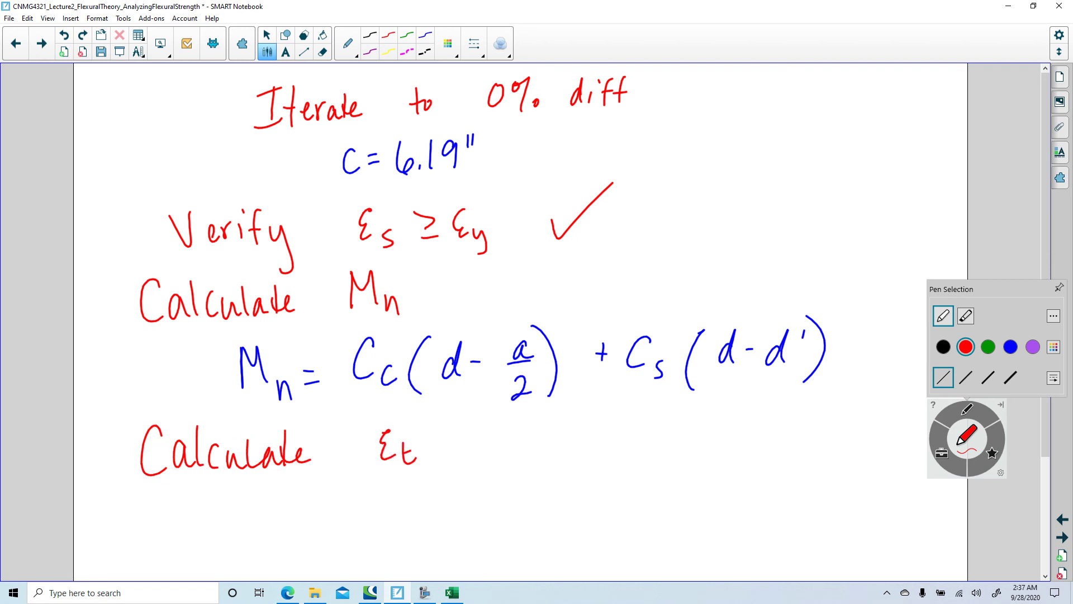
Handwrite the equation "εt = εcu(dt − c)/c" in blue below the red "Calculate εt" line.
click(1011, 347)
mouse_move(274, 499)
mouse_down()
mouse_move(263, 511)
mouse_move(272, 532)
mouse_up()
mouse_move(284, 510)
mouse_down()
mouse_move(293, 529)
mouse_move(318, 504)
mouse_move(398, 526)
mouse_up()
mouse_move(432, 484)
mouse_down()
mouse_move(424, 526)
mouse_move(441, 510)
mouse_move(455, 519)
mouse_move(458, 501)
mouse_move(445, 515)
mouse_move(481, 521)
mouse_move(478, 506)
mouse_up()
drag(490, 505, 545, 522)
drag(356, 533, 552, 537)
drag(464, 548, 461, 565)
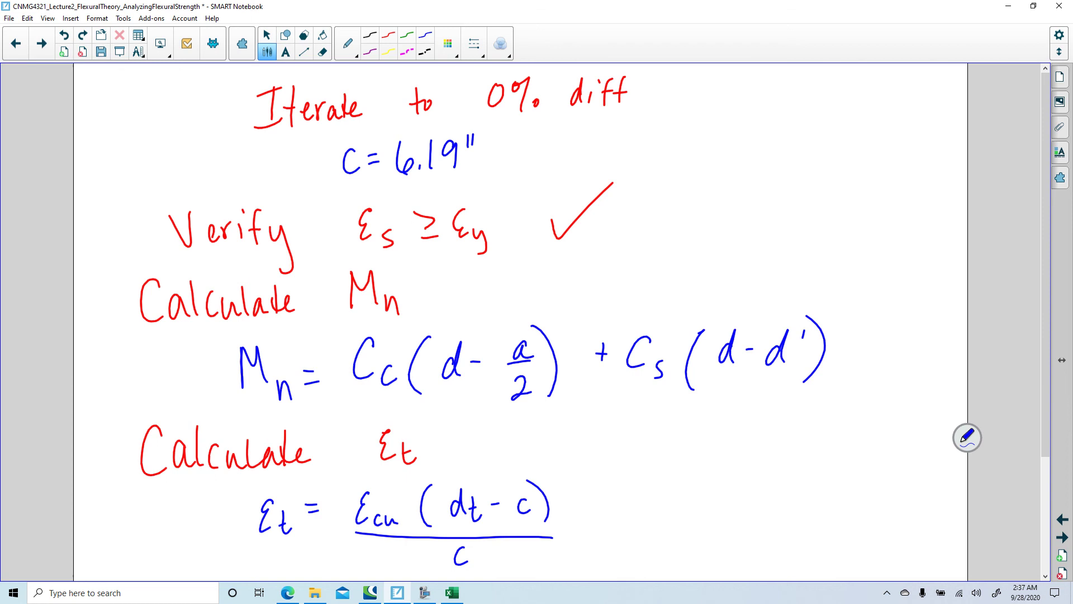
Switch to Excel and enter the heading "et" in cell U1.
click(452, 595)
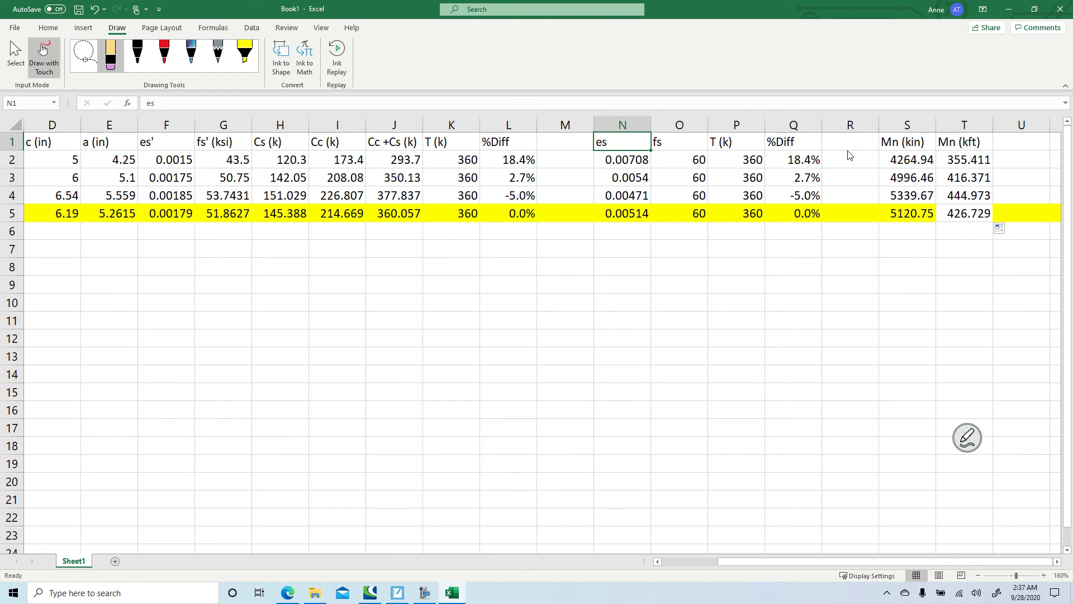
click(1024, 147)
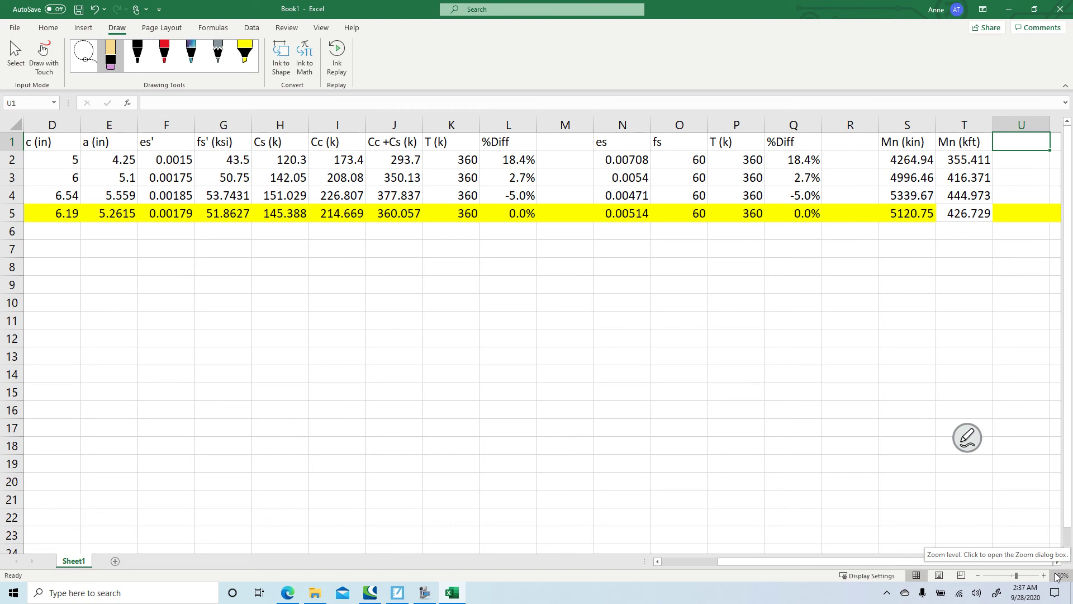
text(et)
key(Return)
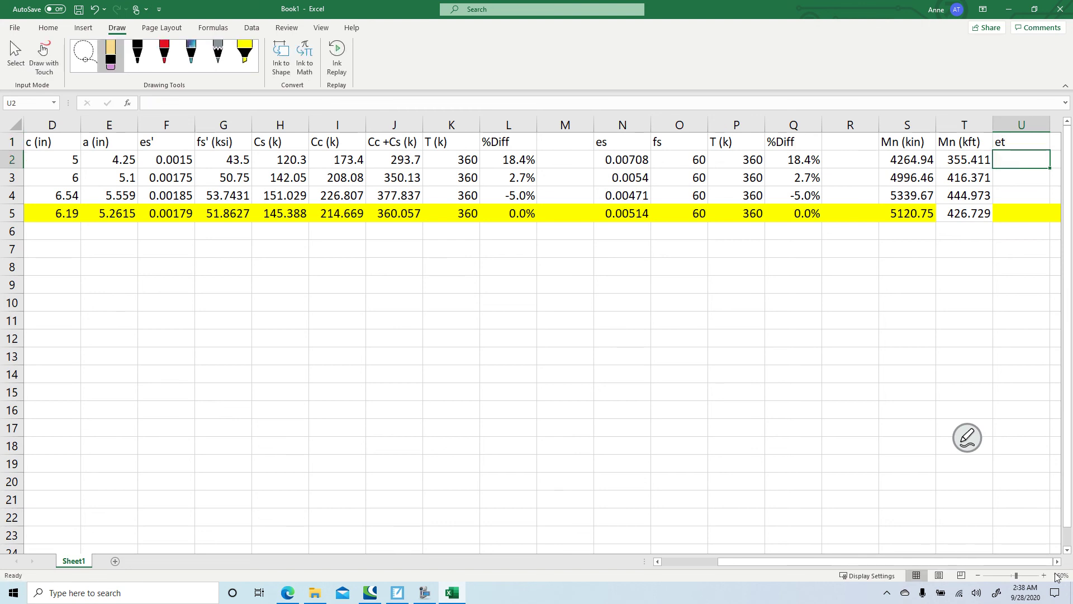
Enter =0.003 in U2 as the start of the et formula.
text(=0.003*()
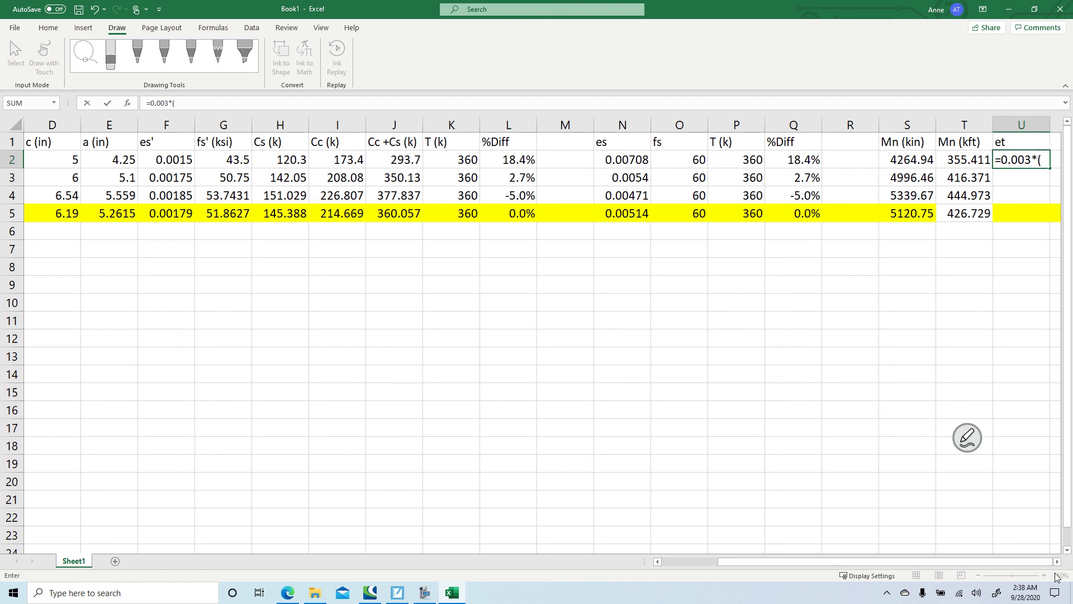
text($B$5)
mouse_move(756, 561)
mouse_down()
mouse_move(699, 566)
mouse_move(755, 565)
mouse_up()
key(BackSpace)
key(BackSpace)
key(BackSpace)
key(BackSpace)
key(BackSpace)
key(BackSpace)
key(Return)
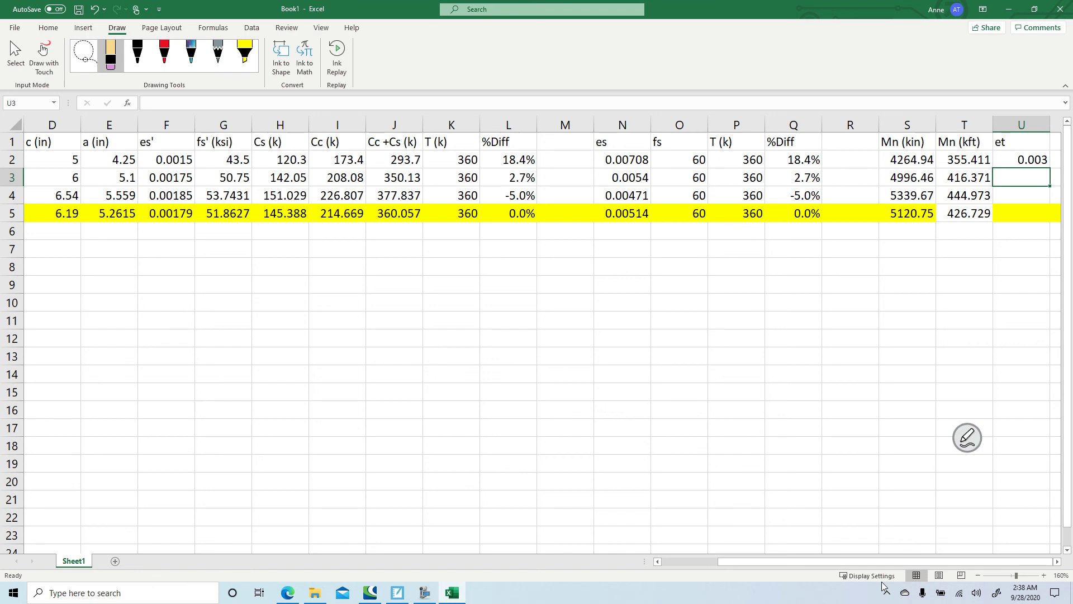
Add the input label "dt (in)" in A9, below the As' (in2) label.
drag(794, 561, 711, 566)
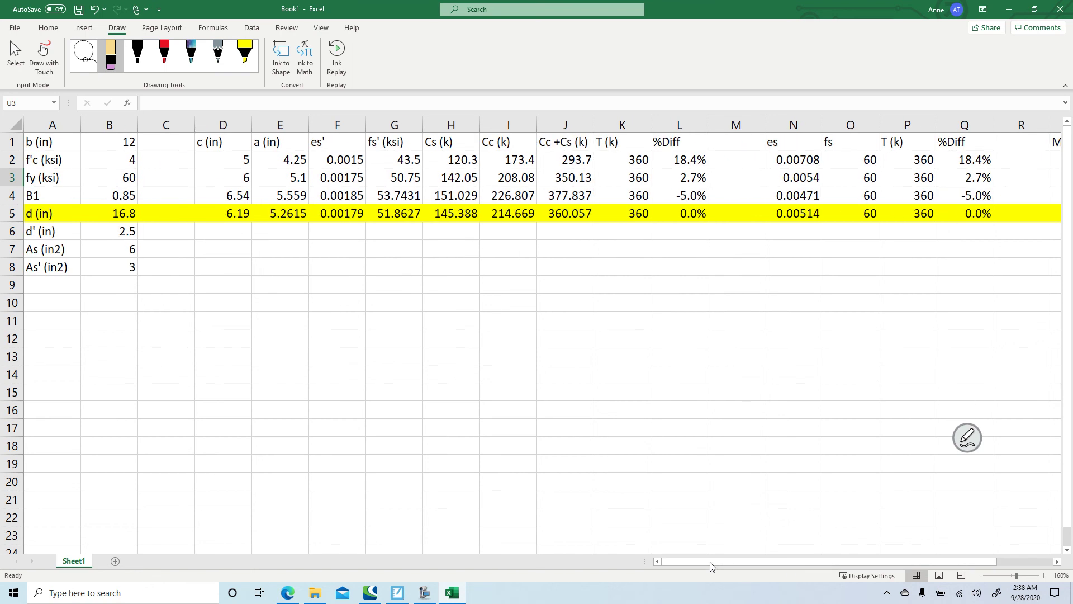
click(60, 279)
text(d)
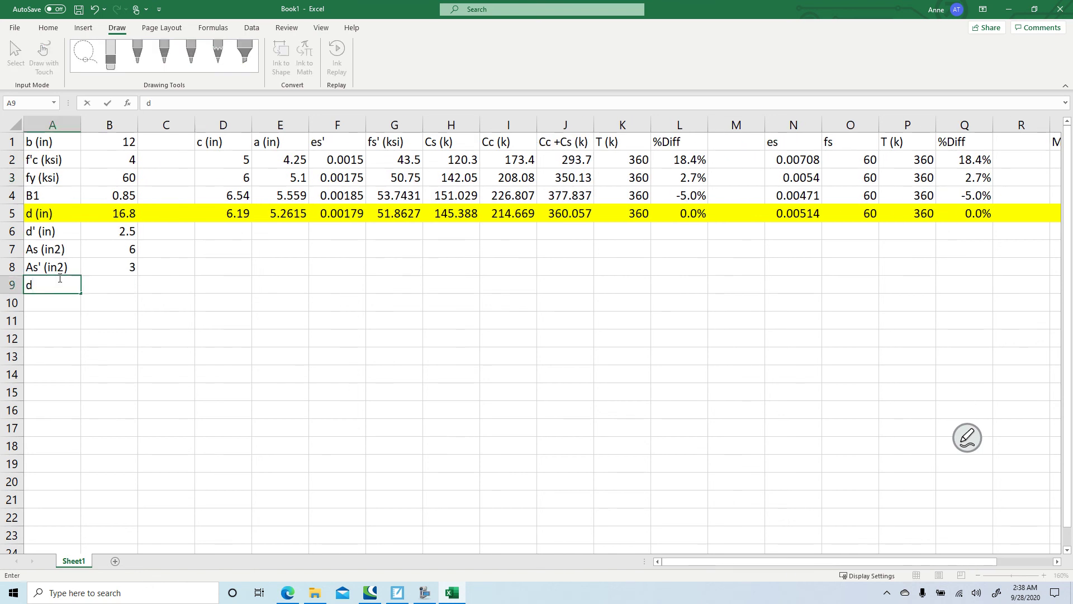
text(t (in))
key(Tab)
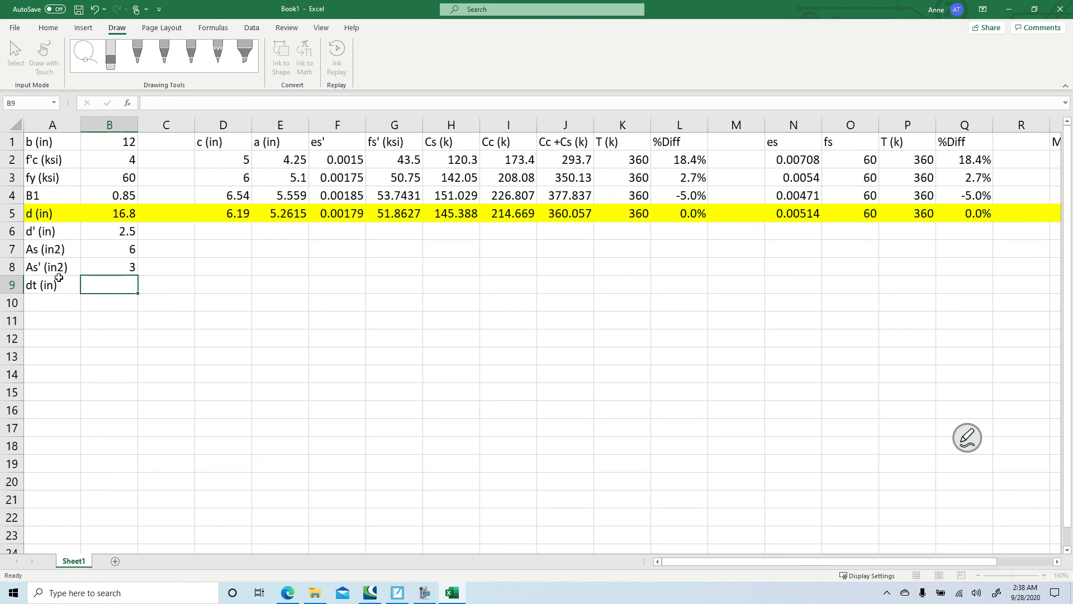
Switch to SMART Notebook and go back to the Example 3 beam section to look up dt.
click(400, 595)
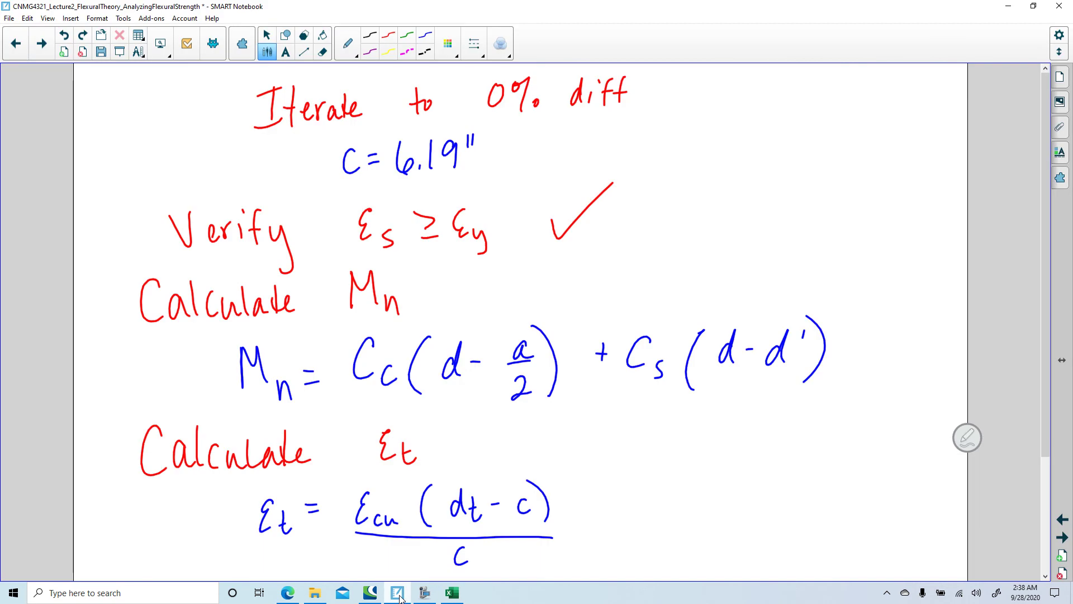
click(1062, 520)
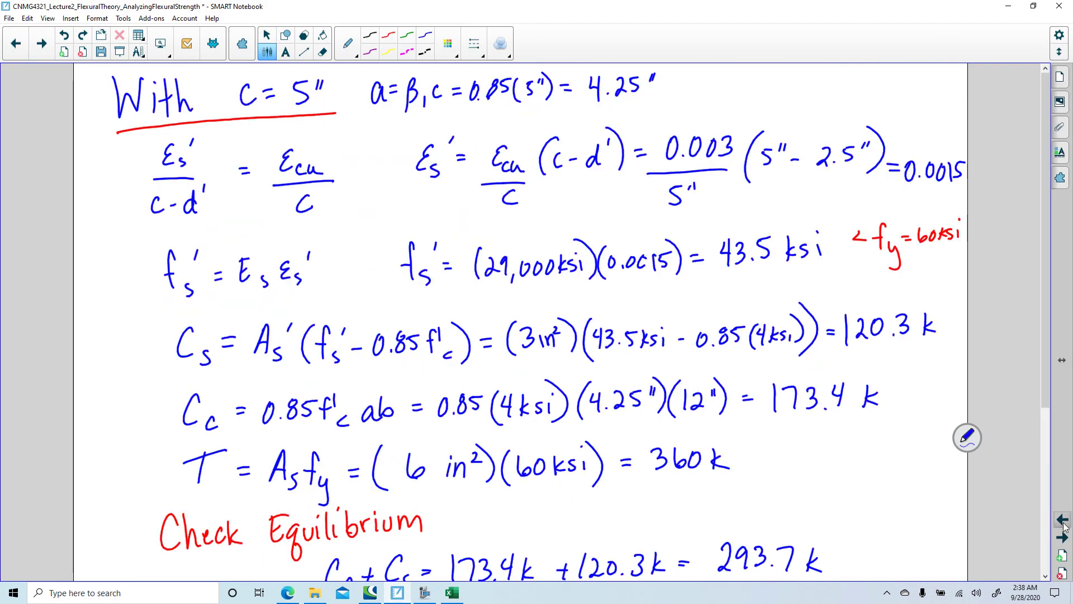
click(1062, 521)
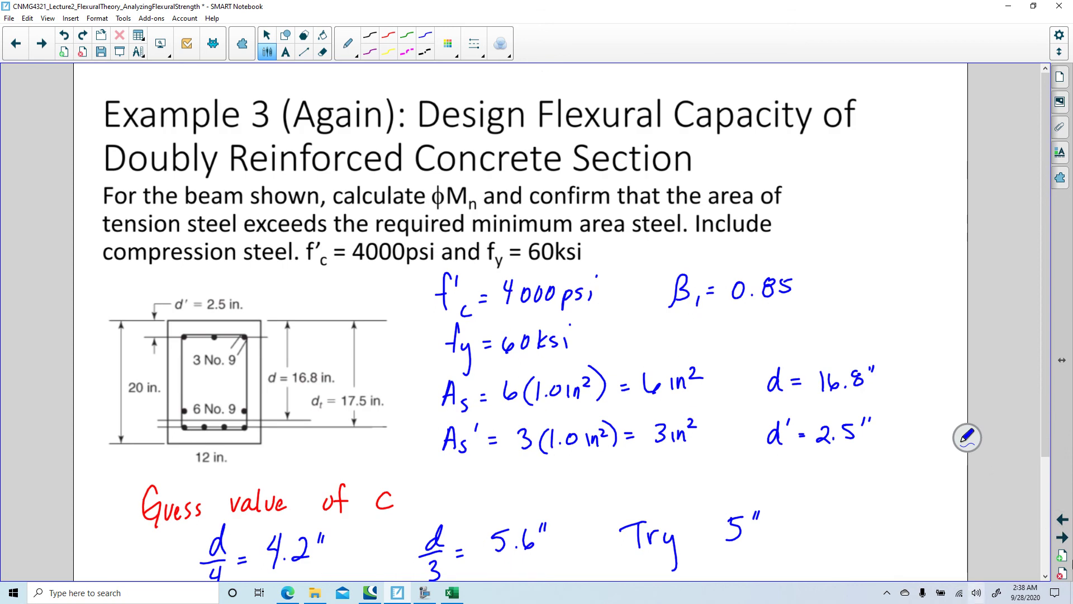
mouse_move(373, 373)
mouse_down()
mouse_move(324, 416)
mouse_move(382, 398)
mouse_up()
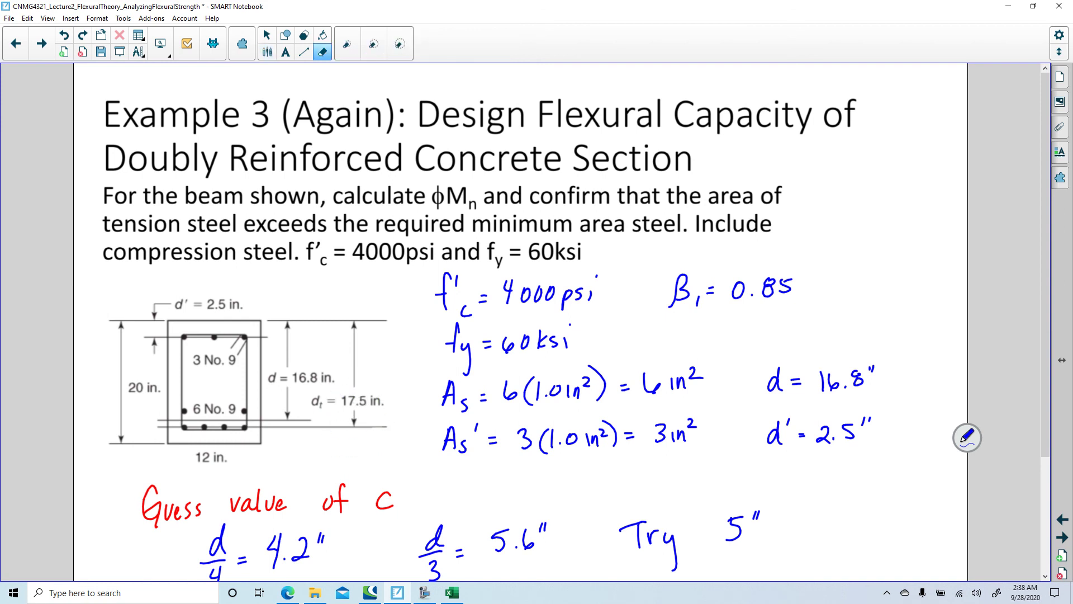
mouse_move(374, 383)
mouse_down()
mouse_move(334, 390)
mouse_move(381, 387)
mouse_up()
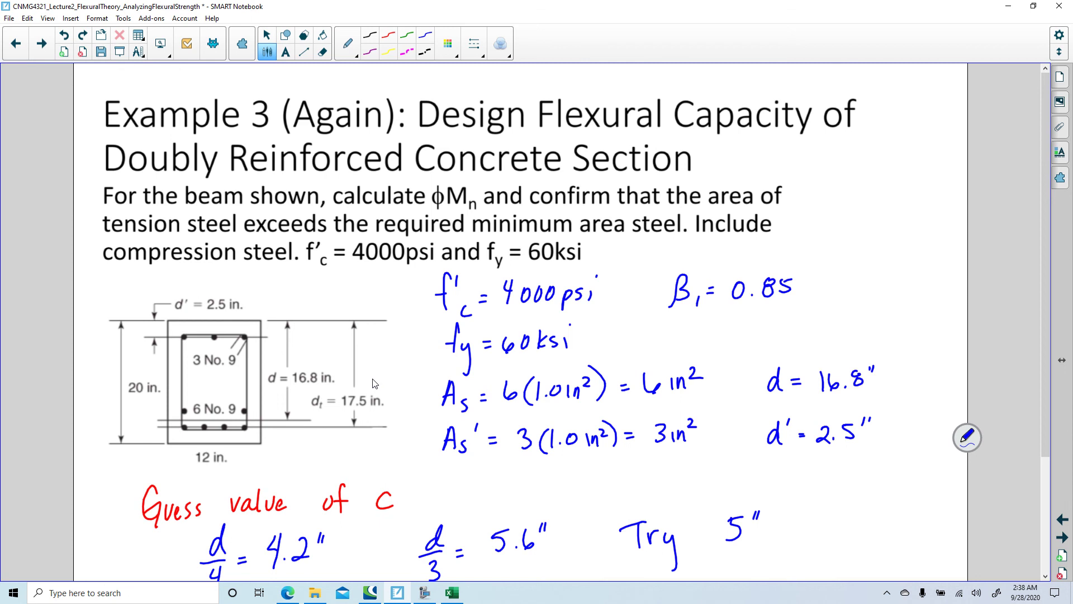
Switch to Excel and enter 17.5 as the dt value in B9.
click(447, 595)
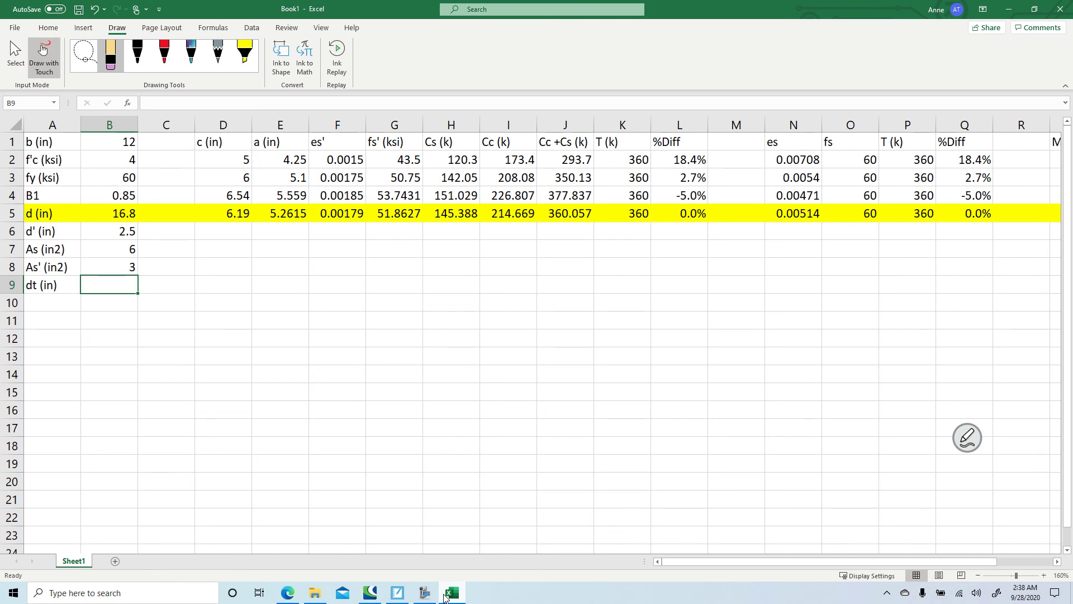
text(17.5)
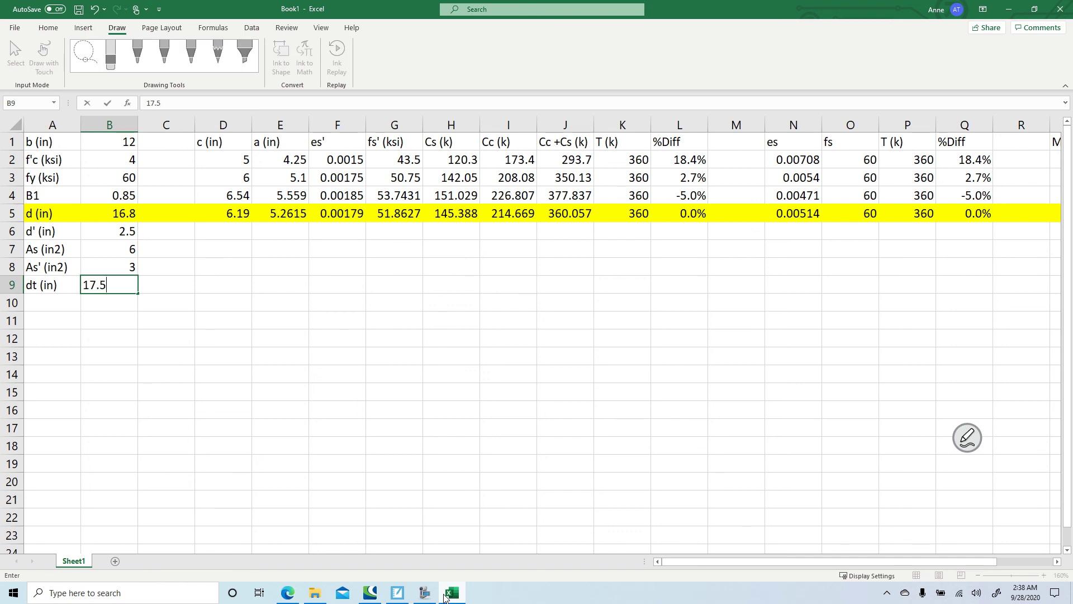
key(Tab)
Complete the et formula in U2 as =0.003*($B$9-D2)/D2 and copy it down through U5.
drag(886, 562, 943, 570)
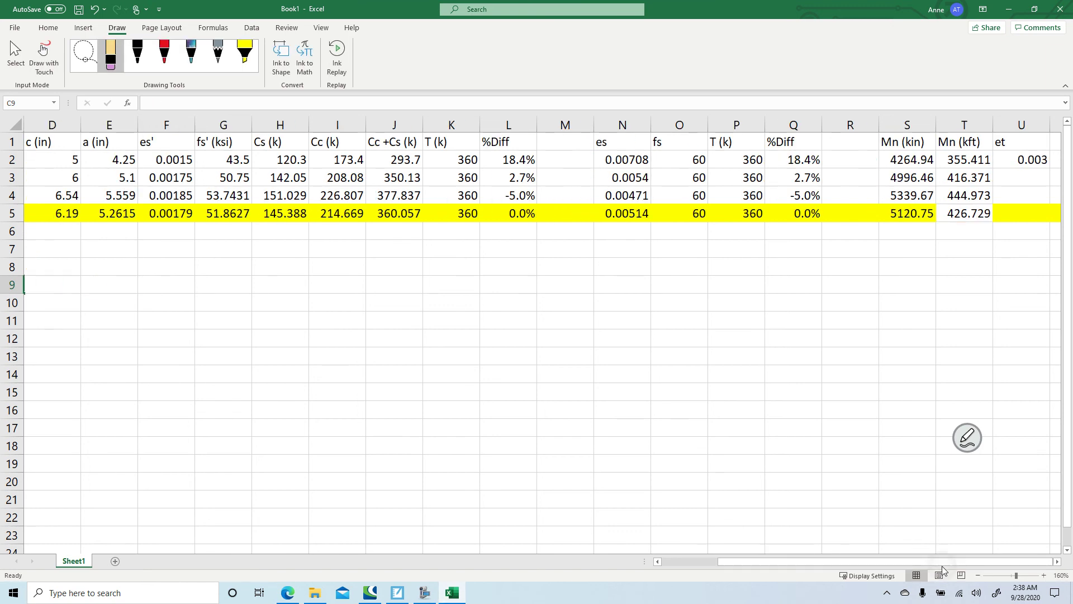
click(1033, 158)
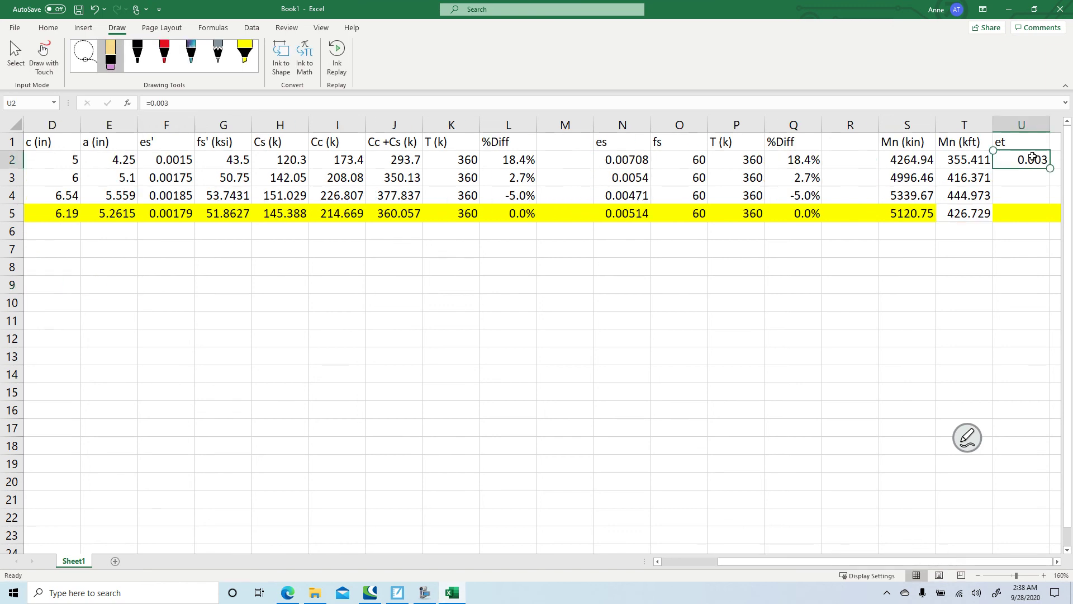
click(638, 105)
text(()
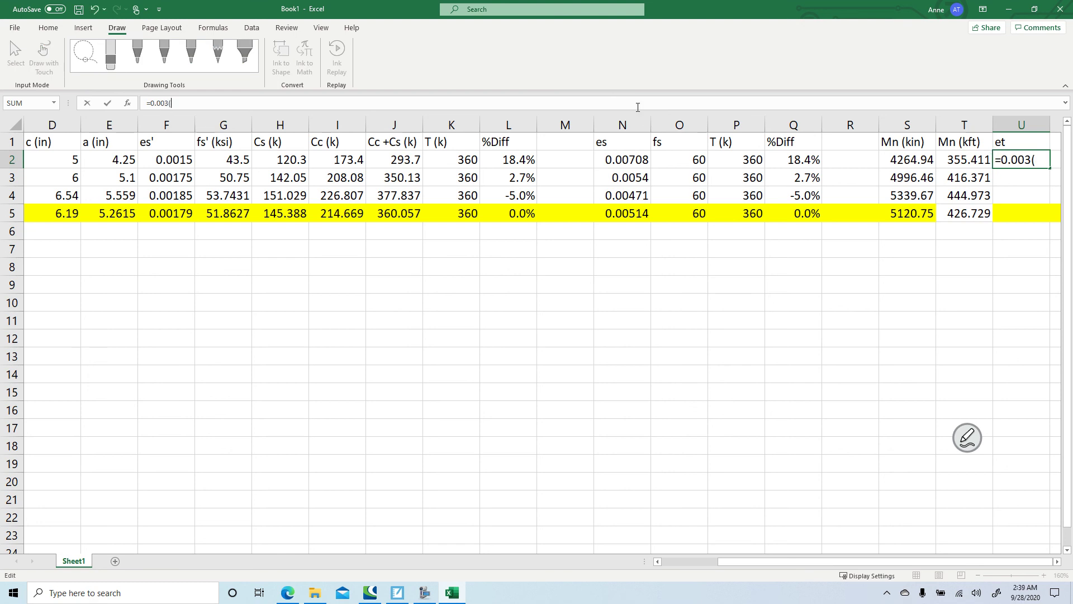
text($B$)
drag(950, 561, 989, 573)
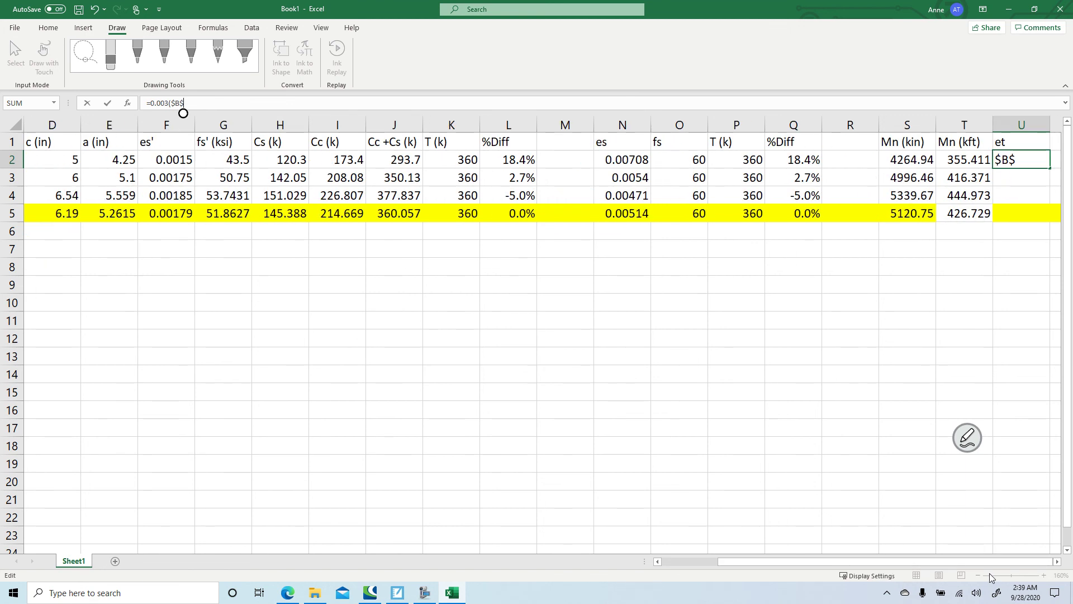
text(9-D2)/D)
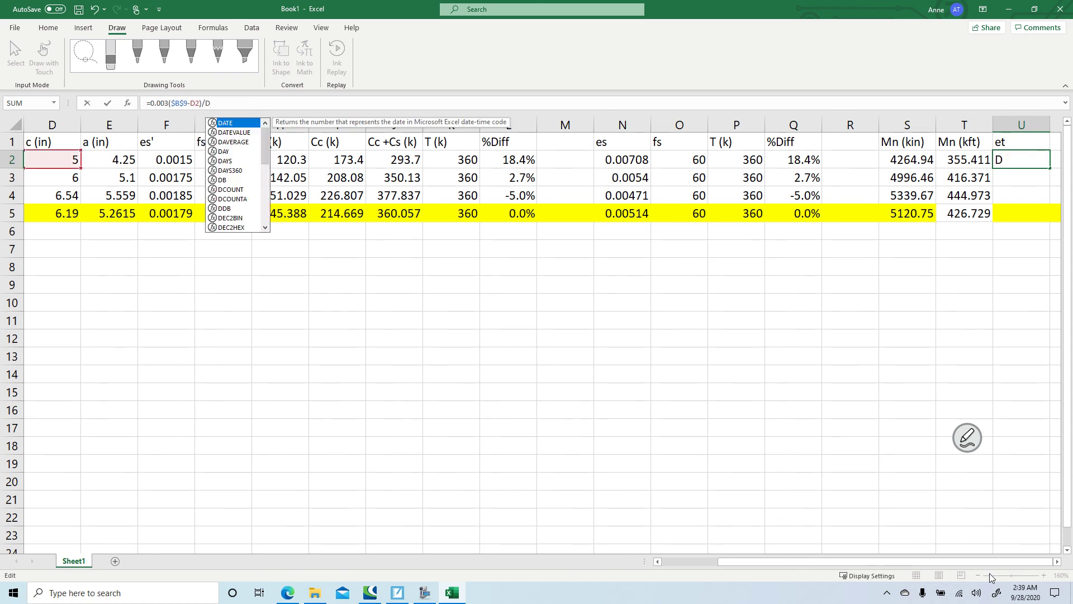
text(2)
key(Return)
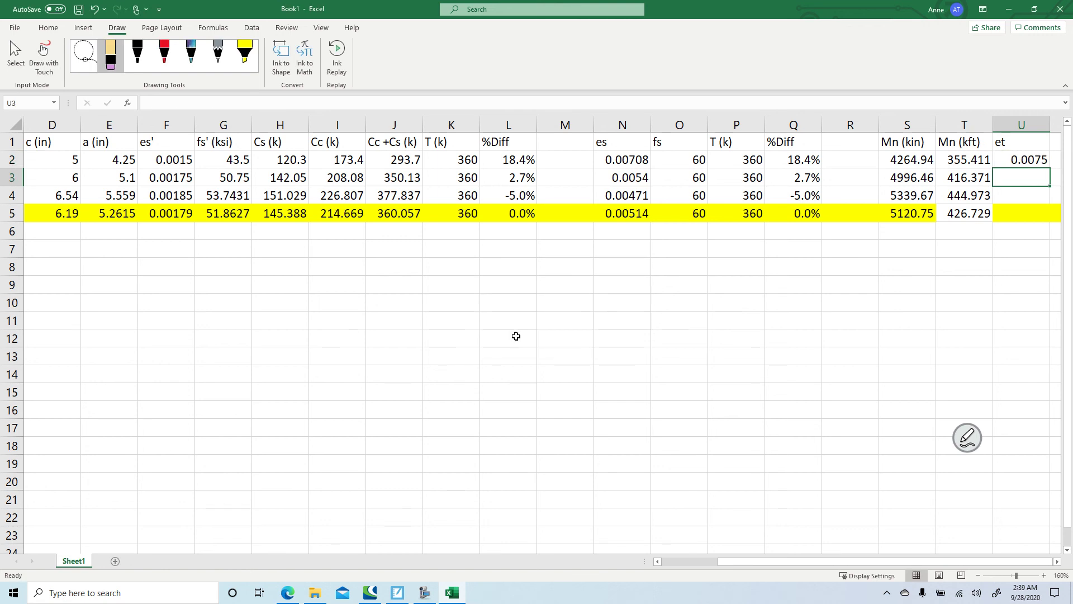
click(1038, 161)
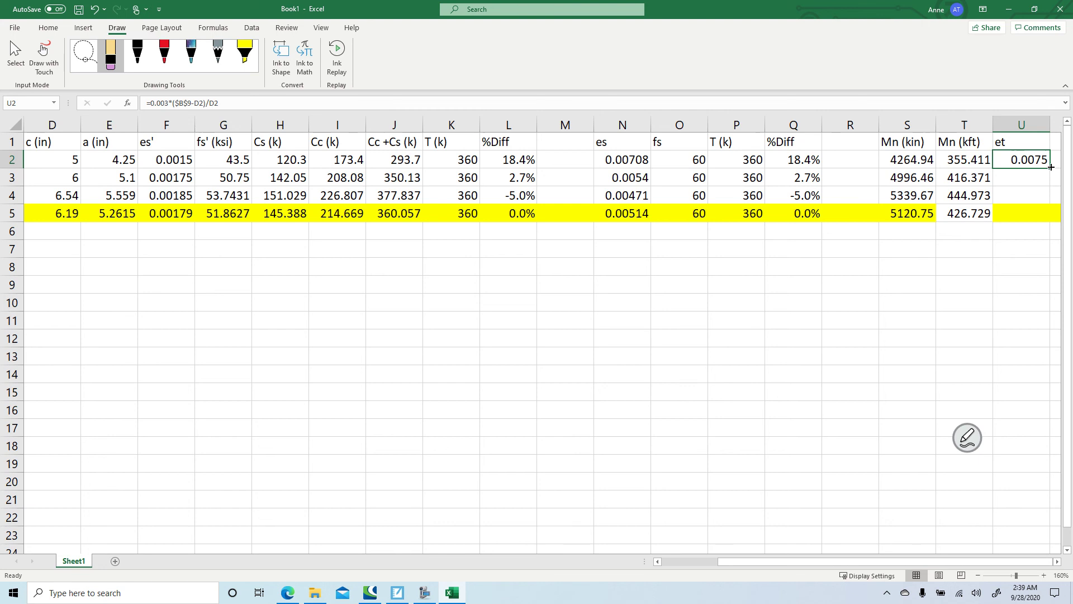
drag(1051, 169, 1049, 219)
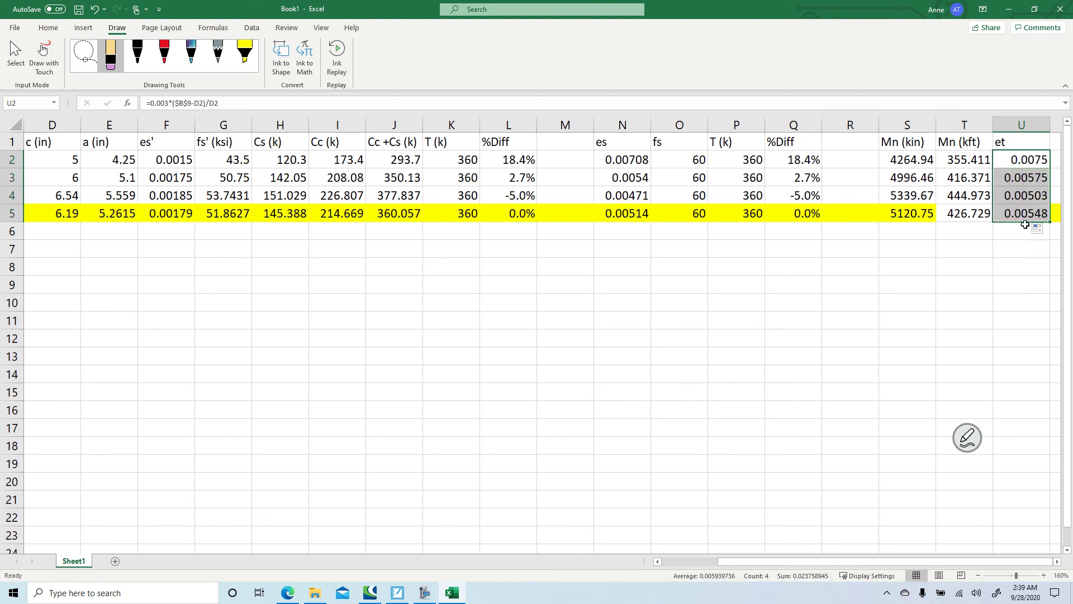
Fill cells S5 through U5 with yellow to match the rest of the highlighted row.
drag(929, 213, 1021, 212)
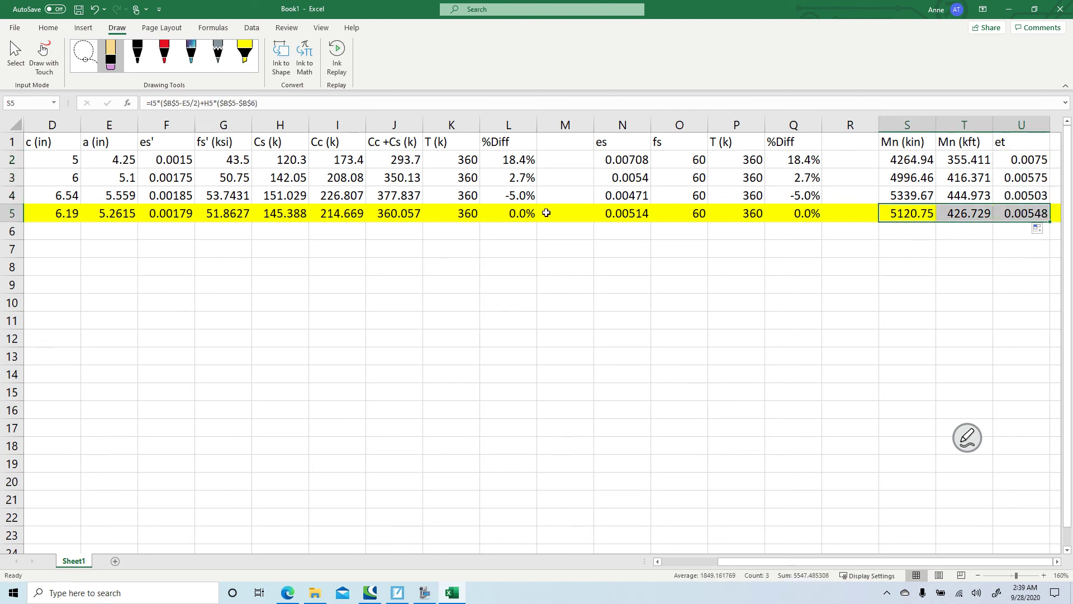
click(49, 28)
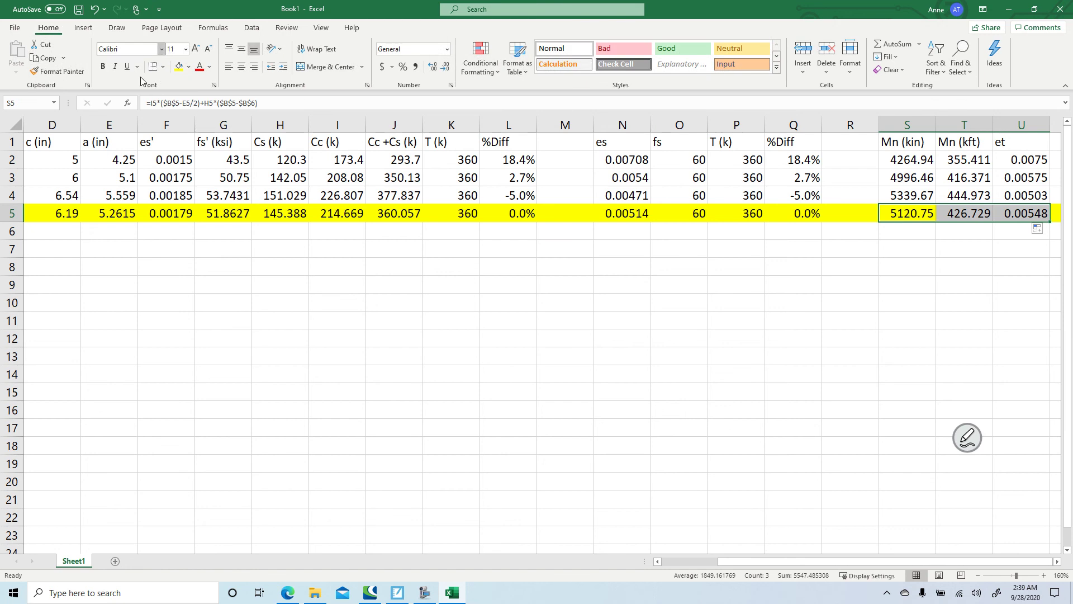
click(880, 271)
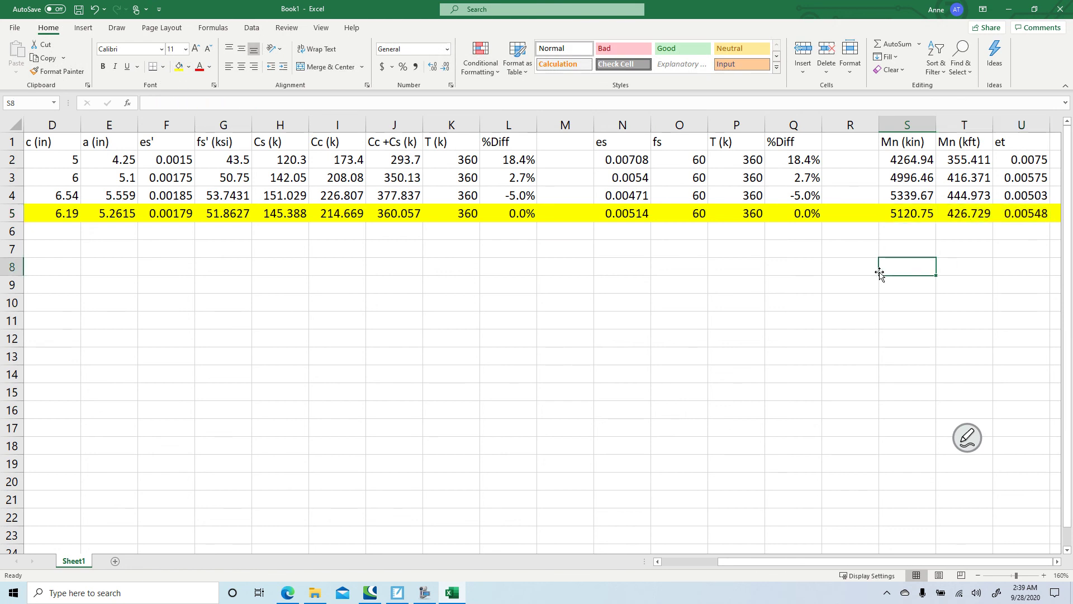
click(1008, 231)
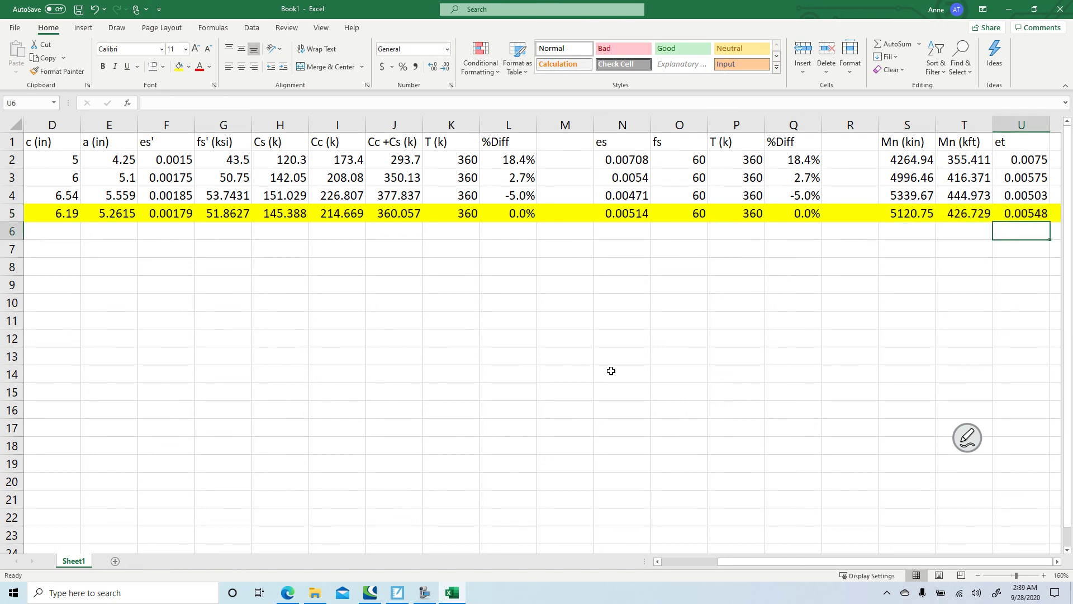
Review the final iteration in row 5, checking c in D5 and comparing Cc + Cs in J5 with T in K5.
scroll(611, 371, right, 15)
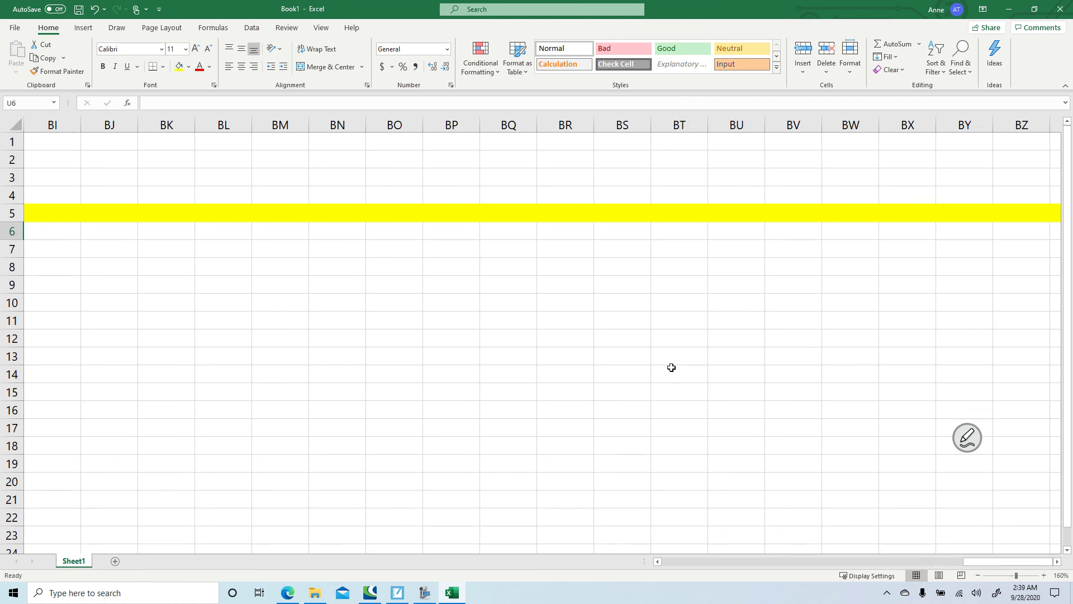
scroll(671, 368, left, 9)
scroll(518, 436, down, 1)
scroll(492, 444, left, 6)
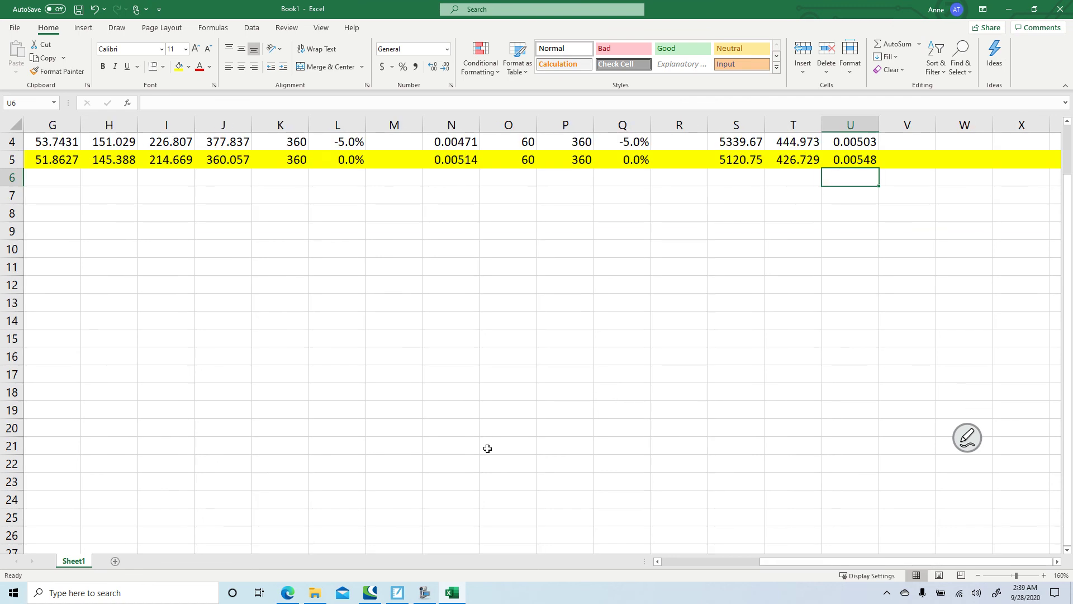
scroll(466, 430, down, 10)
scroll(466, 430, up, 11)
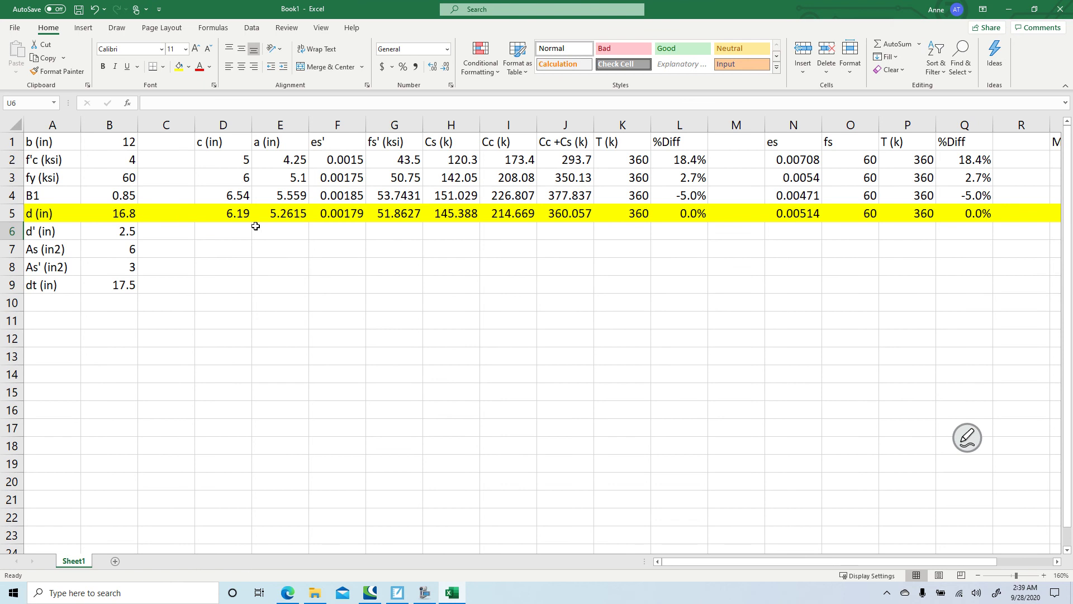
click(245, 211)
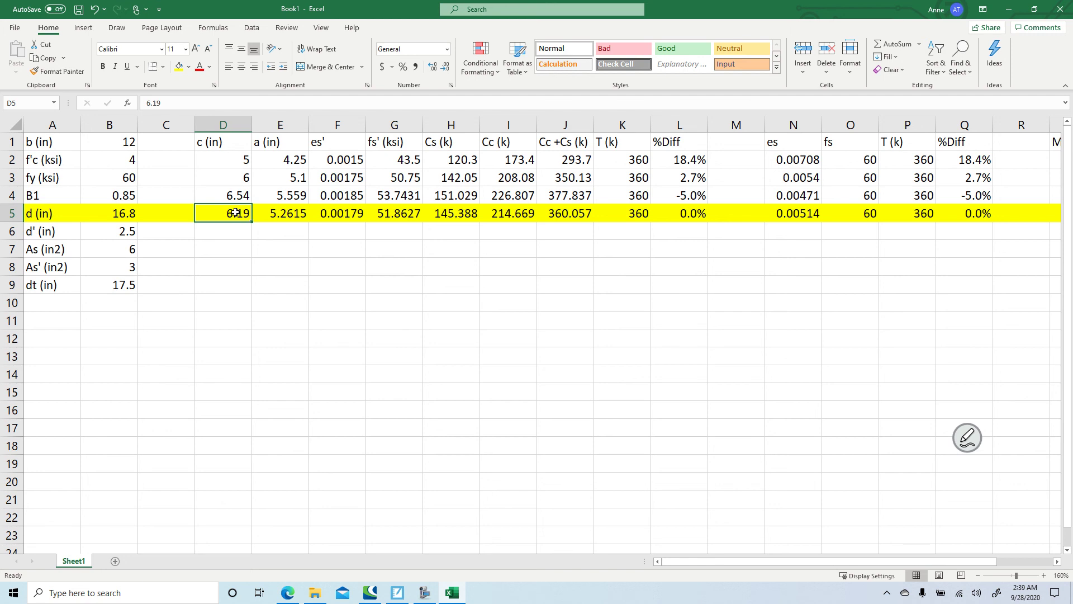
click(563, 214)
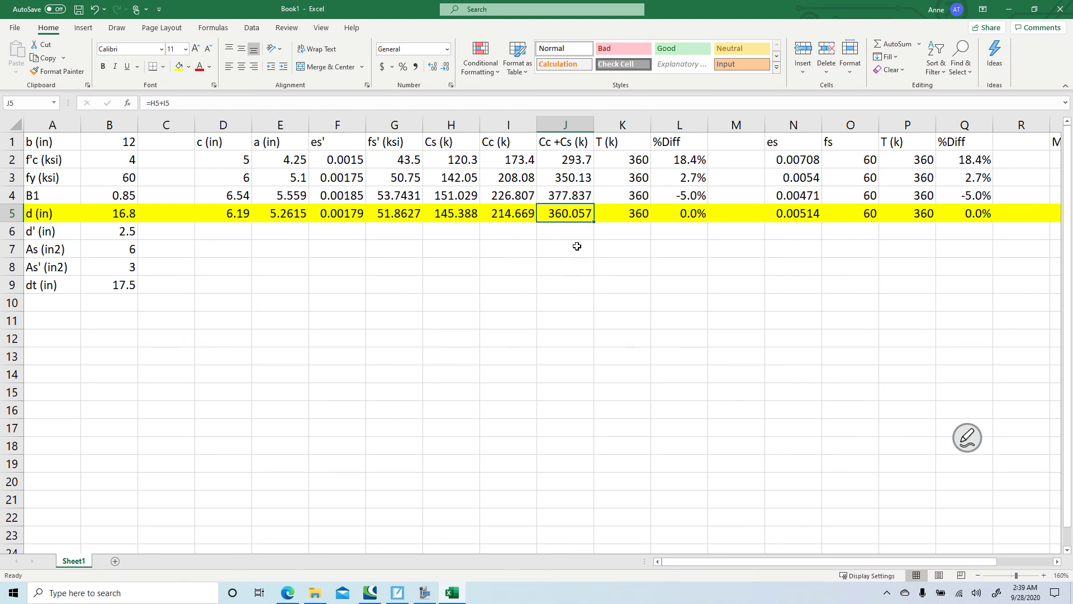
click(621, 214)
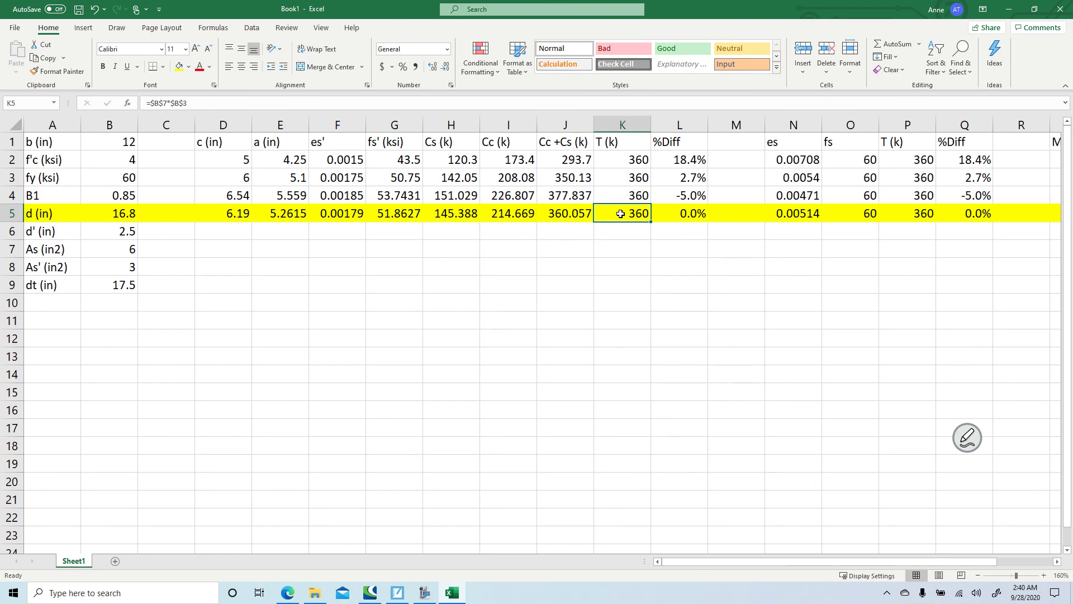
drag(574, 214, 613, 213)
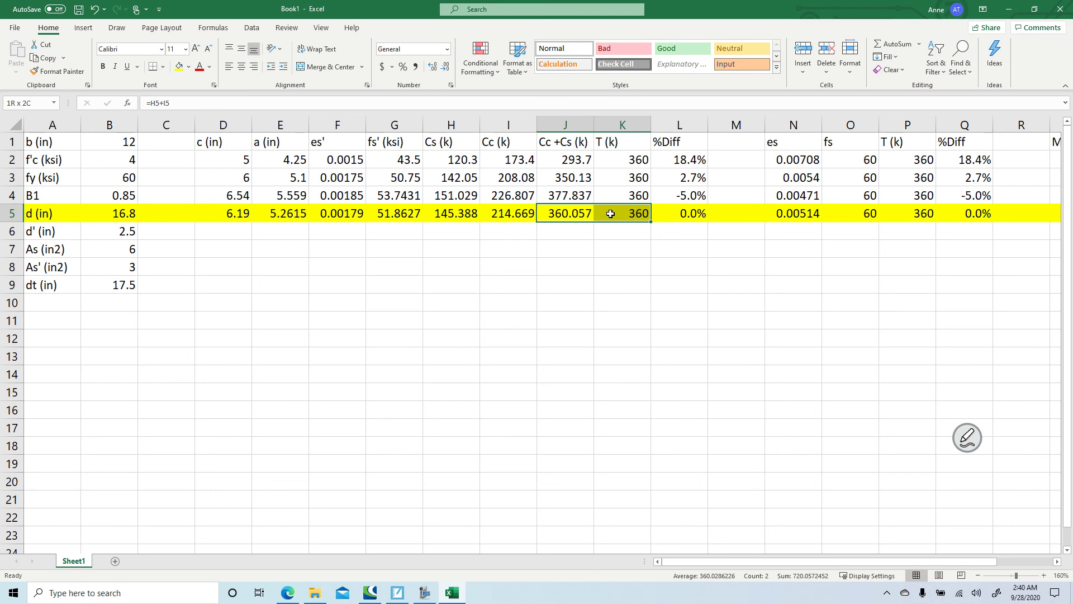
drag(610, 213, 611, 213)
Examine the tension steel strain es in N5 and the steel stress fs in O5.
drag(799, 562, 852, 564)
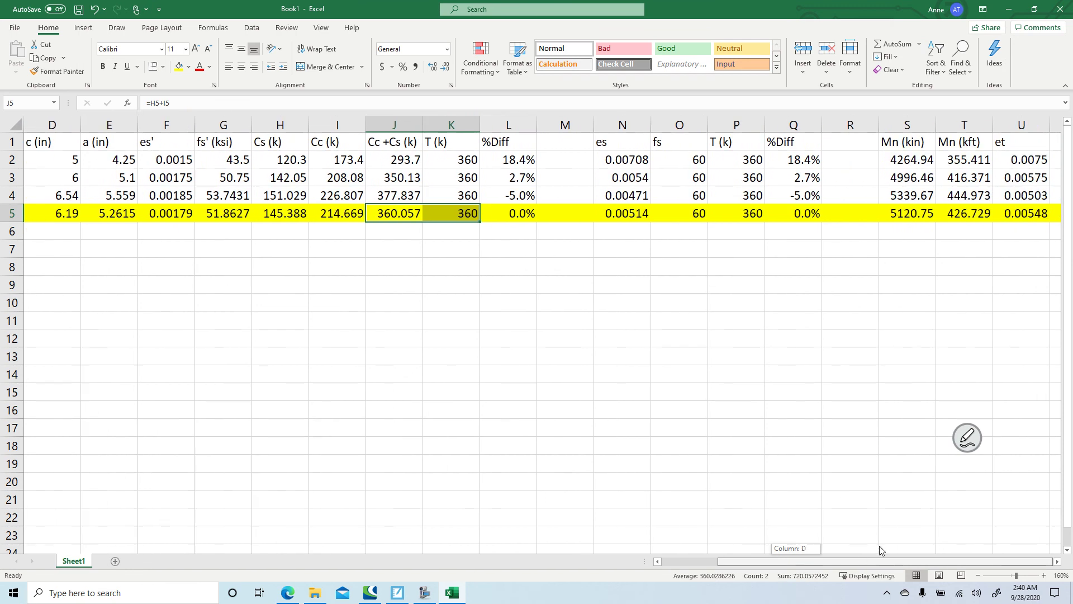
click(639, 215)
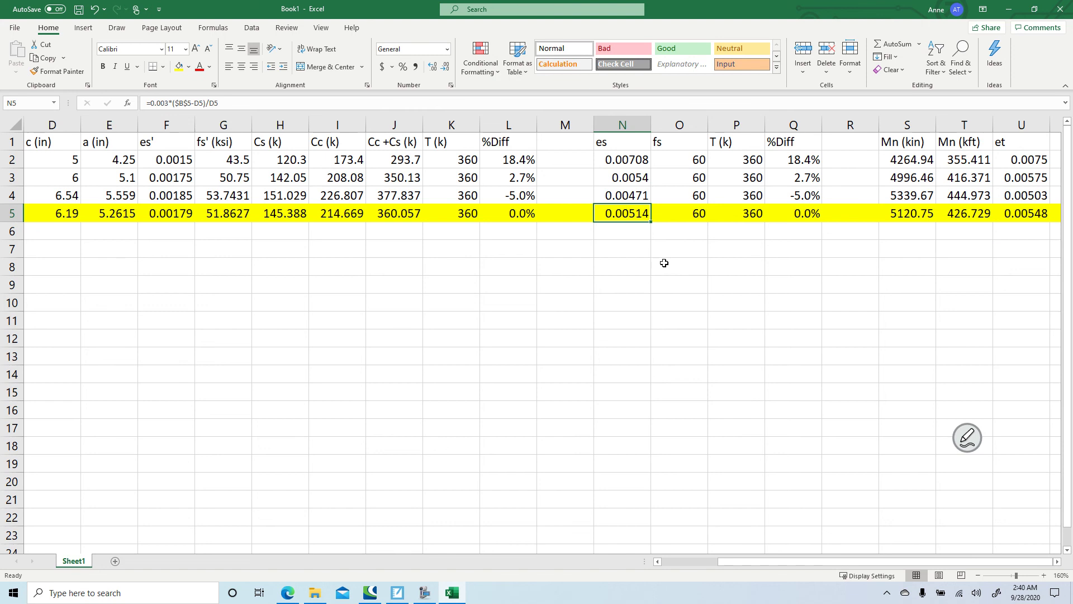
click(700, 215)
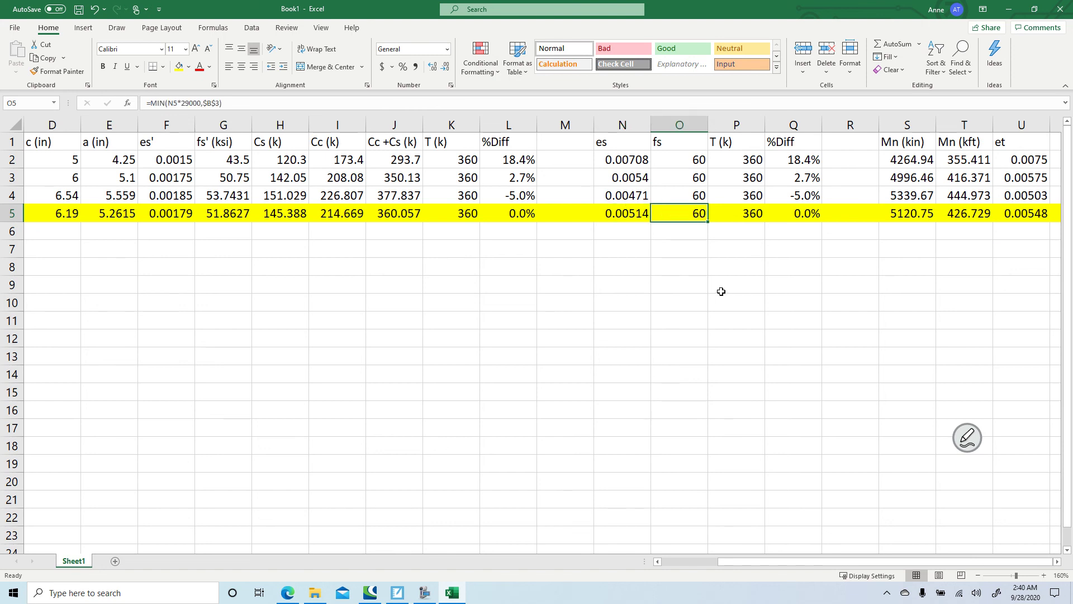
click(628, 212)
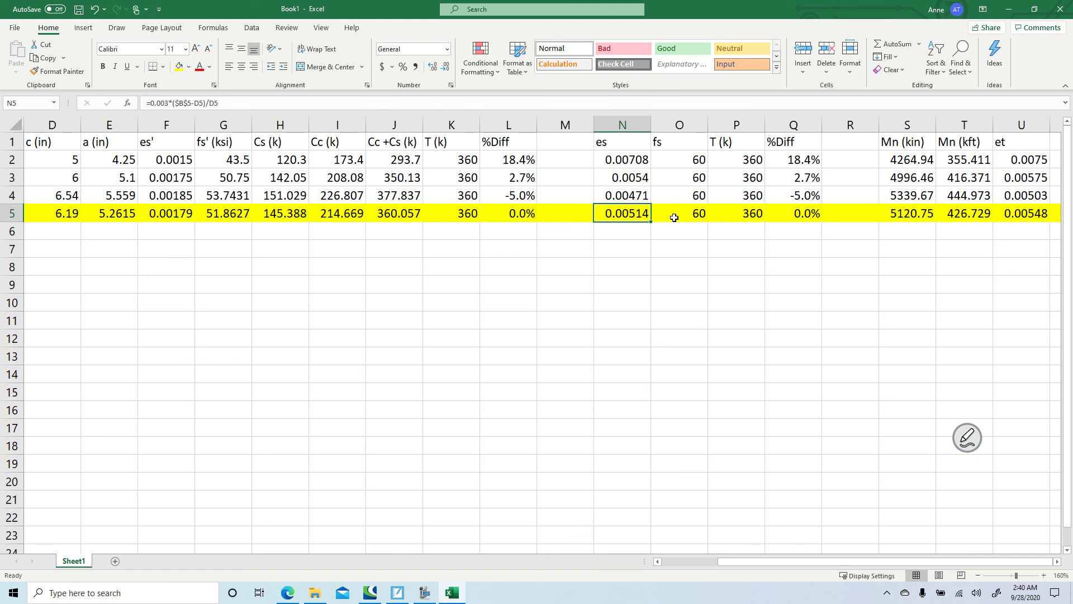
Review the tension force T in K1 through K5, the steel strain es in N5 and the et formula in U5.
drag(450, 142, 457, 220)
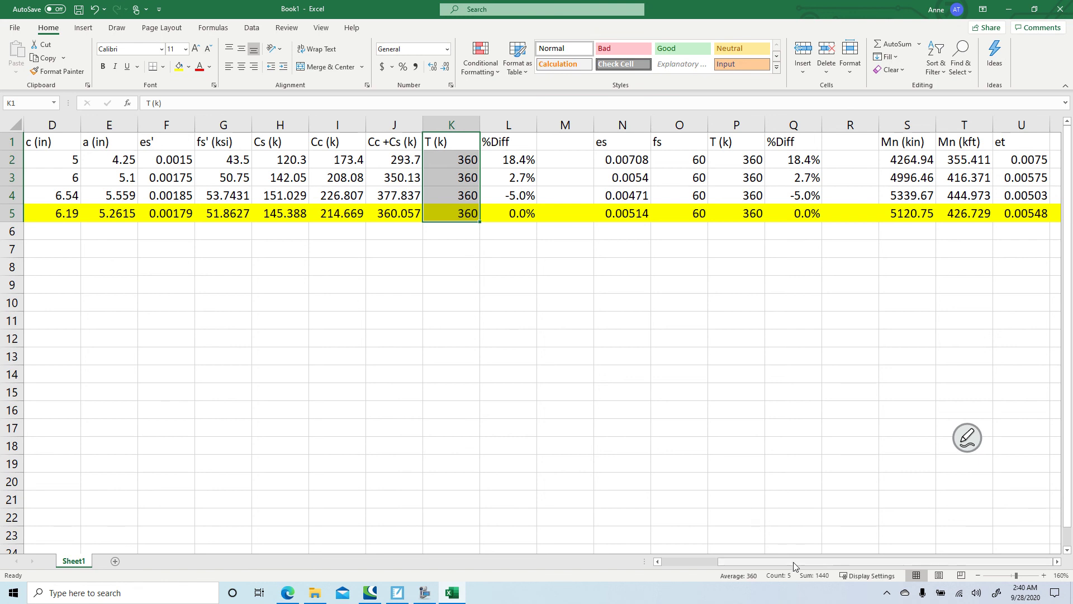
drag(793, 562, 876, 540)
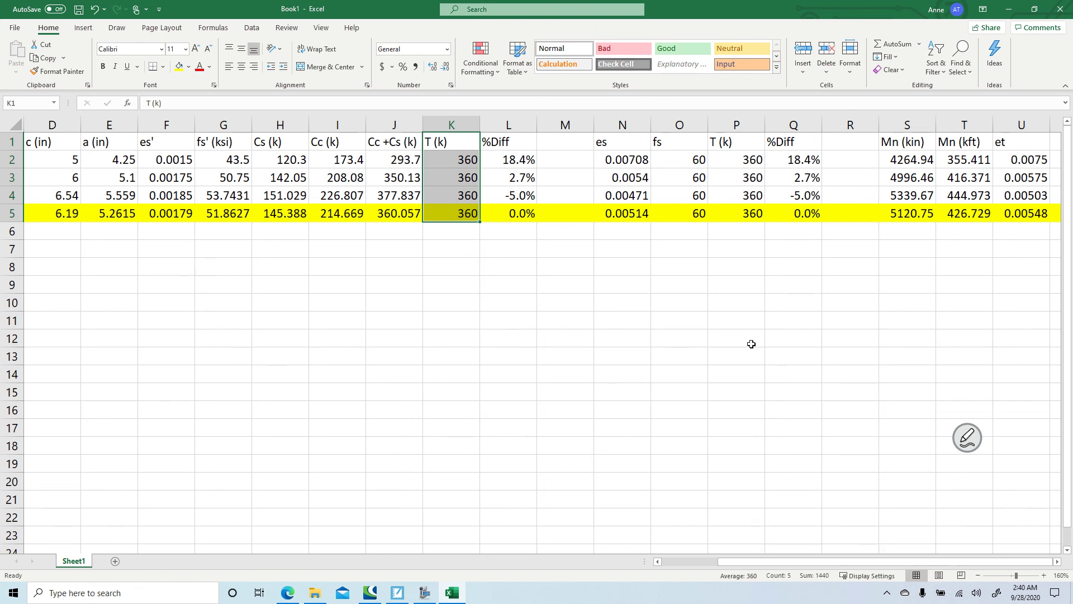
click(628, 215)
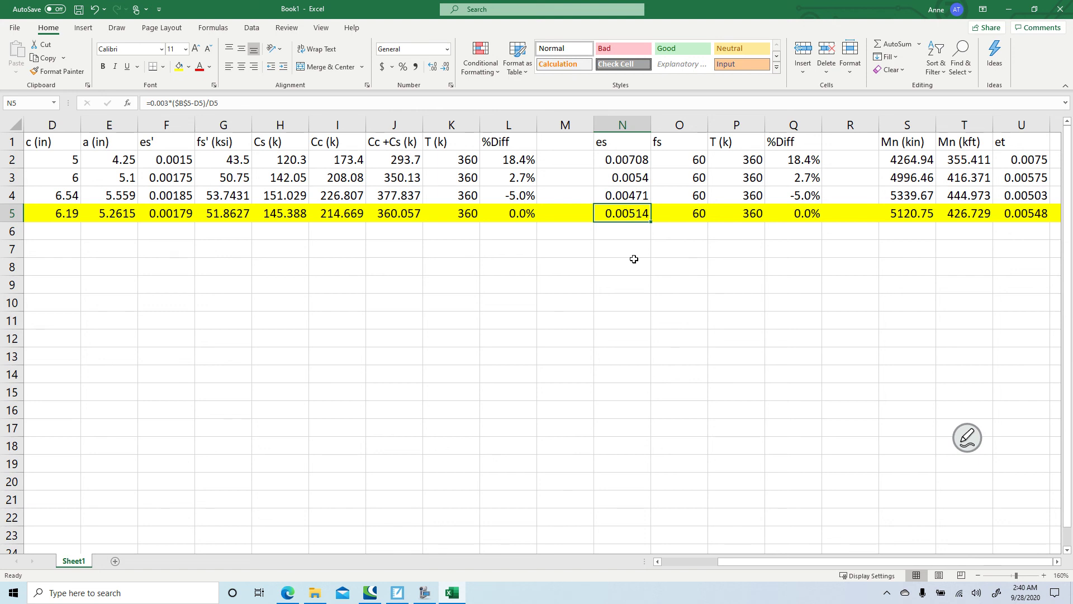
click(1034, 216)
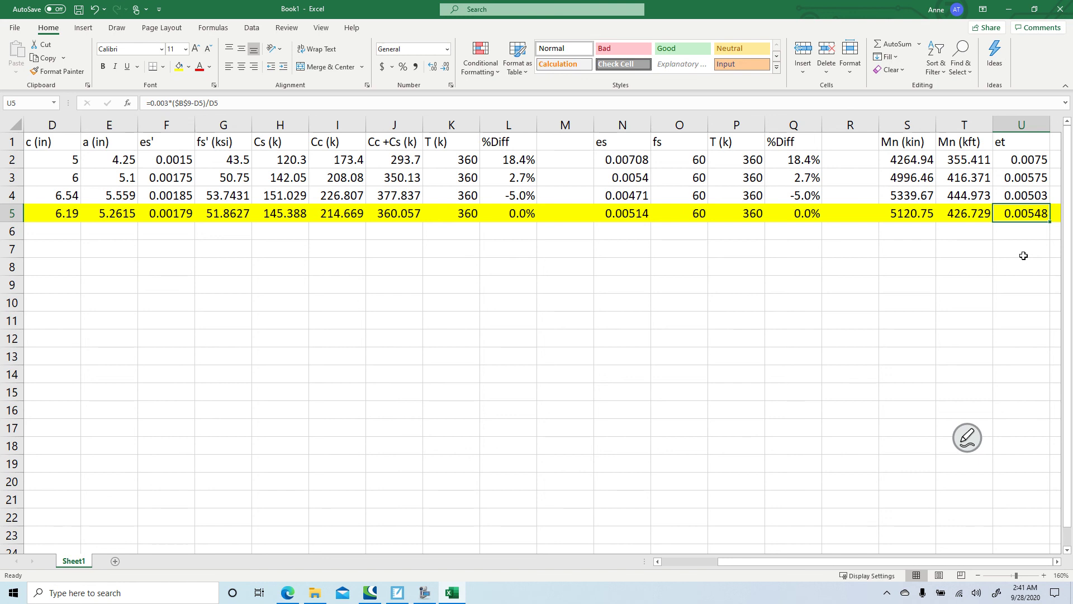
Switch to the SMART Notebook lecture notes and handwrite "= 0.00548" in blue beside the εt equation.
click(397, 594)
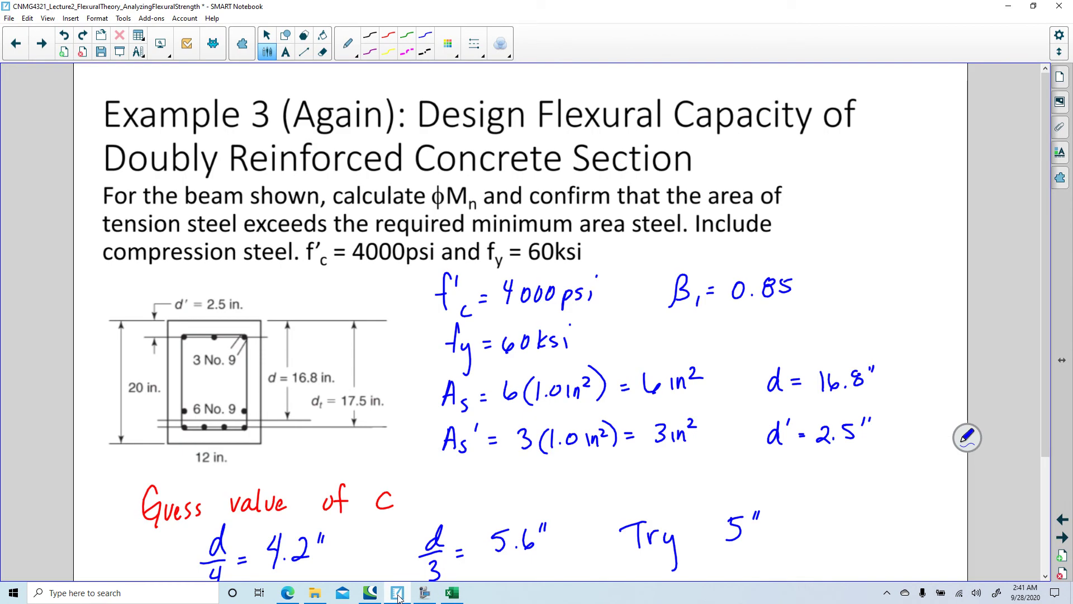
click(1063, 541)
click(1062, 541)
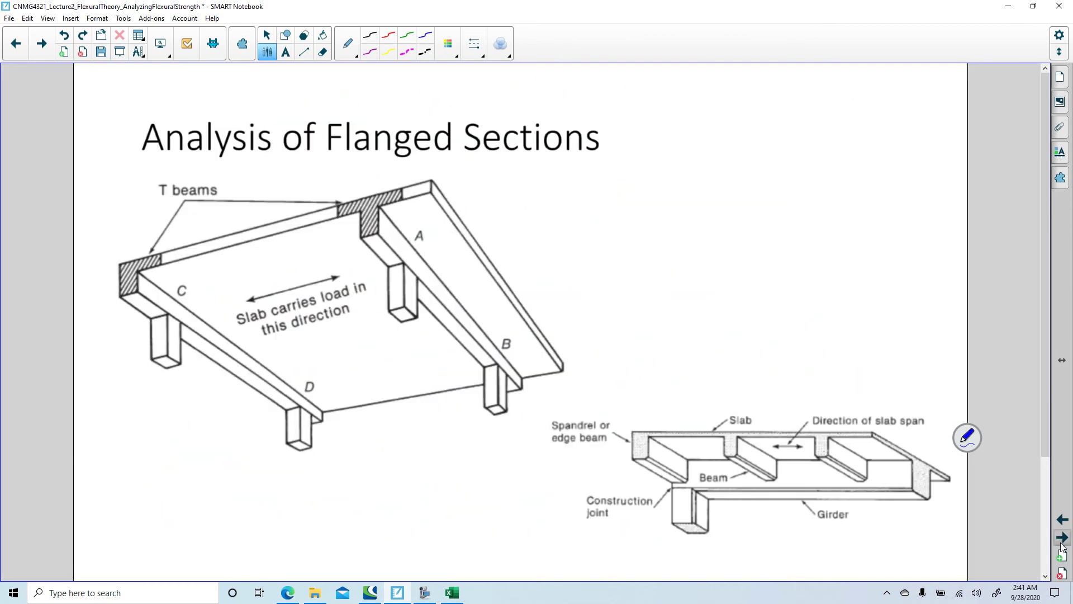
click(1058, 521)
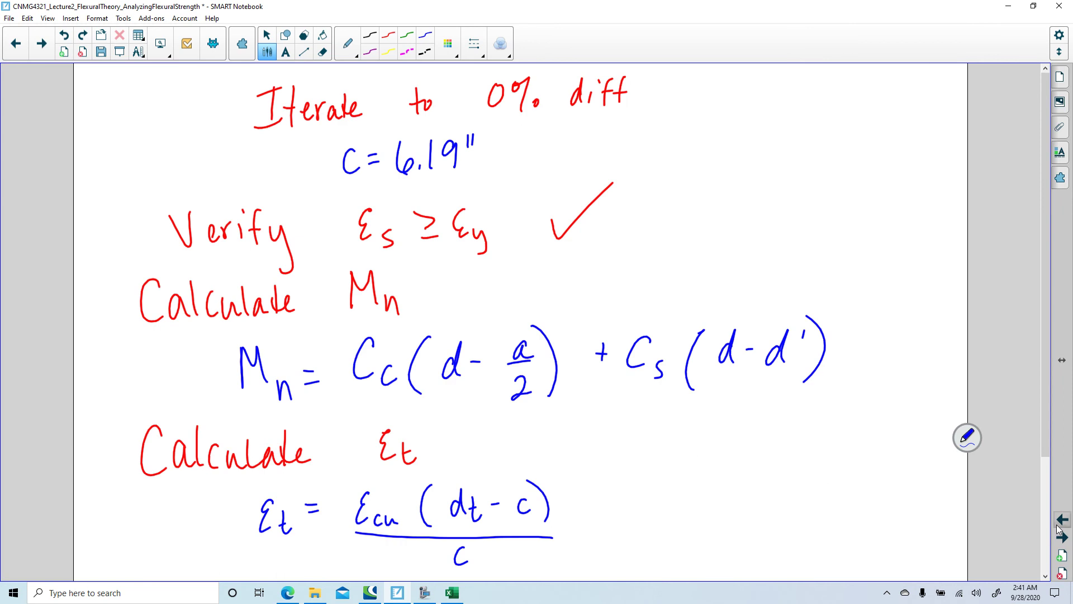
scroll(559, 313, down, 3)
scroll(559, 313, up, 3)
scroll(559, 313, down, 3)
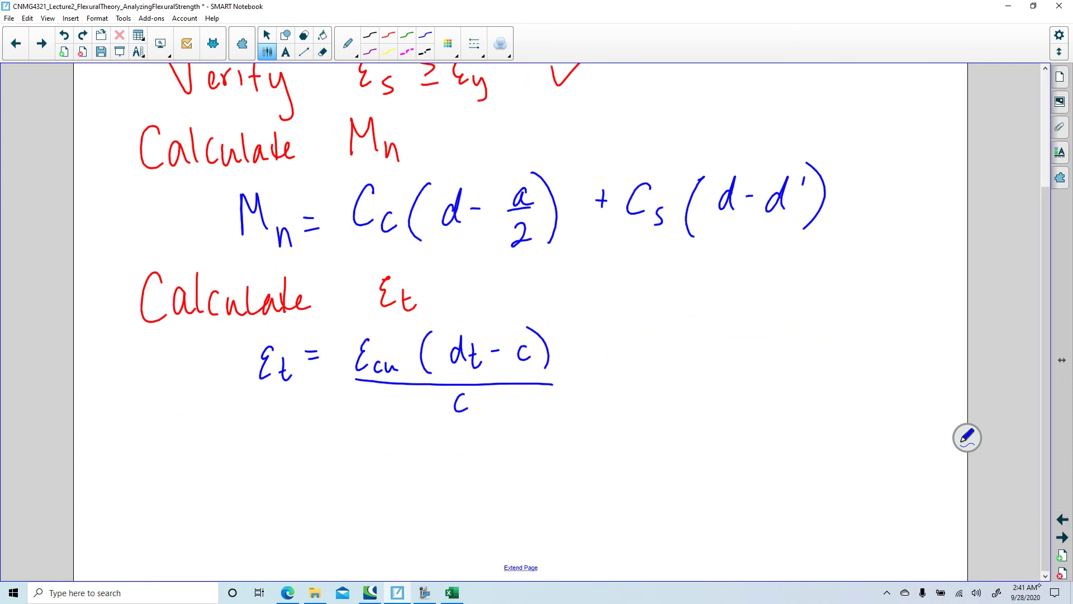
drag(585, 369, 605, 368)
mouse_move(593, 377)
mouse_down()
mouse_move(635, 361)
mouse_move(673, 374)
mouse_move(682, 362)
mouse_up()
click(659, 379)
drag(706, 362, 720, 378)
drag(724, 361, 753, 364)
mouse_move(752, 354)
mouse_down()
mouse_move(750, 378)
mouse_move(777, 356)
mouse_up()
Switch to the ACI 318-19 PDF in the browser and find Table 21.2.2 on strength reduction factors.
click(287, 595)
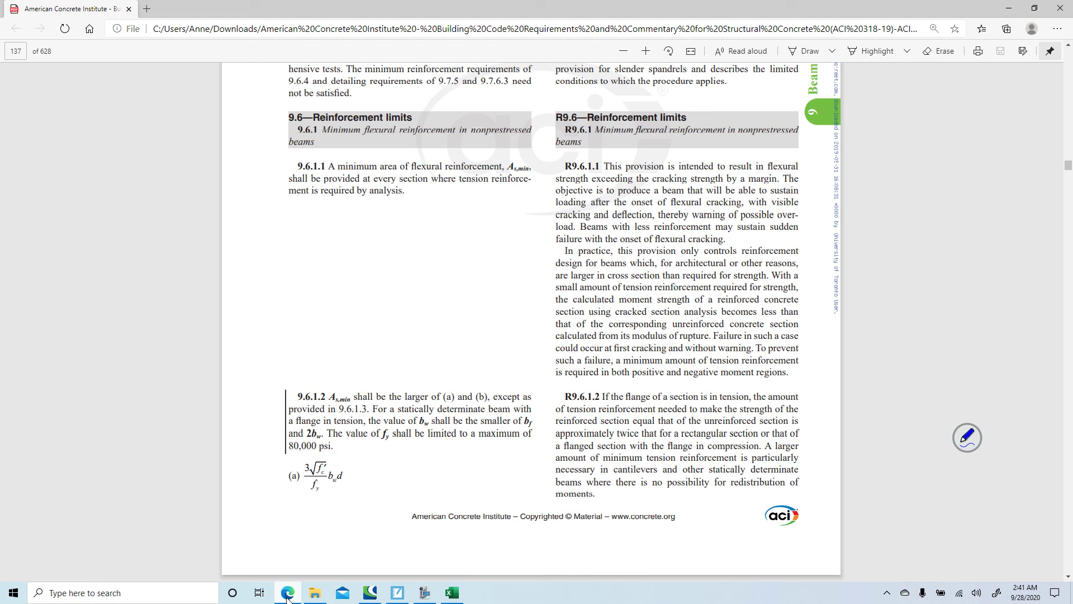
scroll(531, 322, down, 20)
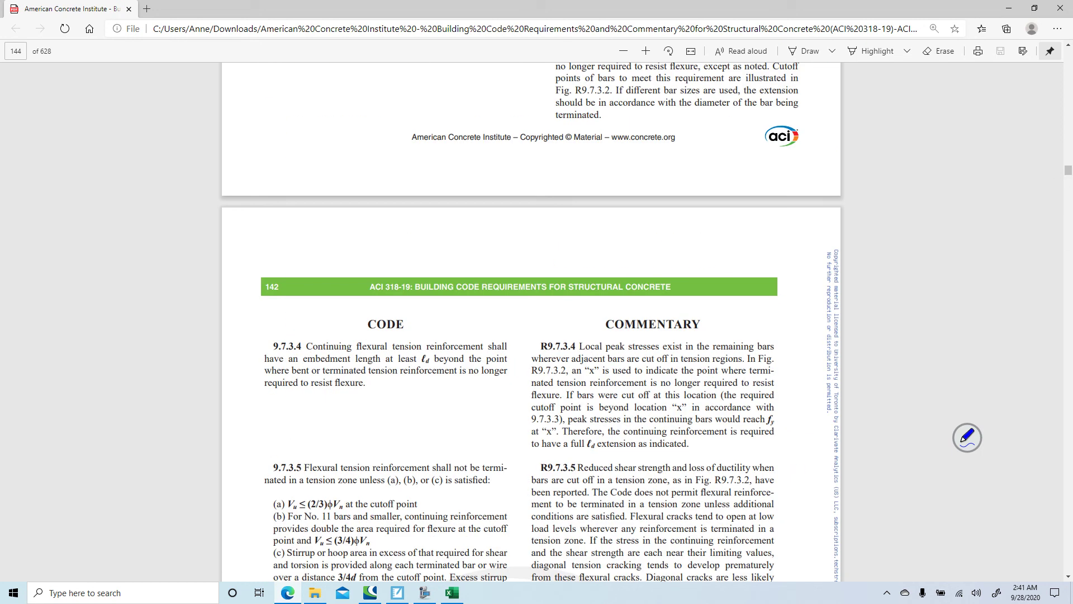
drag(1068, 171, 1068, 378)
scroll(532, 321, up, 10)
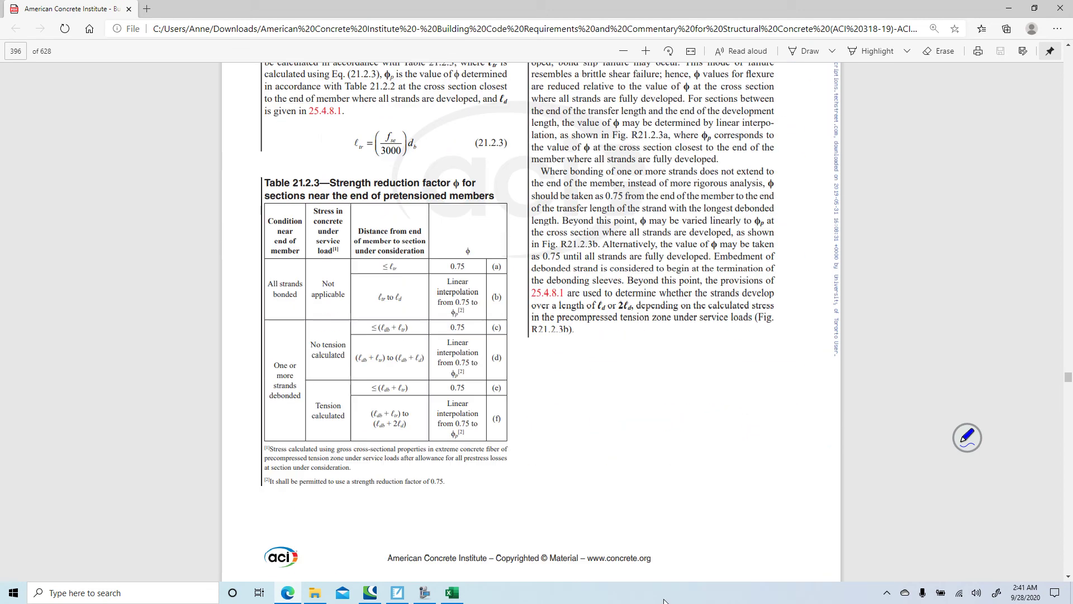
scroll(531, 321, up, 10)
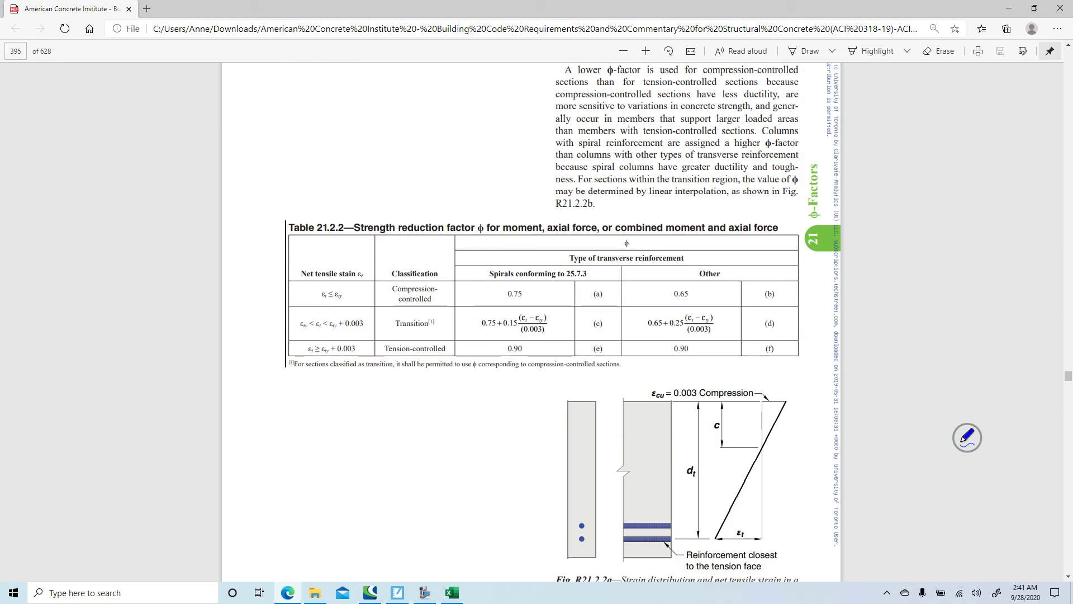
scroll(533, 356, up, 3)
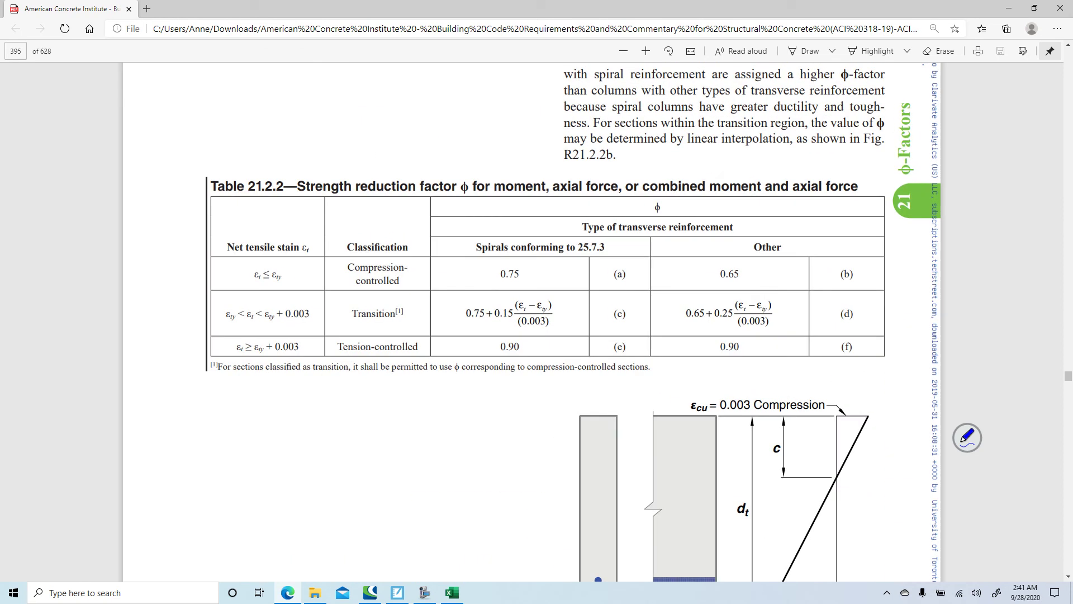
Highlight the εt ≥ εty + 0.003 condition and its 0.90 factor under Other in magenta in Table 21.2.2.
click(967, 438)
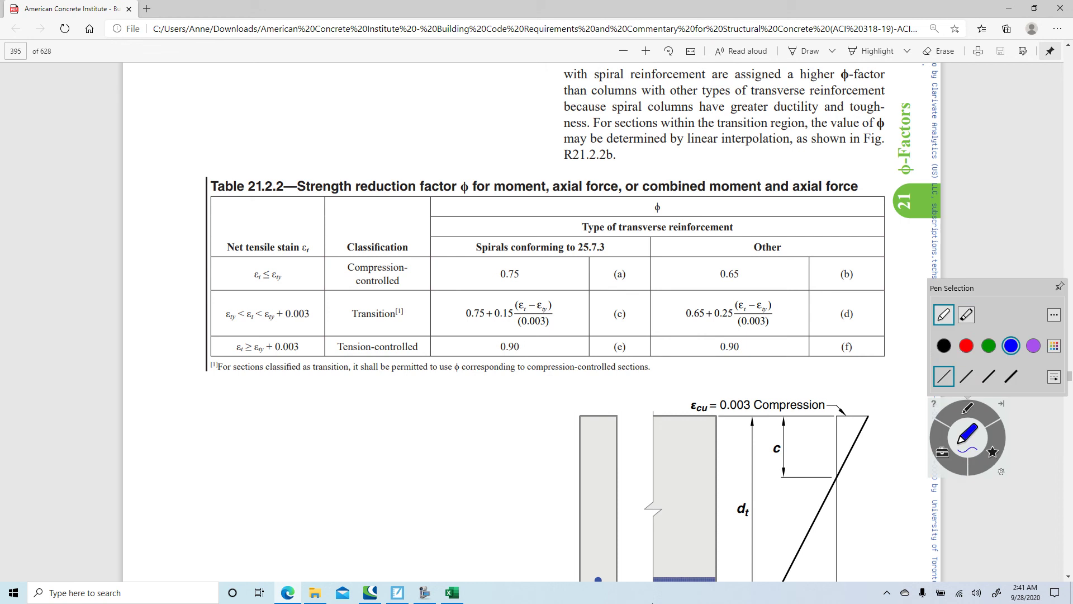
click(967, 315)
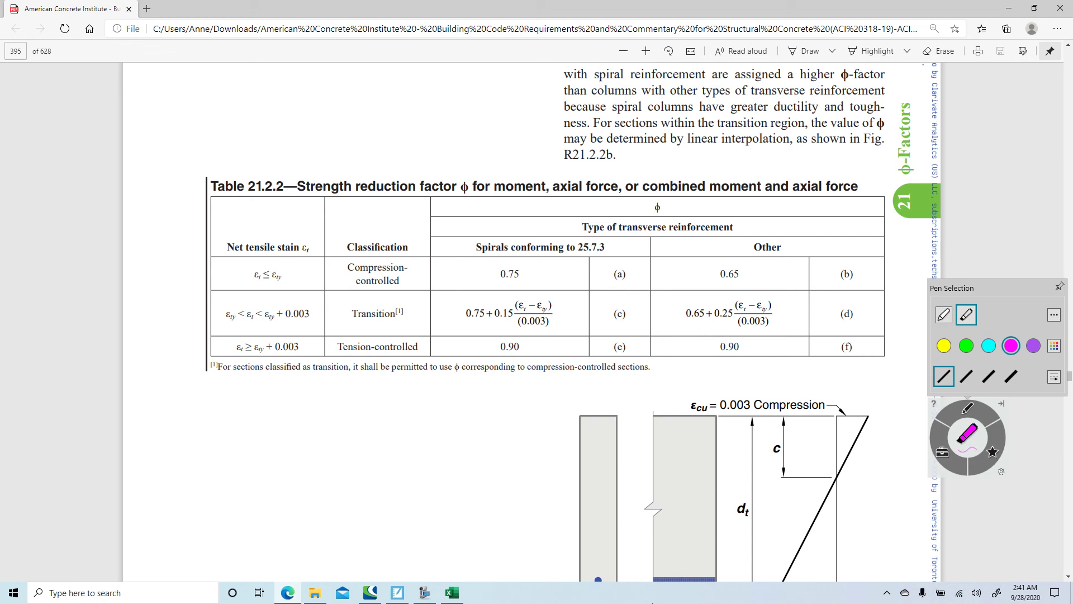
mouse_move(226, 349)
mouse_down()
mouse_move(301, 344)
mouse_move(258, 347)
mouse_up()
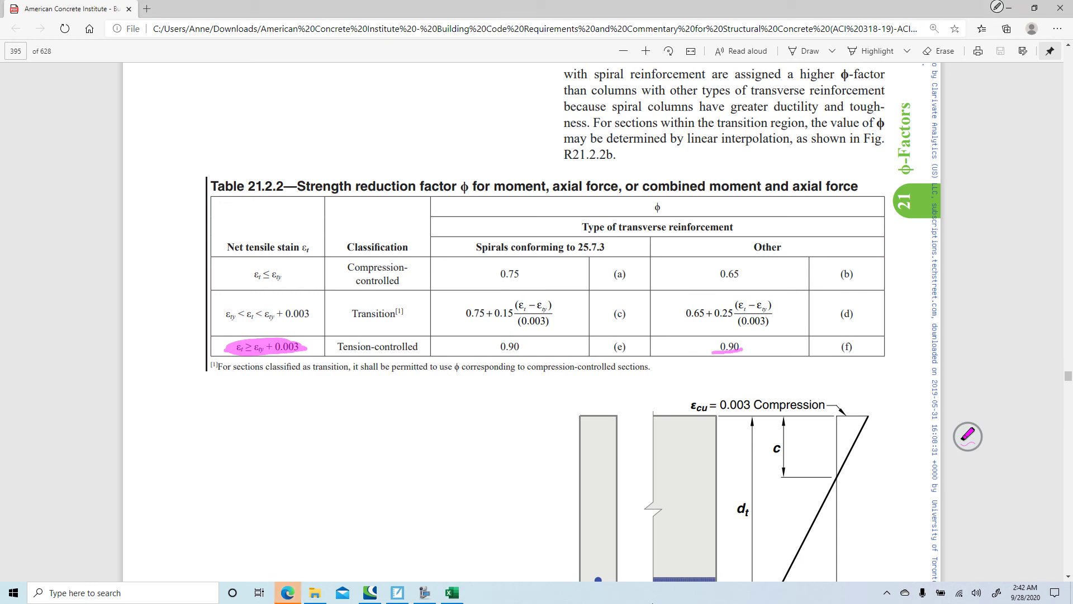
mouse_move(714, 347)
mouse_down()
mouse_move(747, 345)
mouse_move(709, 343)
mouse_up()
Return to the SMART Notebook notes and handwrite "∴ φ = 0.9" in blue below the εt result.
click(398, 592)
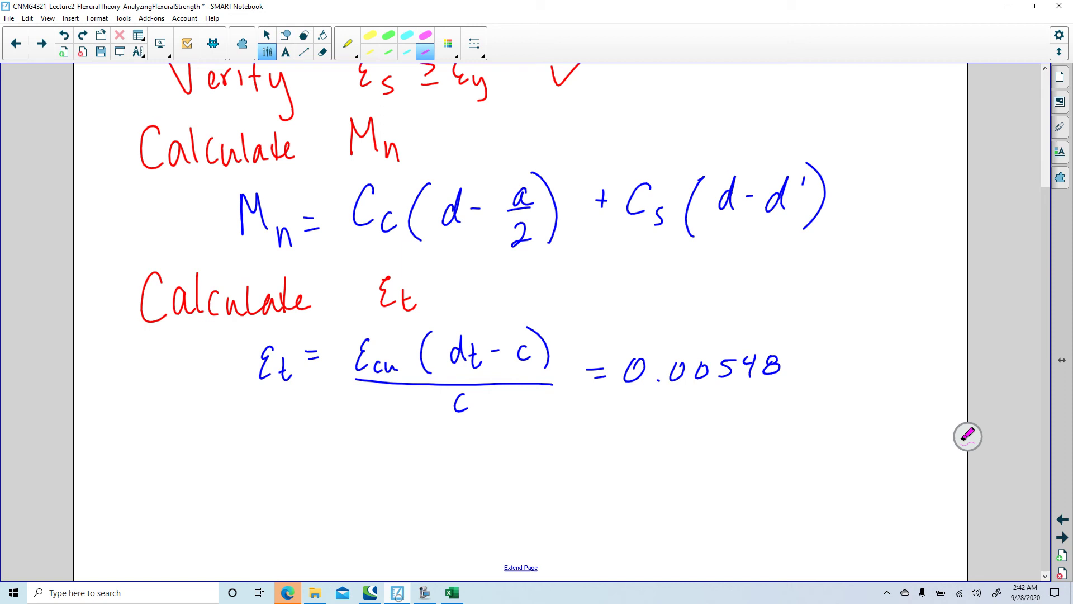
click(968, 436)
click(944, 314)
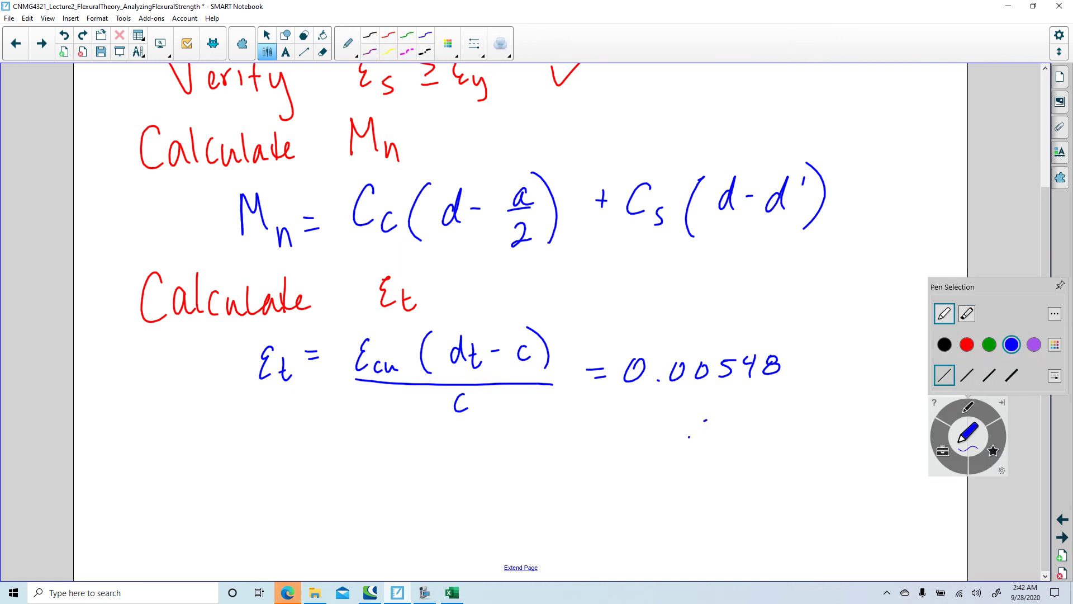
click(714, 441)
mouse_move(753, 419)
mouse_down()
mouse_move(744, 435)
mouse_move(755, 420)
mouse_up()
drag(768, 396, 745, 477)
drag(779, 430, 793, 427)
mouse_move(780, 440)
mouse_down()
mouse_move(811, 427)
mouse_move(861, 431)
mouse_move(848, 456)
mouse_up()
click(828, 452)
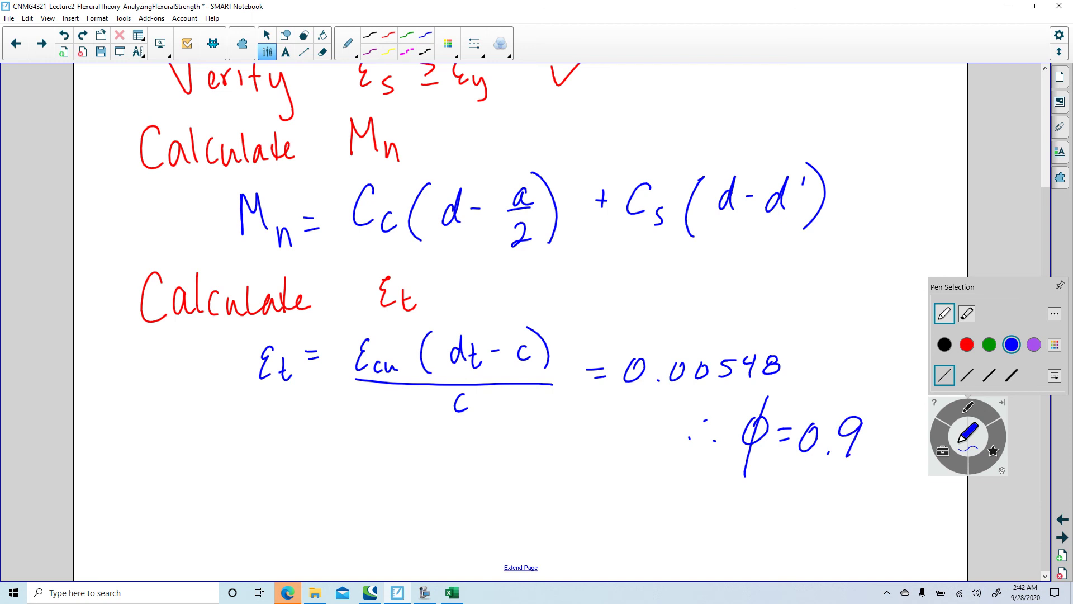
Handwrite the heading "Calculate φMn" in red below the εt calculation.
click(967, 344)
mouse_move(167, 455)
mouse_down()
mouse_move(169, 501)
mouse_move(200, 502)
mouse_up()
drag(208, 453, 205, 494)
mouse_move(224, 474)
mouse_down()
mouse_move(223, 496)
mouse_move(255, 497)
mouse_up()
drag(264, 453, 268, 494)
mouse_move(281, 475)
mouse_down()
mouse_move(281, 494)
mouse_move(294, 493)
mouse_up()
mouse_move(283, 474)
mouse_down()
mouse_move(302, 473)
mouse_move(322, 489)
mouse_up()
mouse_move(376, 466)
mouse_down()
mouse_move(368, 509)
mouse_move(428, 467)
mouse_move(434, 495)
mouse_up()
mouse_move(437, 512)
mouse_down()
mouse_move(447, 495)
mouse_move(450, 514)
mouse_up()
Handwrite "φMn = 0.9 (427 kft) =" in blue under the Calculate φMn heading, taking Mn from the spreadsheet.
click(1012, 344)
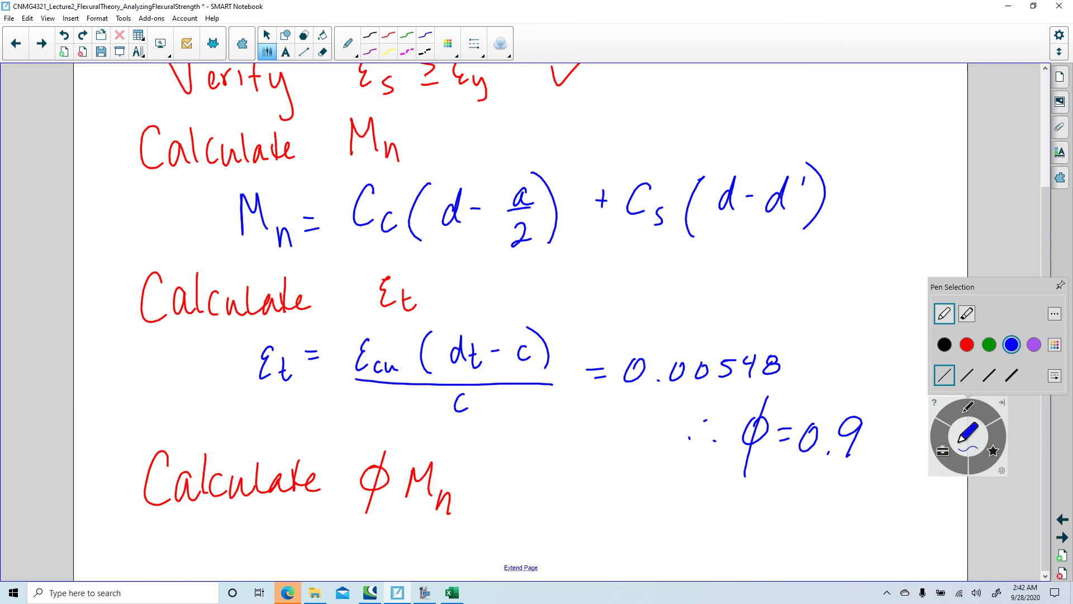
mouse_move(314, 524)
mouse_down()
mouse_move(304, 563)
mouse_move(347, 528)
mouse_move(352, 547)
mouse_up()
mouse_move(358, 555)
mouse_down()
mouse_move(417, 535)
mouse_move(447, 552)
mouse_up()
click(432, 551)
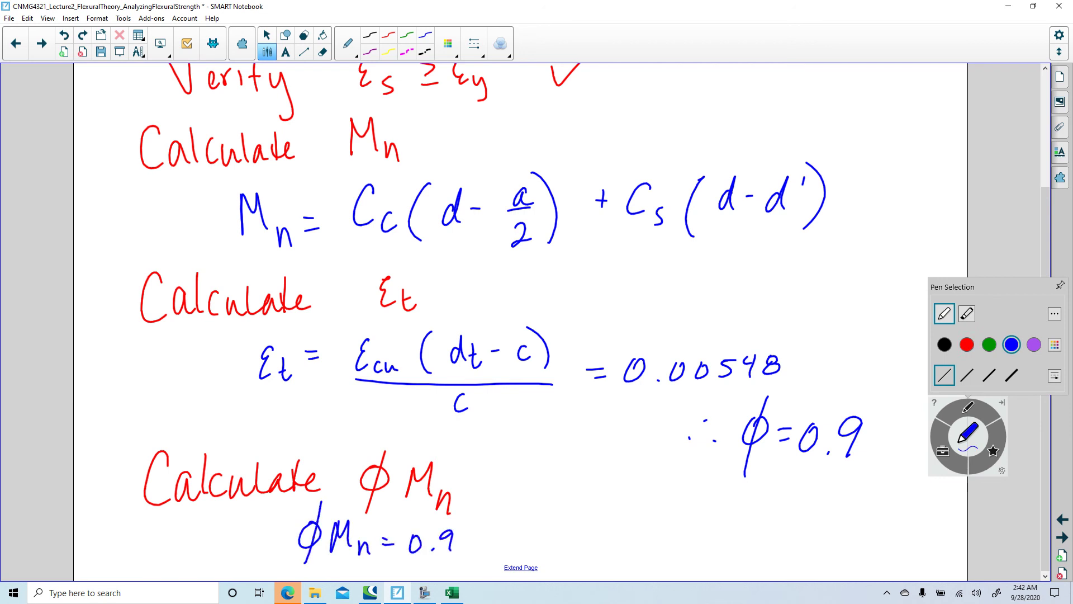
drag(482, 521, 476, 556)
key(alt+Tab)
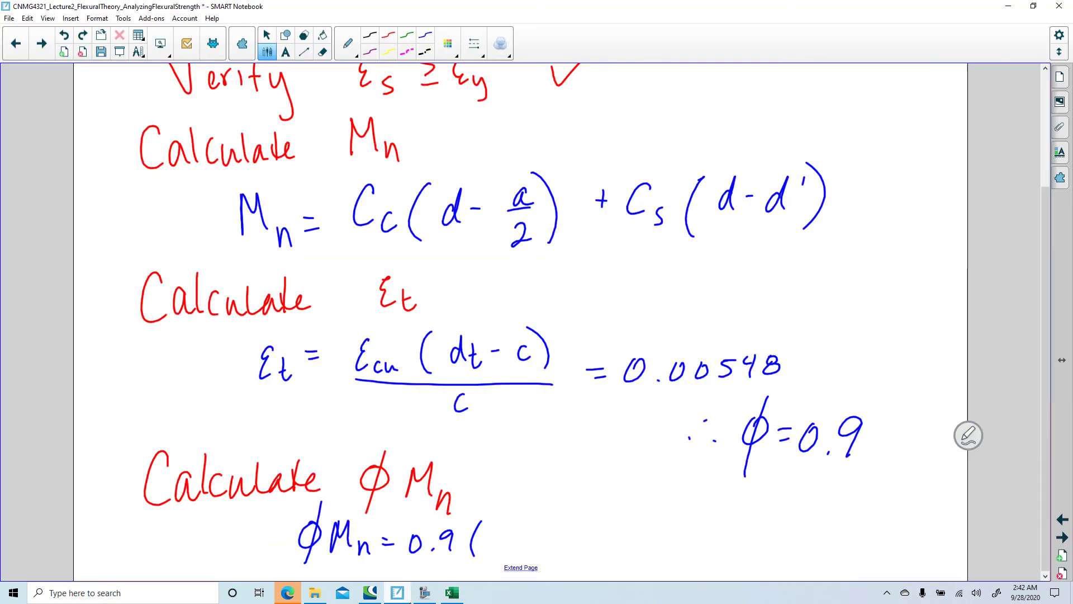
drag(489, 529, 495, 552)
mouse_move(504, 531)
mouse_down()
mouse_move(517, 549)
mouse_move(547, 547)
mouse_up()
drag(557, 532, 560, 548)
mouse_move(576, 527)
mouse_down()
mouse_move(566, 551)
mouse_move(575, 539)
mouse_up()
drag(585, 530, 583, 551)
mouse_move(577, 540)
mouse_down()
mouse_move(594, 536)
mouse_move(598, 563)
mouse_move(637, 540)
mouse_up()
drag(625, 547, 636, 545)
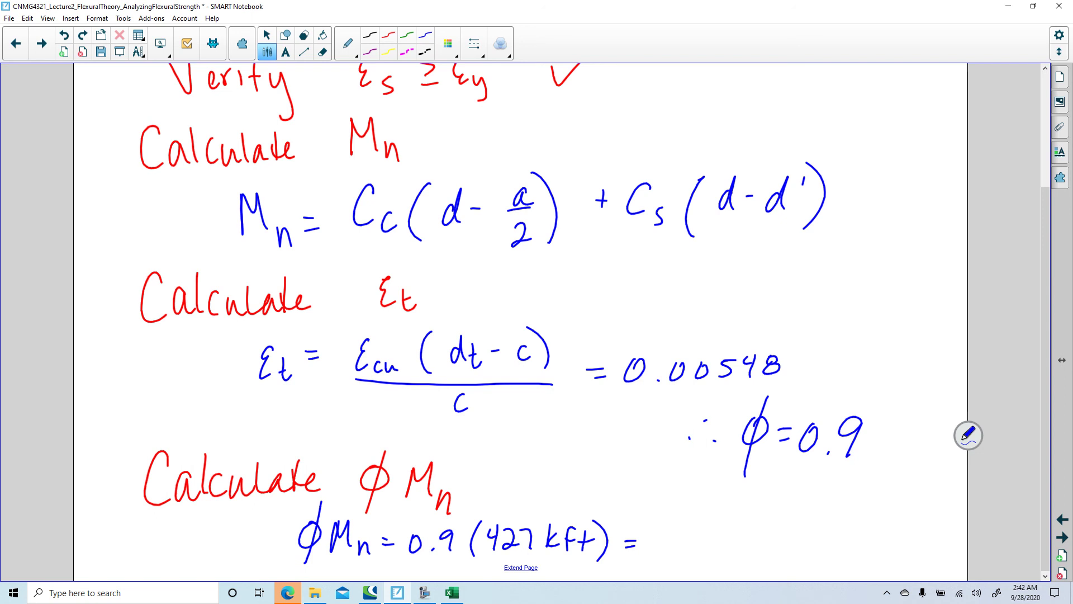
Complete the φMn equation by handwriting the result "384 kft" after the equals sign.
drag(662, 531, 662, 560)
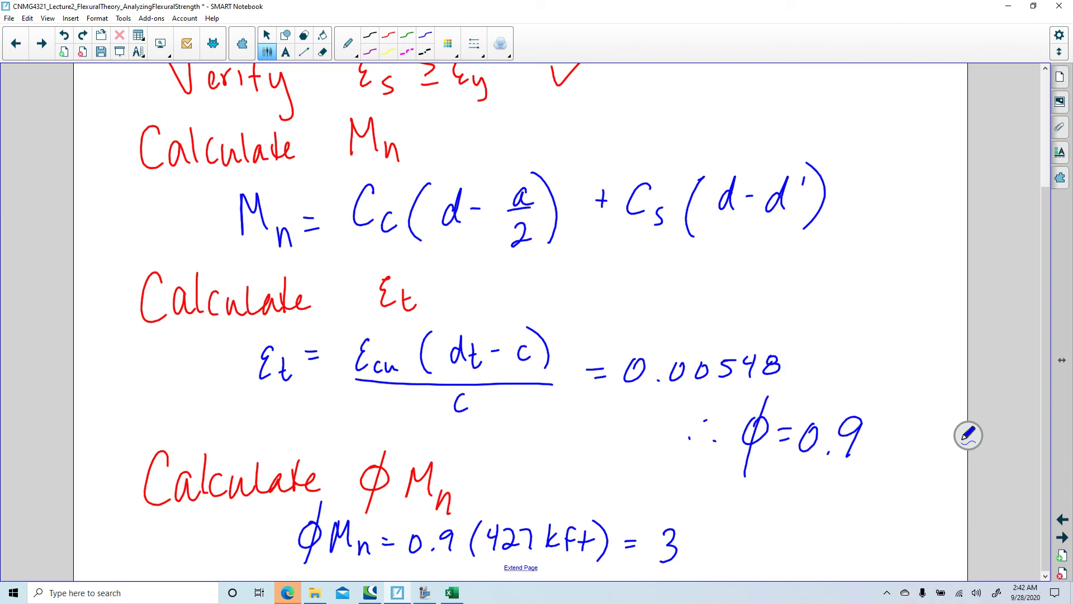
mouse_move(705, 524)
mouse_down()
mouse_move(700, 553)
mouse_move(705, 538)
mouse_move(688, 555)
mouse_move(651, 545)
mouse_move(661, 559)
mouse_move(713, 547)
mouse_up()
click(267, 51)
mouse_move(714, 526)
mouse_down()
mouse_move(711, 560)
mouse_move(754, 545)
mouse_move(737, 559)
mouse_up()
click(727, 557)
mouse_move(771, 533)
mouse_down()
mouse_move(775, 557)
mouse_move(767, 539)
mouse_move(744, 557)
mouse_move(770, 561)
mouse_move(781, 547)
mouse_up()
mouse_move(787, 534)
mouse_down()
mouse_move(786, 558)
mouse_move(797, 547)
mouse_move(756, 542)
mouse_move(736, 561)
mouse_move(750, 554)
mouse_up()
mouse_move(758, 540)
mouse_down()
mouse_move(758, 561)
mouse_move(765, 533)
mouse_up()
drag(760, 551, 770, 550)
drag(777, 534, 785, 549)
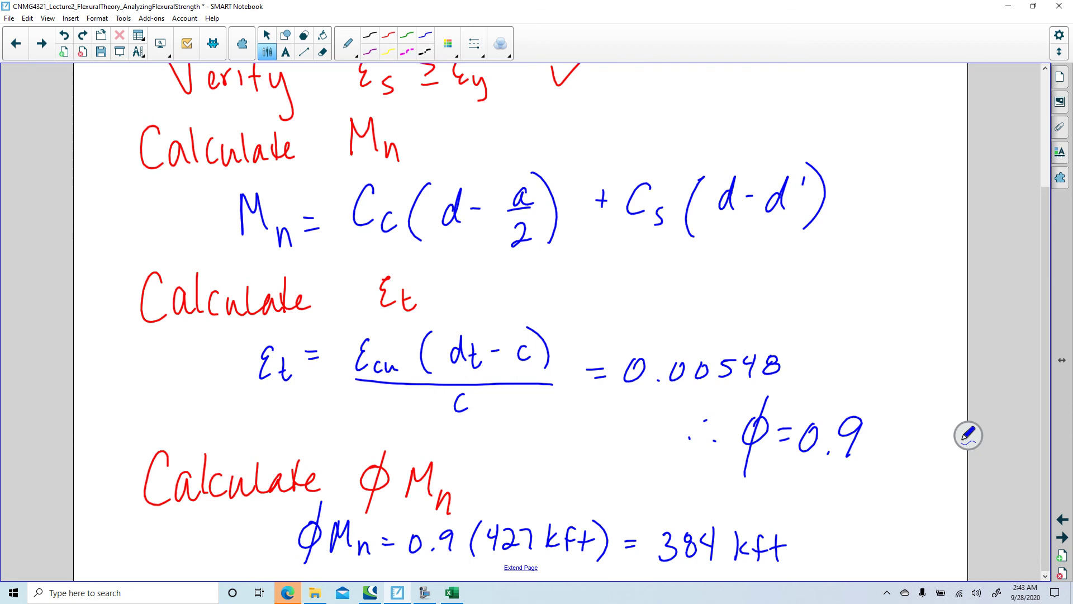
Switch to the Excel workbook and look over the iteration table from the beam inputs in column A across to Mn and et.
key(alt+Tab)
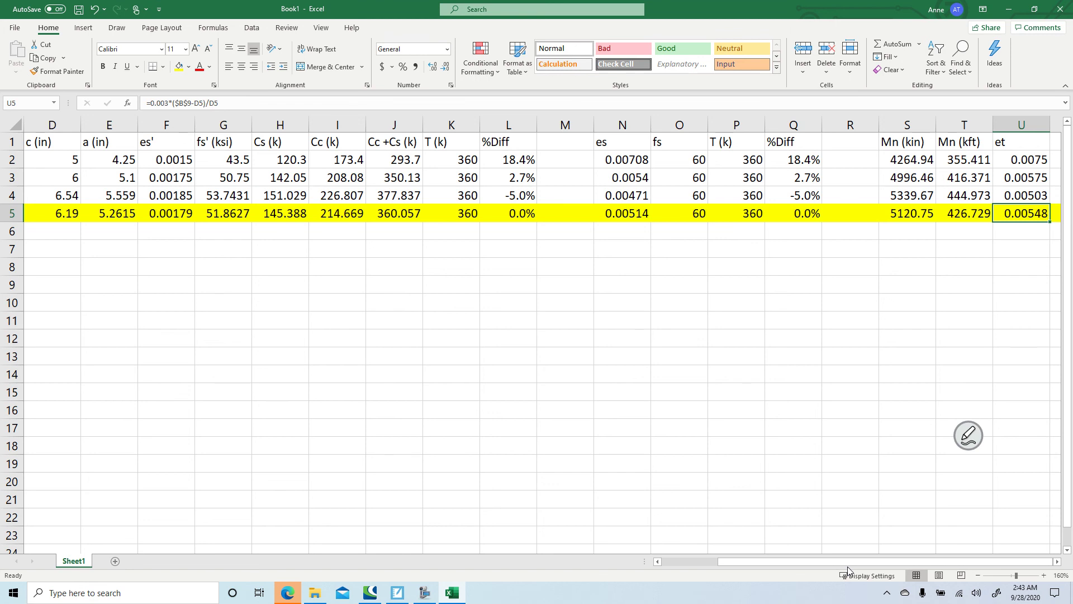
key(Right)
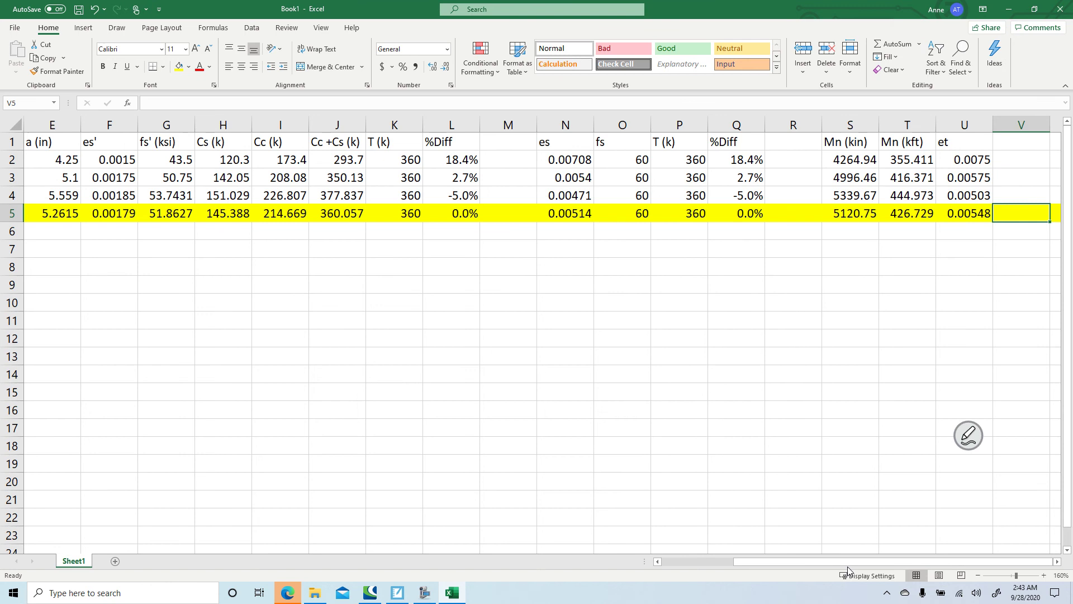
key(Up)
key(Up)
key(Up)
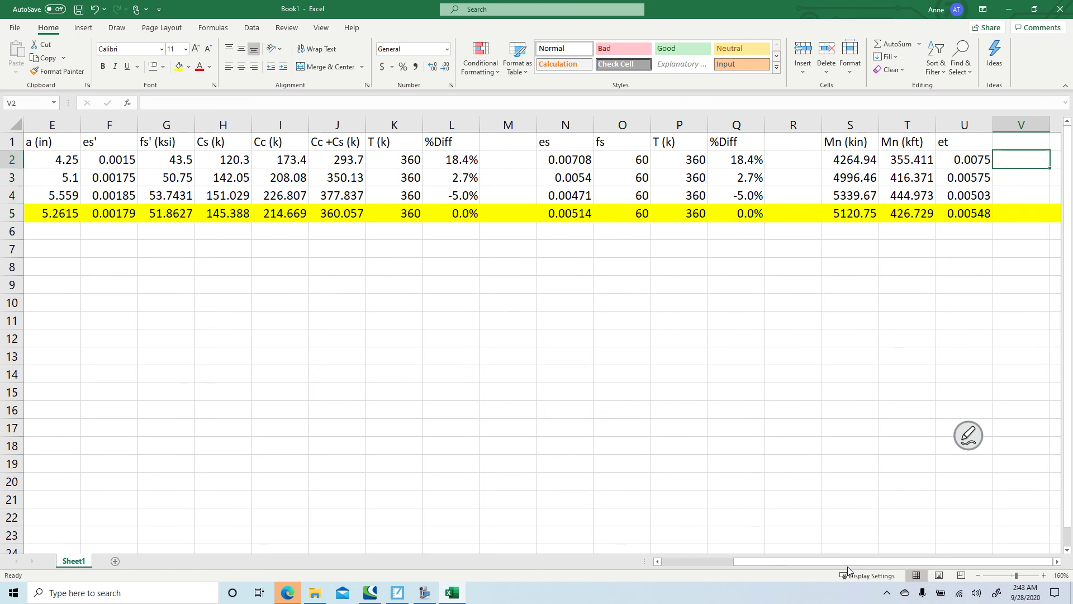
key(Down)
key(Down)
key(Down)
key(Left)
key(Left)
key(Left)
key(Left)
key(Left)
key(Left)
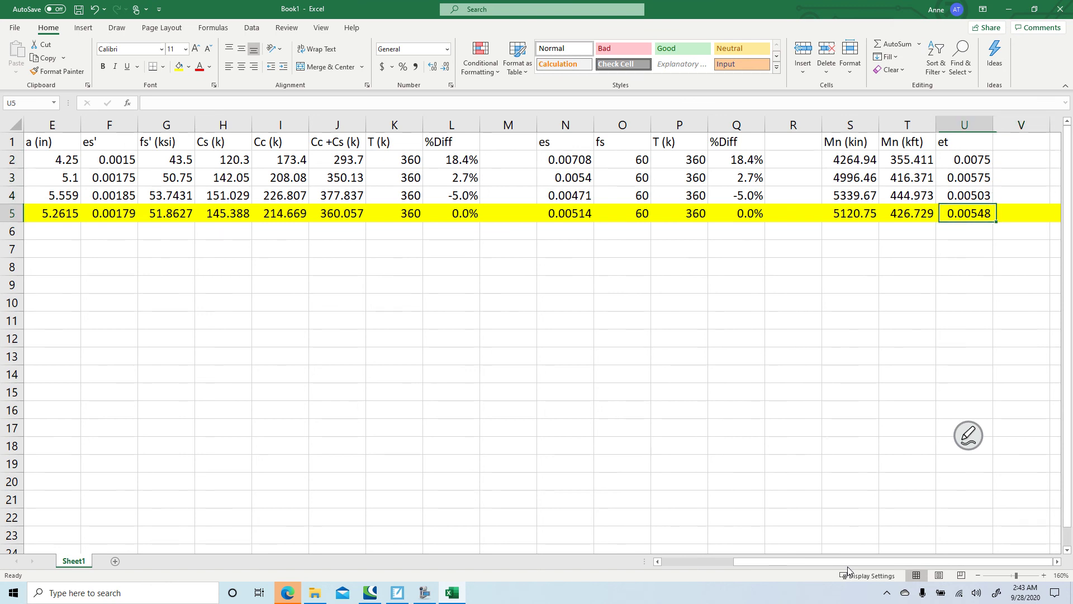
key(Up)
key(Right)
key(Right)
key(Right)
key(Right)
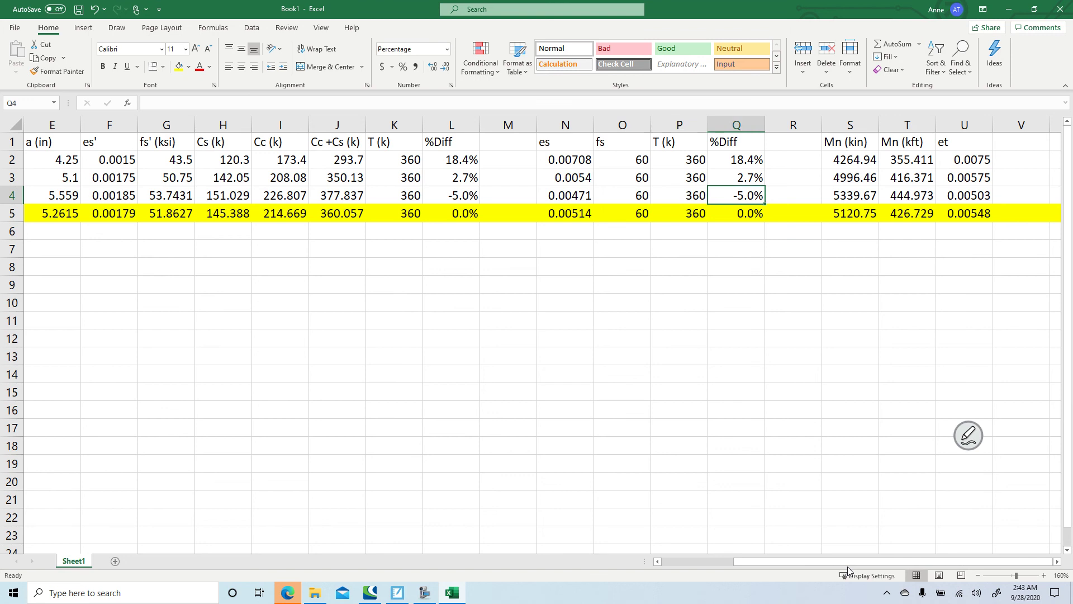
key(Left)
key(Left)
key(Left)
key(Left)
key(Home)
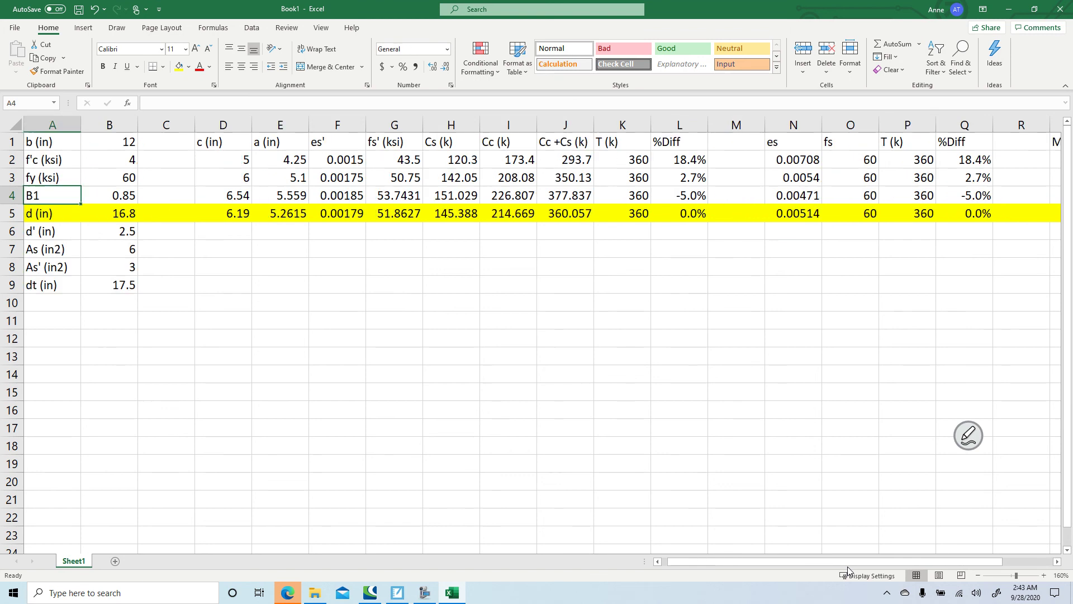
key(Right)
key(Right)
key(Right)
key(Right)
key(Right)
key(Right)
key(Right)
key(Right)
key(Right)
key(Right)
key(Right)
key(Right)
key(Right)
key(Right)
key(Right)
key(Right)
key(Right)
key(Right)
key(Right)
key(Right)
key(Right)
key(Right)
key(Right)
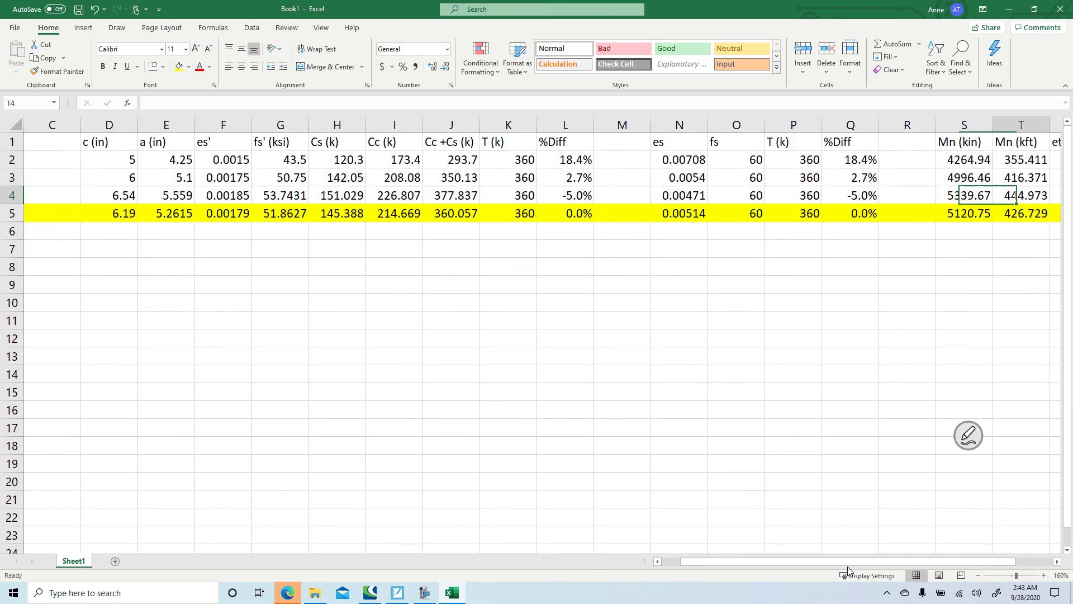
key(Left)
key(Left)
key(Left)
key(Left)
key(Left)
key(Left)
key(Right)
key(Right)
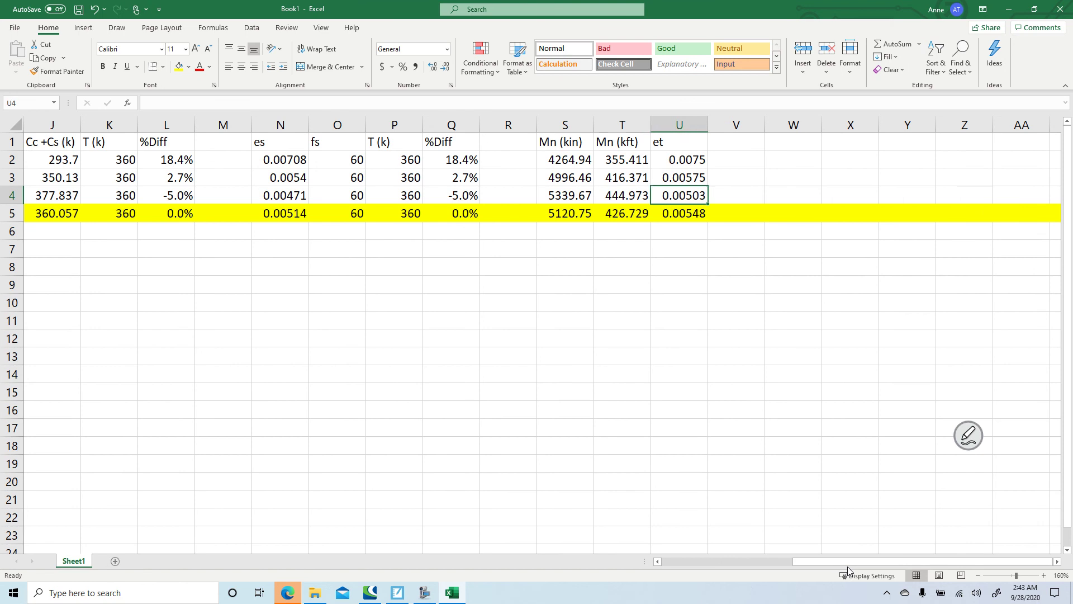
key(Up)
key(Up)
key(Up)
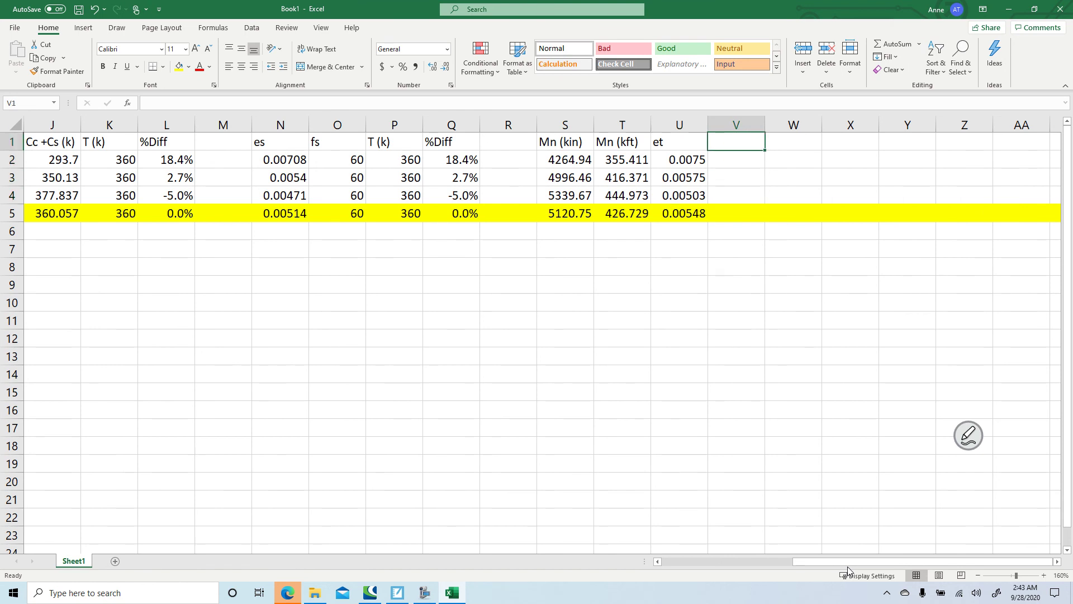
key(Down)
key(Down)
key(Down)
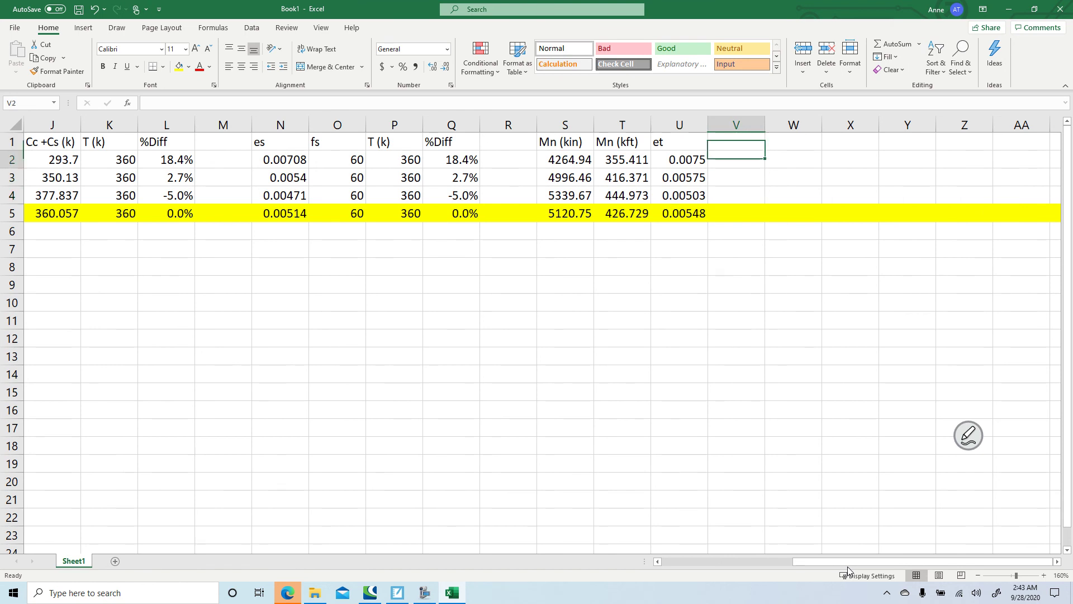
Set the third trial's neutral axis depth c in cell D4 to 5.85 in.
key(Left)
key(Left)
key(Left)
key(Left)
key(Left)
key(Left)
key(Left)
key(Left)
key(Left)
key(Left)
key(Left)
key(Left)
key(Left)
key(Left)
key(Left)
key(Left)
key(Left)
key(Left)
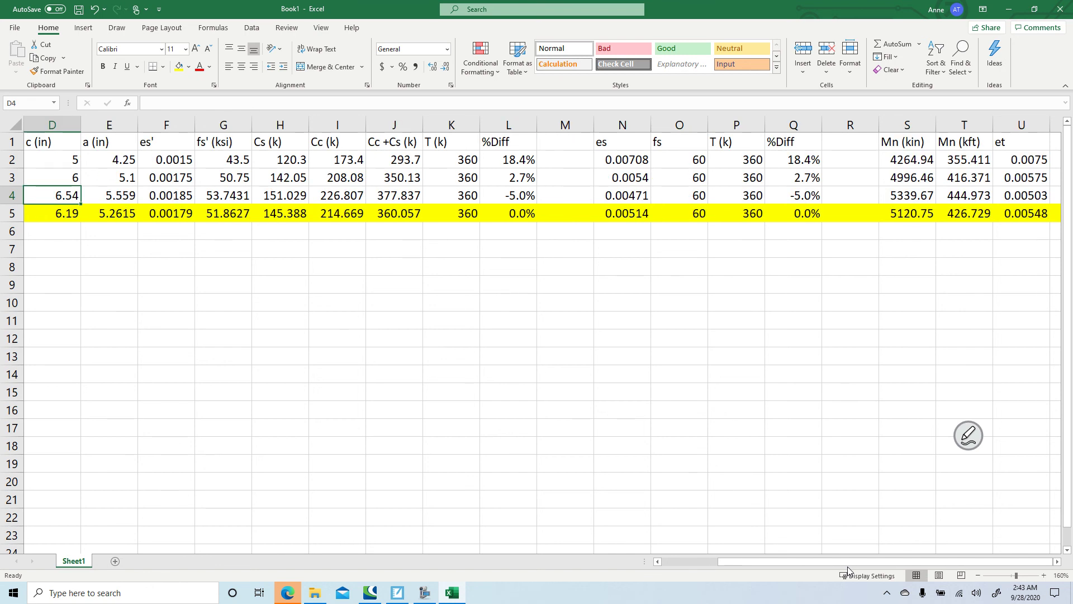
text(5.85)
key(Tab)
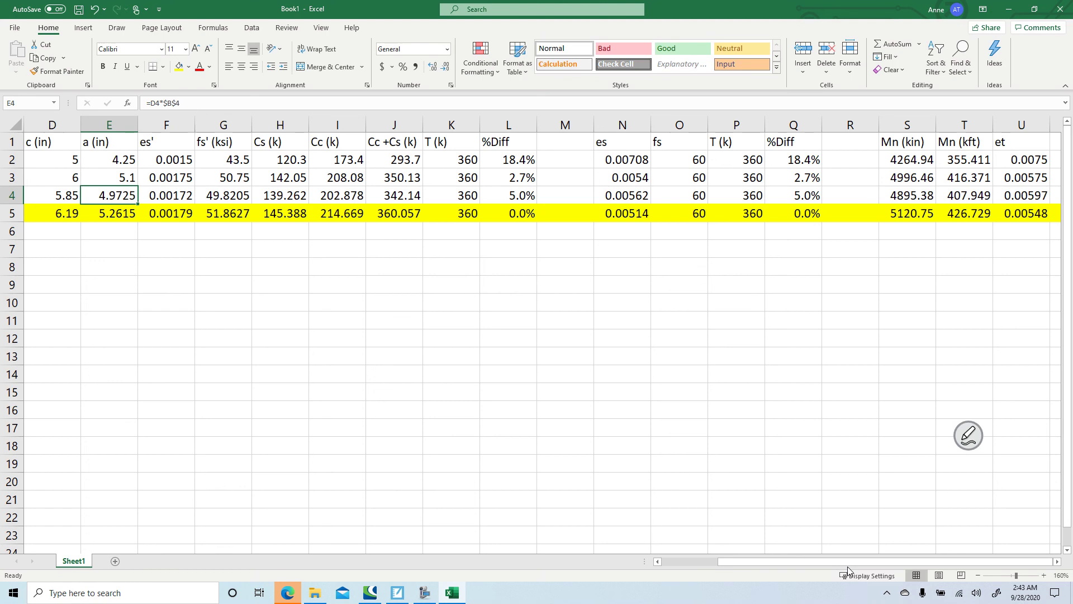
Examine the recalculated row 4 from a (in) across to Mn (kft) and et.
key(Right)
key(Right)
key(Right)
key(Right)
key(Right)
key(Right)
key(Right)
key(Right)
key(Right)
key(Right)
key(Right)
key(Right)
key(Right)
key(Right)
key(Right)
key(Right)
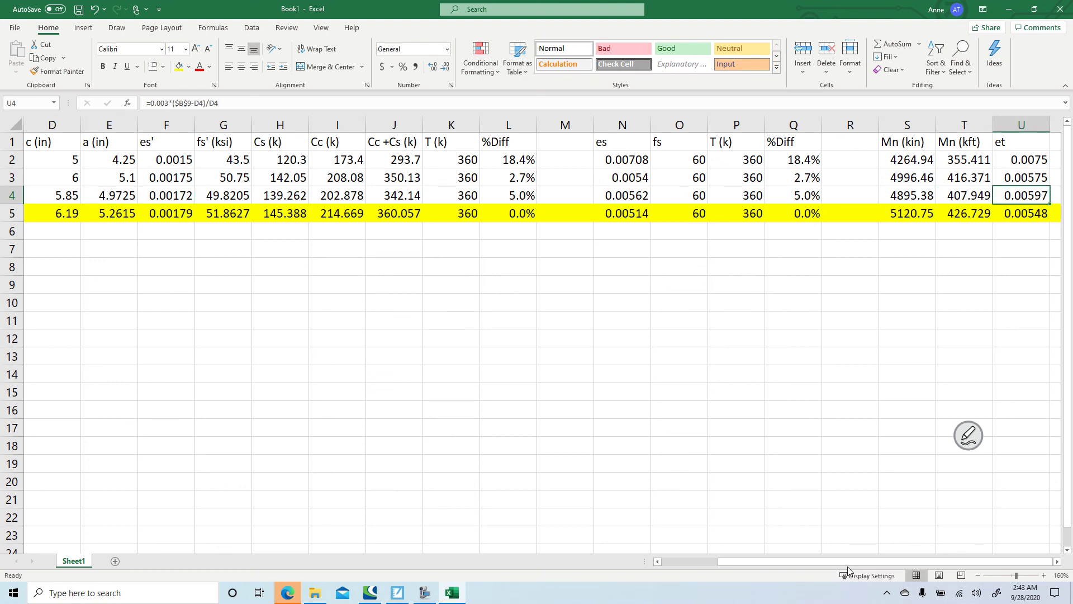
key(Left)
key(Right)
key(Right)
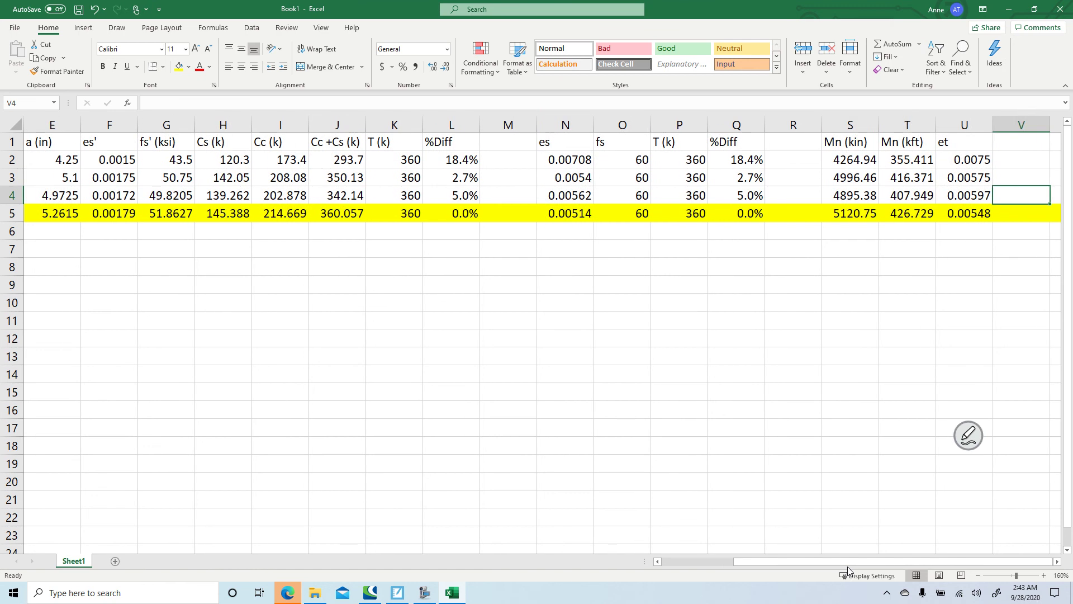
key(Left)
key(Left)
key(Right)
Add the column heading PhiMn in cell V1 beside et.
key(Up)
key(Up)
key(Up)
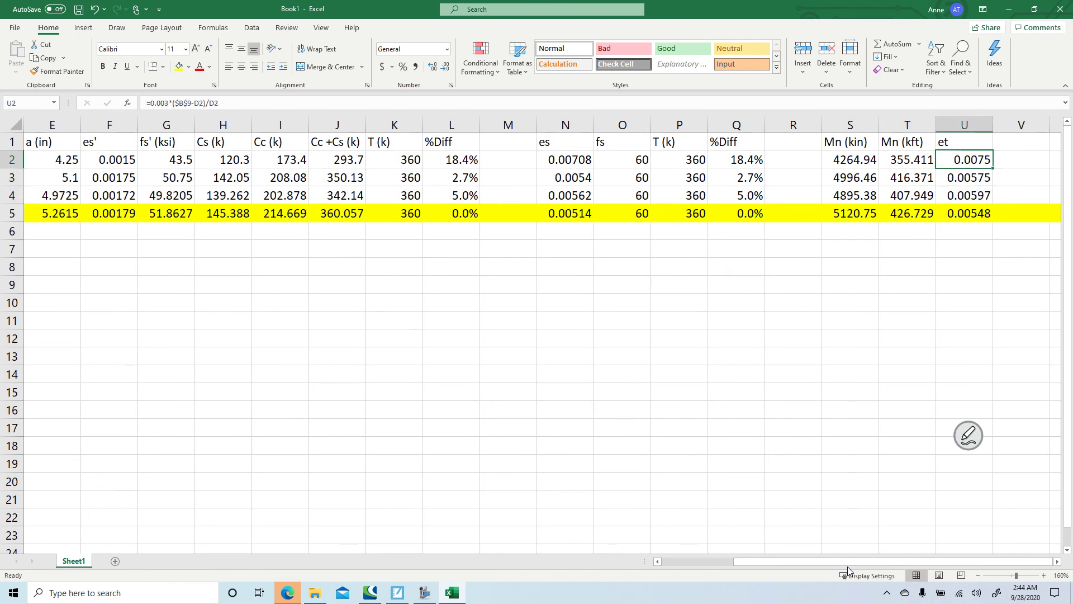
key(Right)
text(Phi)
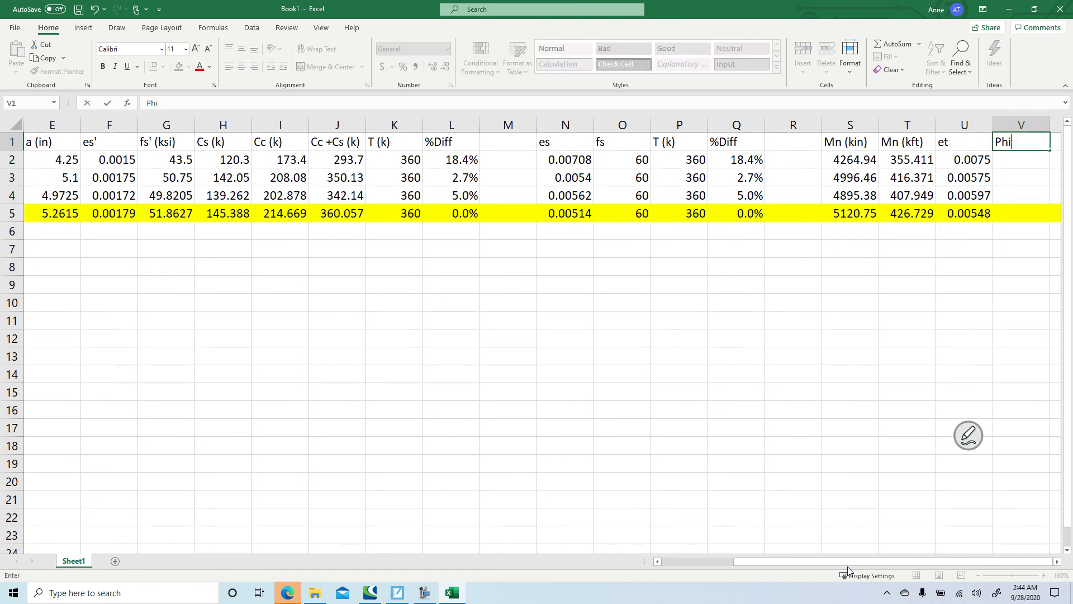
text(Mn)
key(Return)
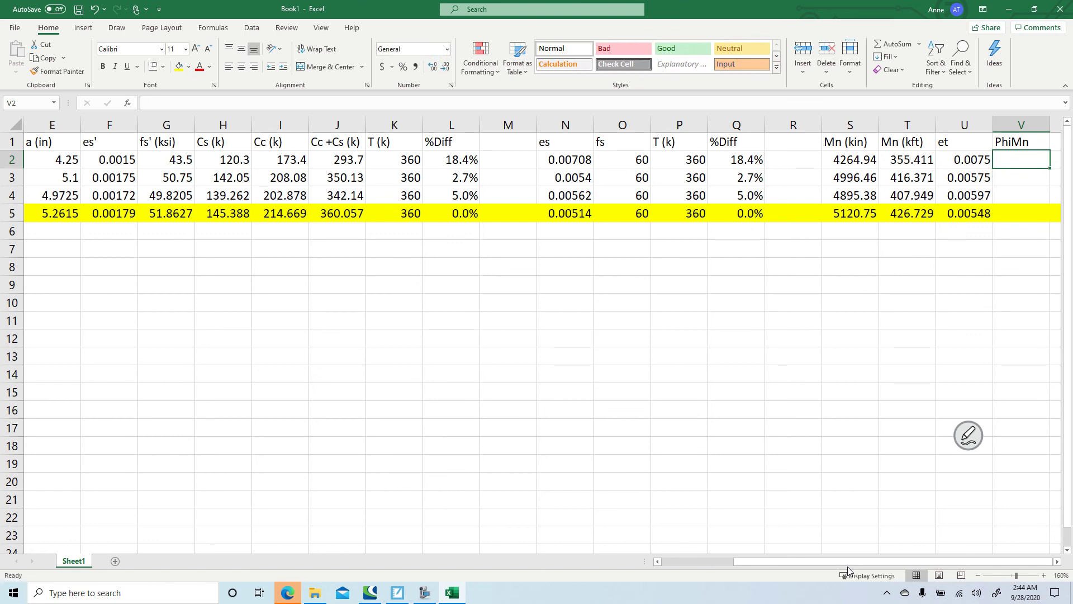
text(=)
key(Left)
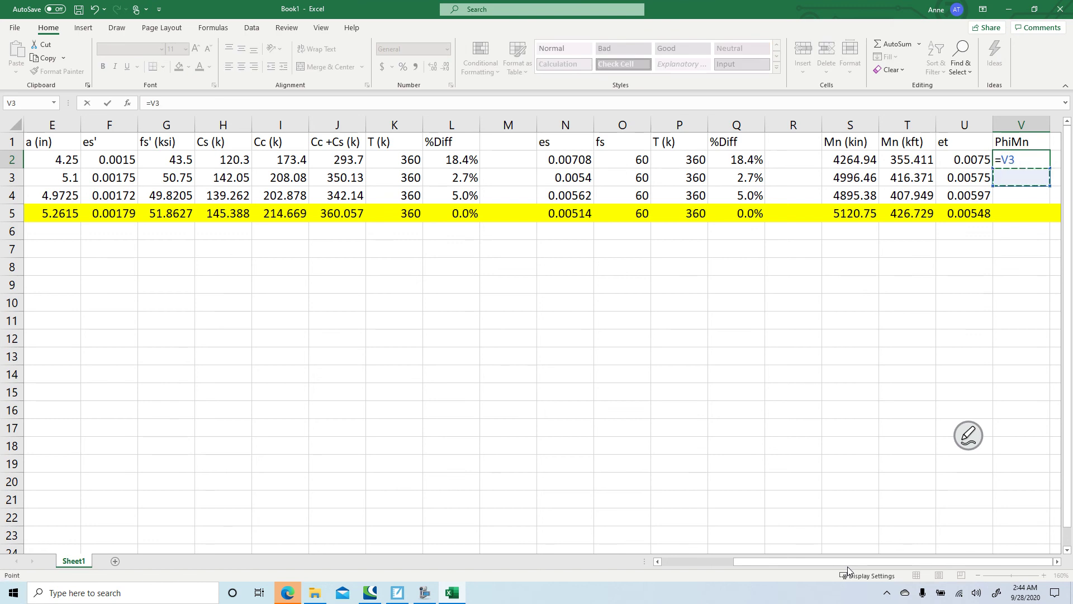
key(Escape)
Enter the formula =0.9*T4 in cell V4 to compute PhiMn for the third trial.
key(Down)
key(Down)
text(=)
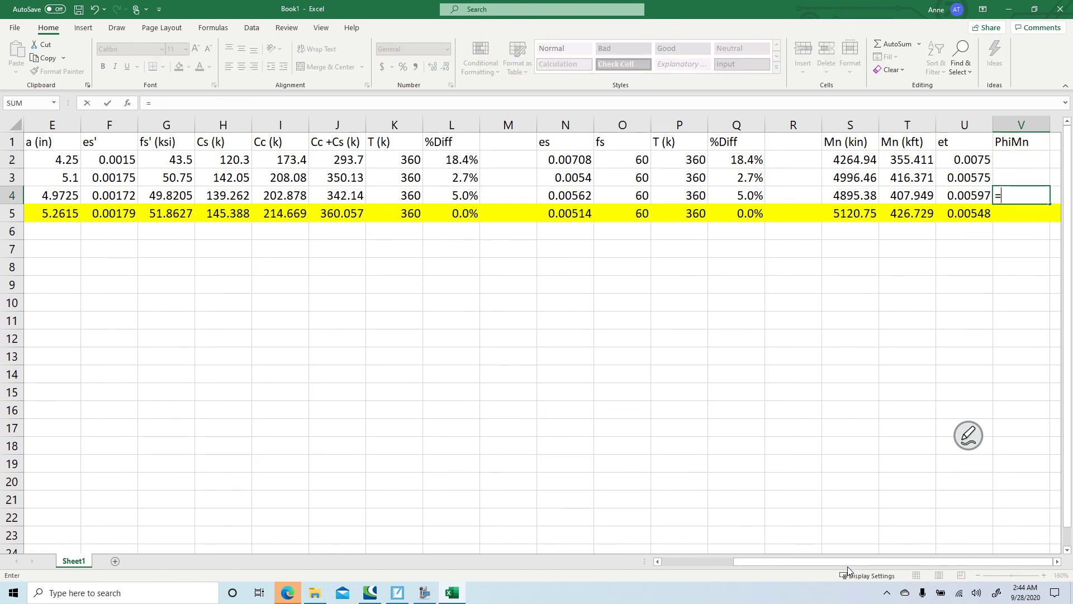
text(0.9*)
key(Left)
key(Left)
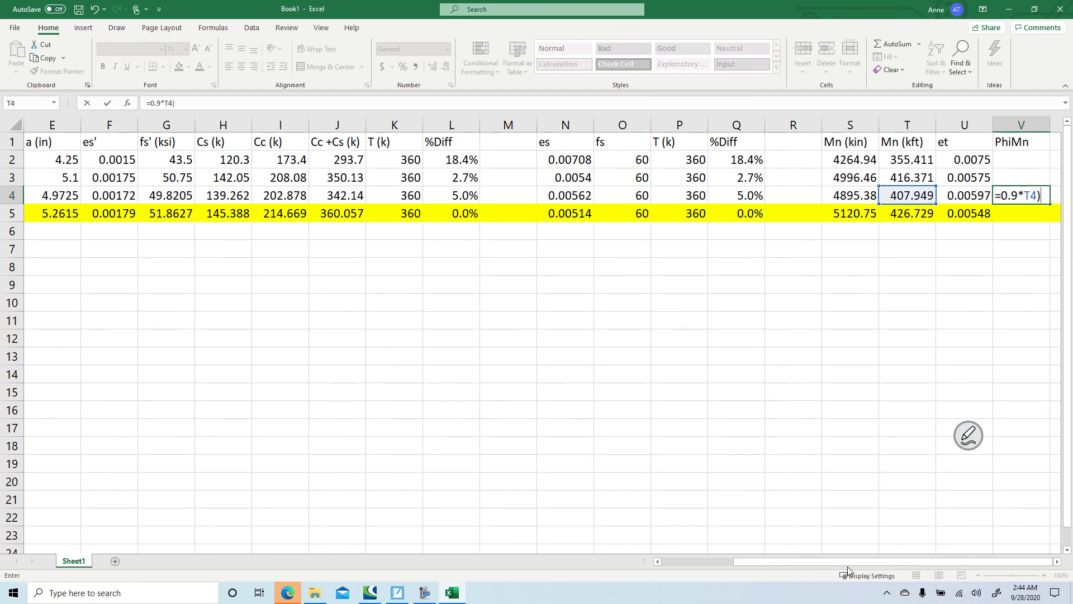
key(Return)
Copy the PhiMn formula from V4 into V5 of the highlighted row.
key(Up)
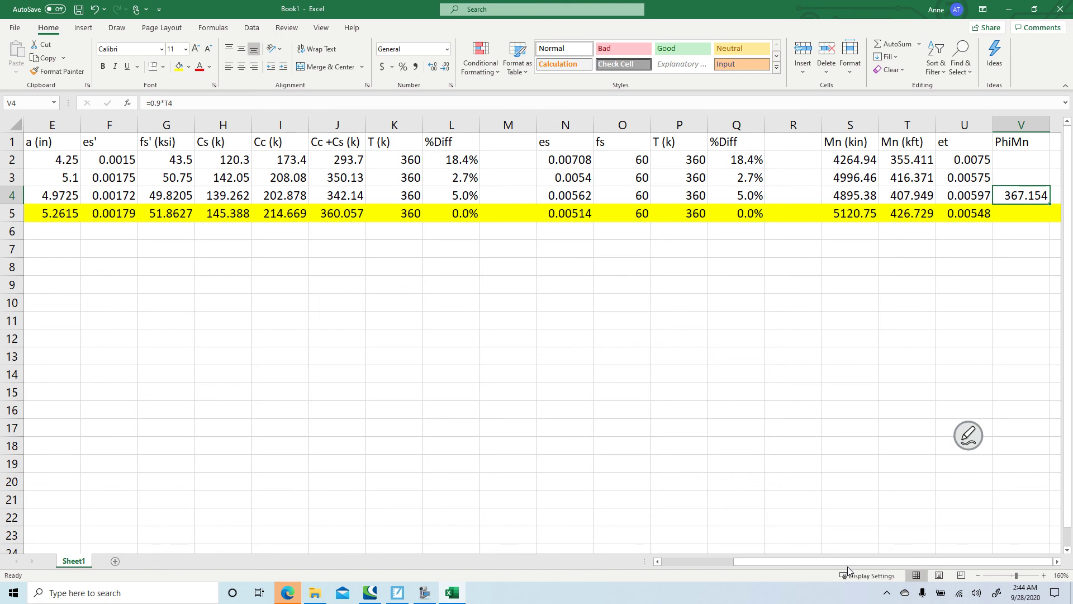
key(ctrl+c)
key(Down)
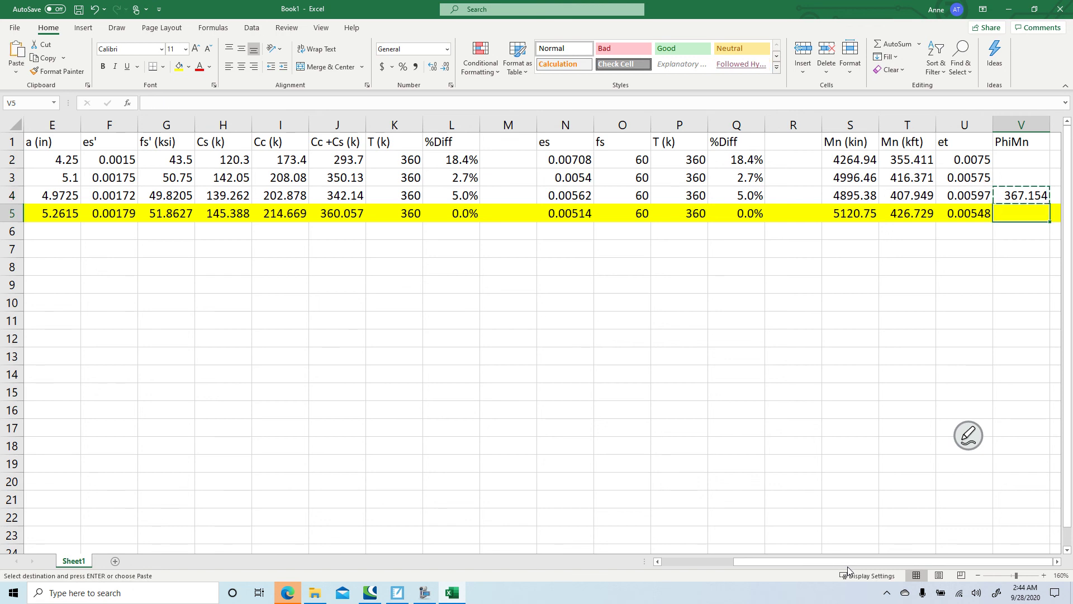
key(ctrl+v)
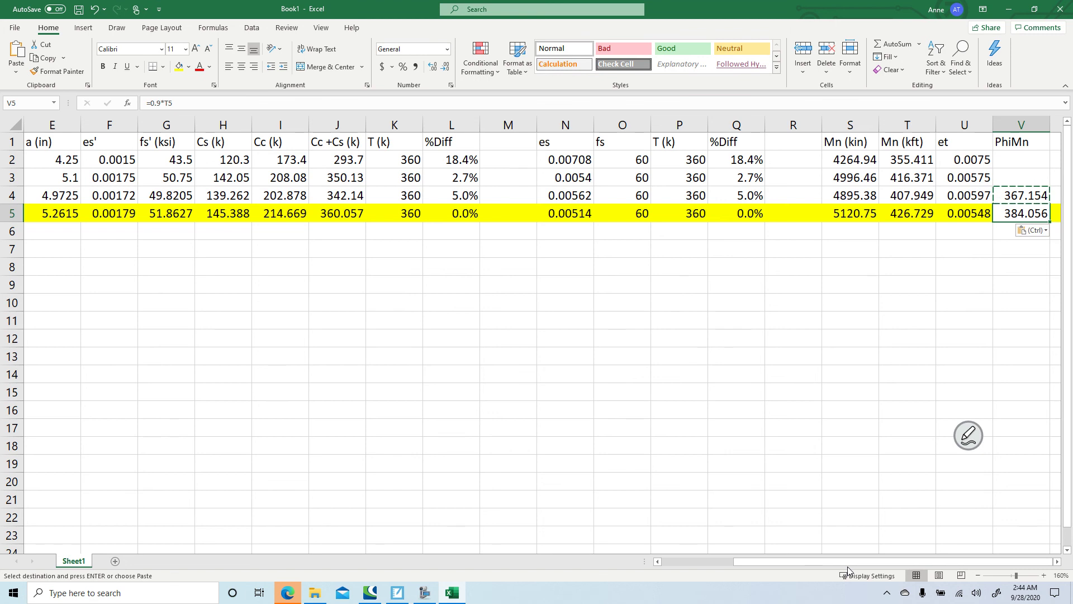
Compare rows 4 and 5 from c through PhiMn, and switch to the ACI PDF in the browser to check Table 21.2.2's strength reduction factors.
click(68, 196)
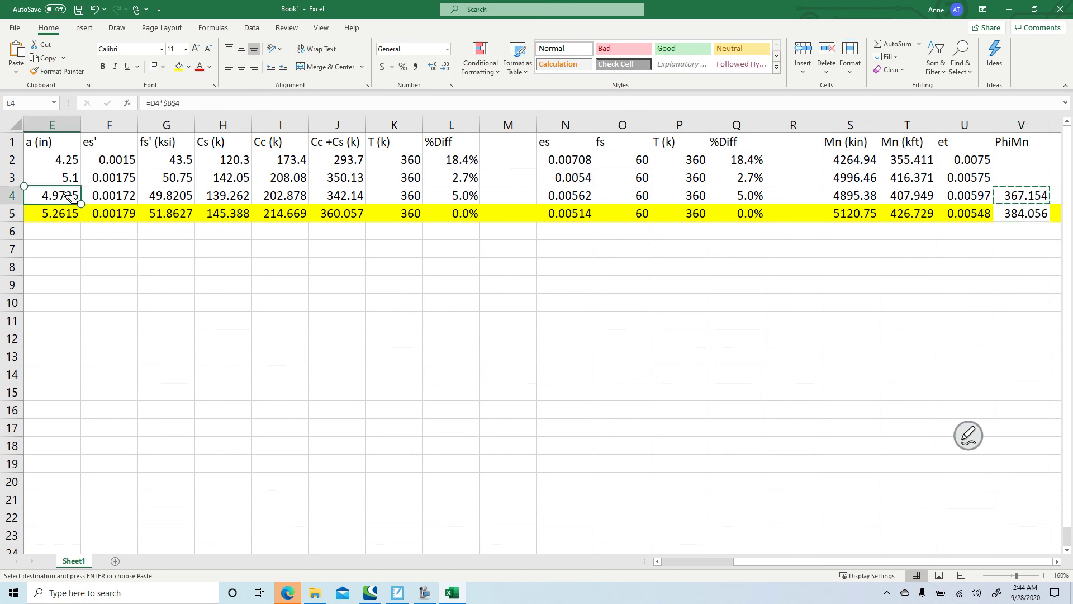
key(Left)
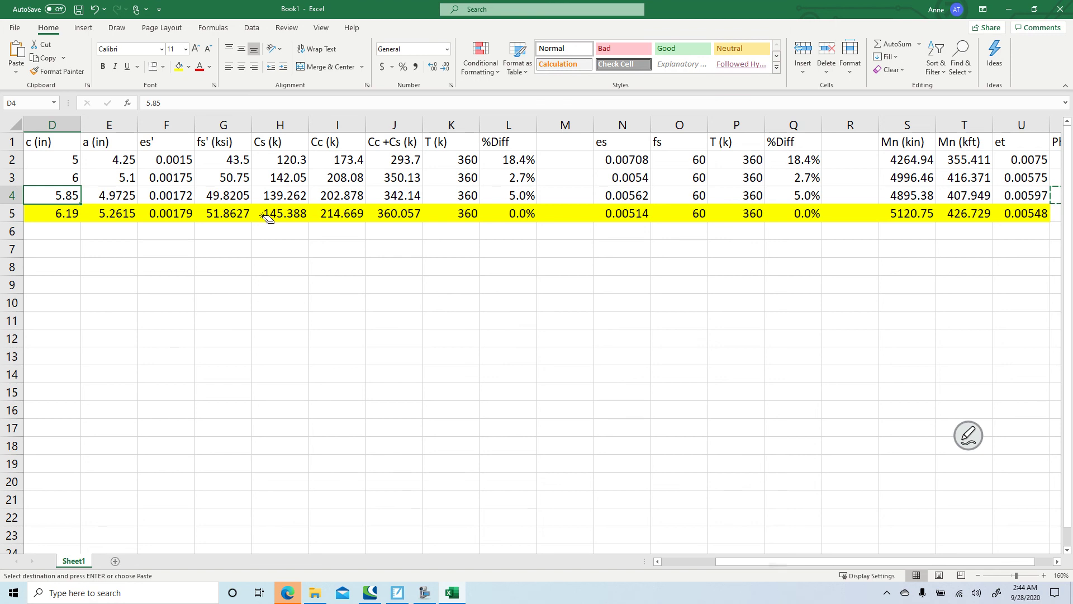
key(Escape)
scroll(268, 218, left, 3)
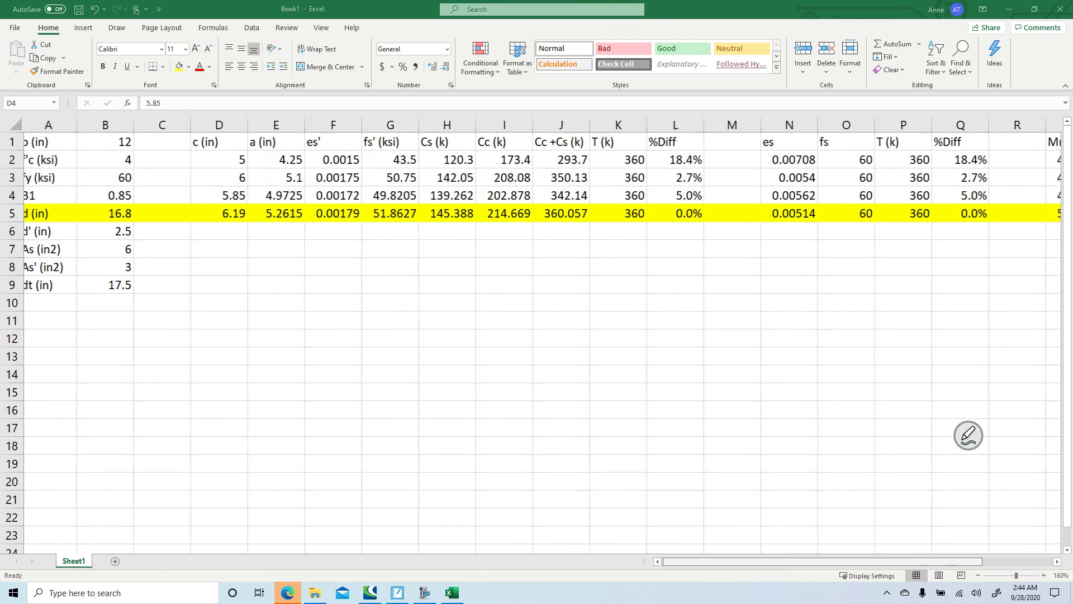
scroll(943, 564, right, 3)
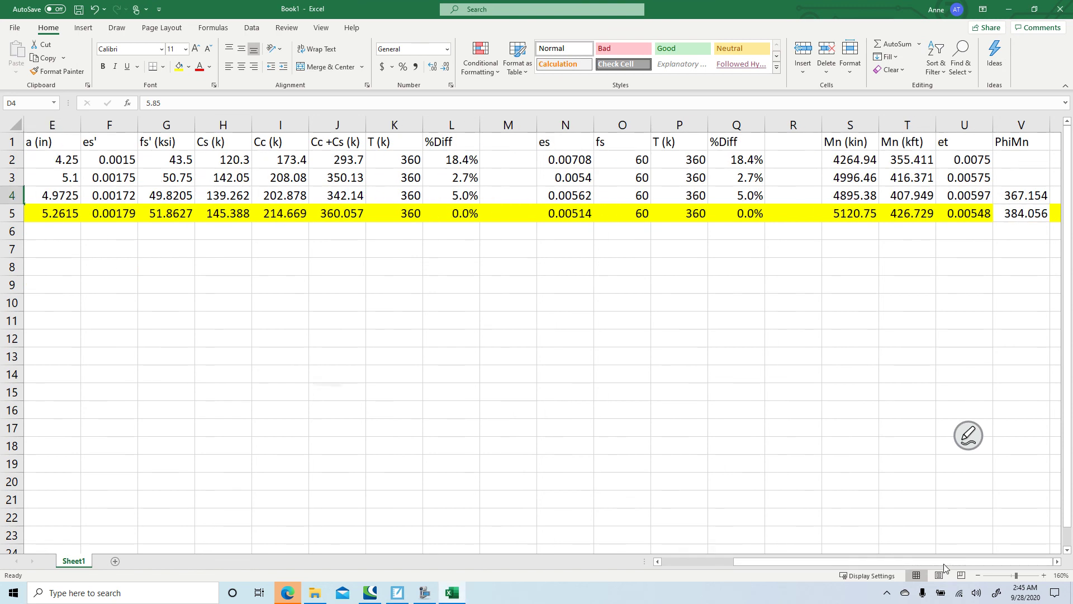
drag(944, 564, 726, 566)
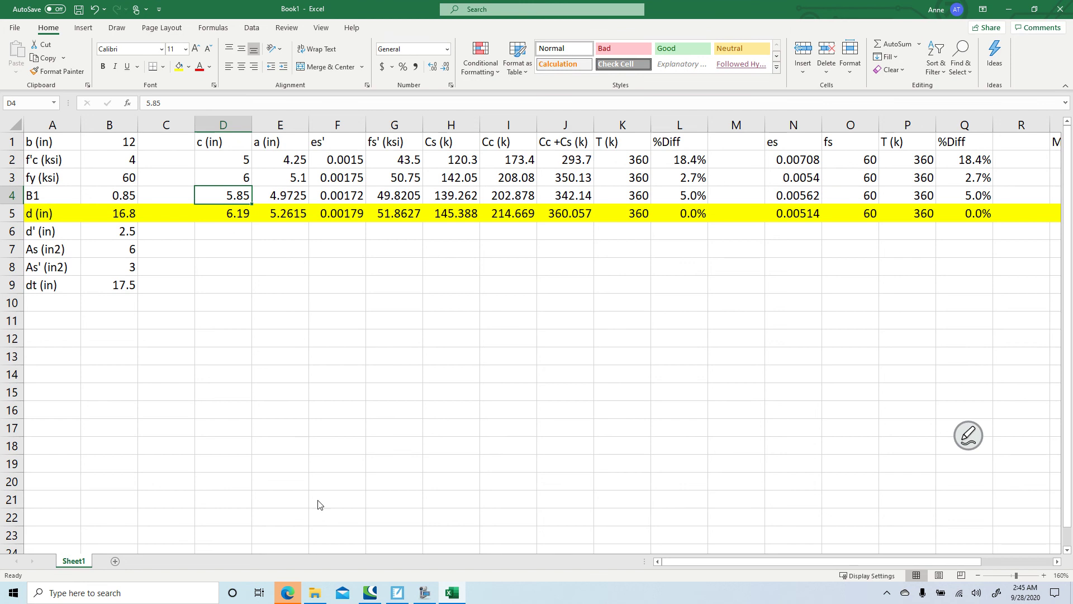
click(284, 597)
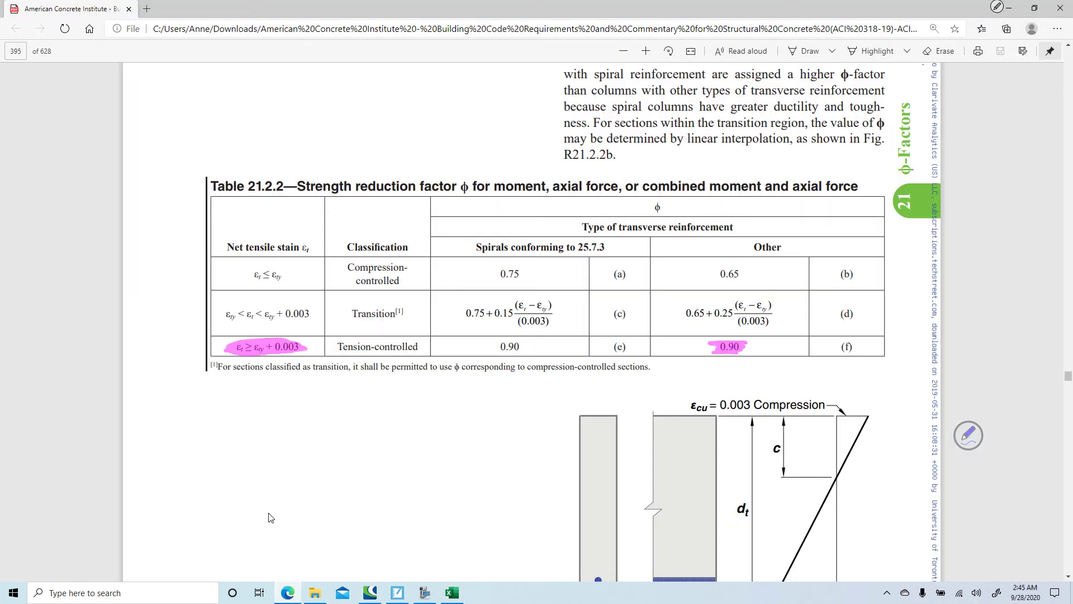
Switch back to Excel, set c in cell D4 to 6.54 in, and review row 4 through PhiMn.
click(452, 594)
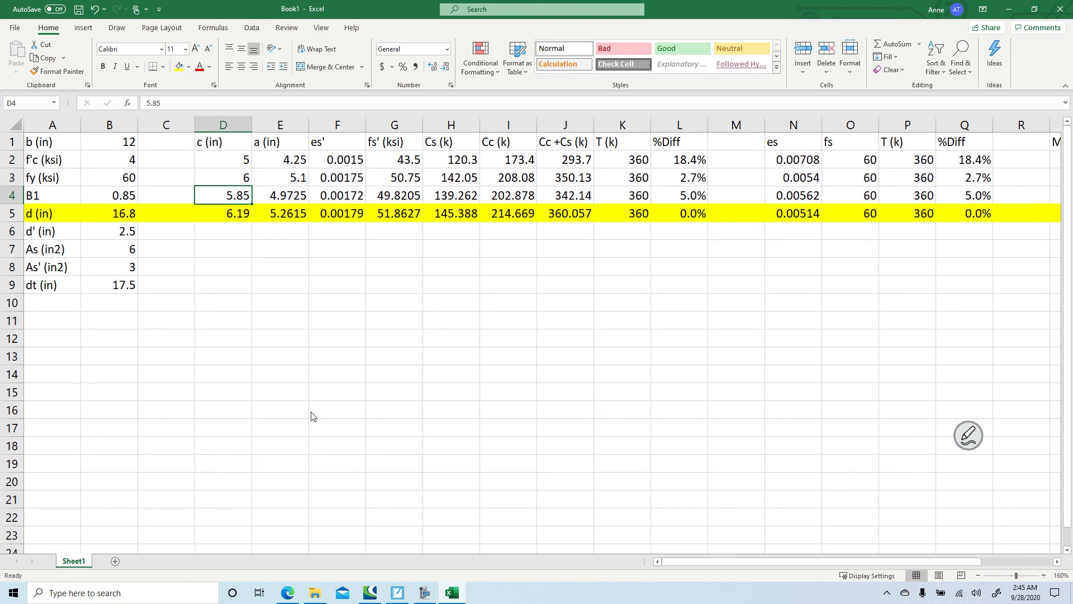
text(6)
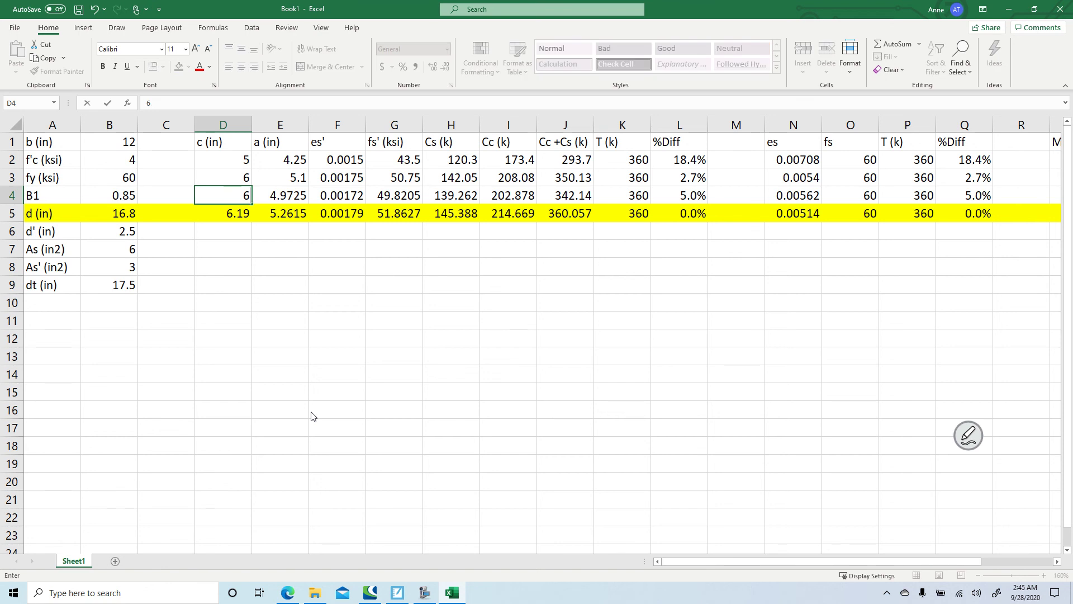
drag(738, 561, 892, 571)
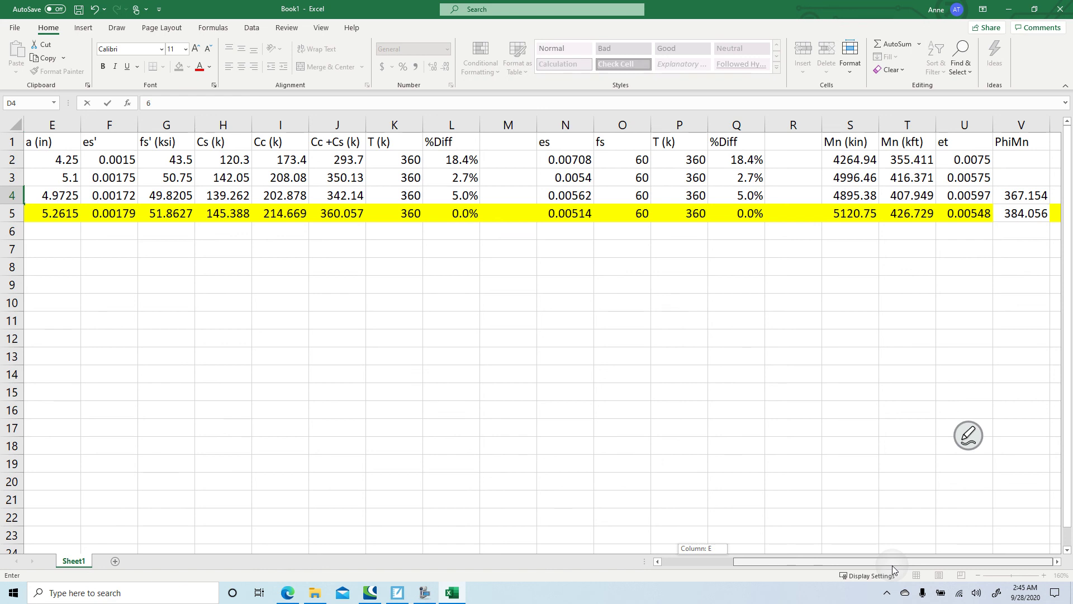
drag(893, 570, 693, 573)
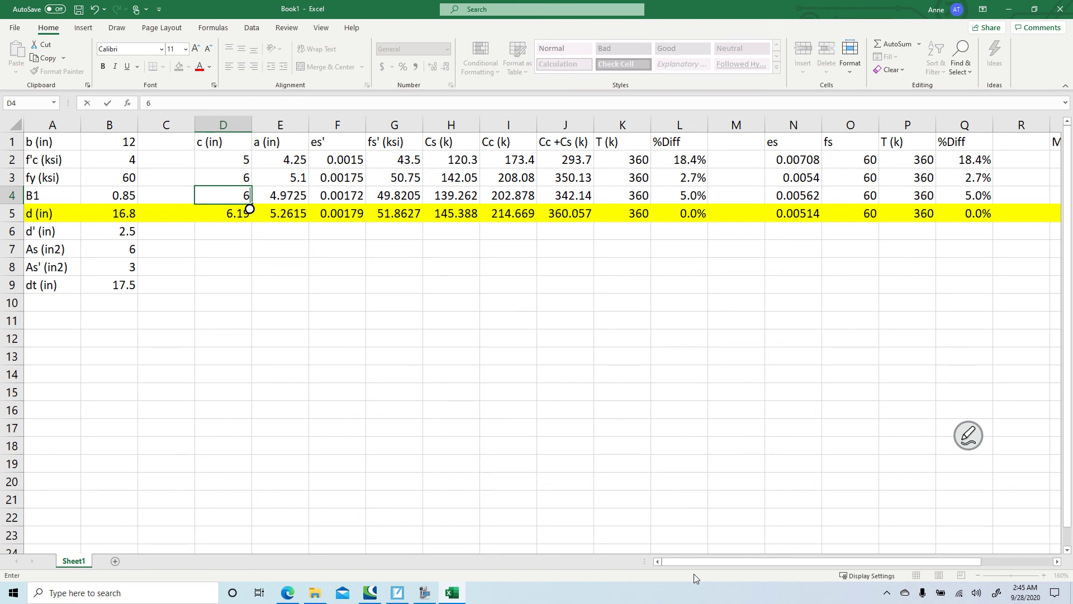
text(.54)
key(Return)
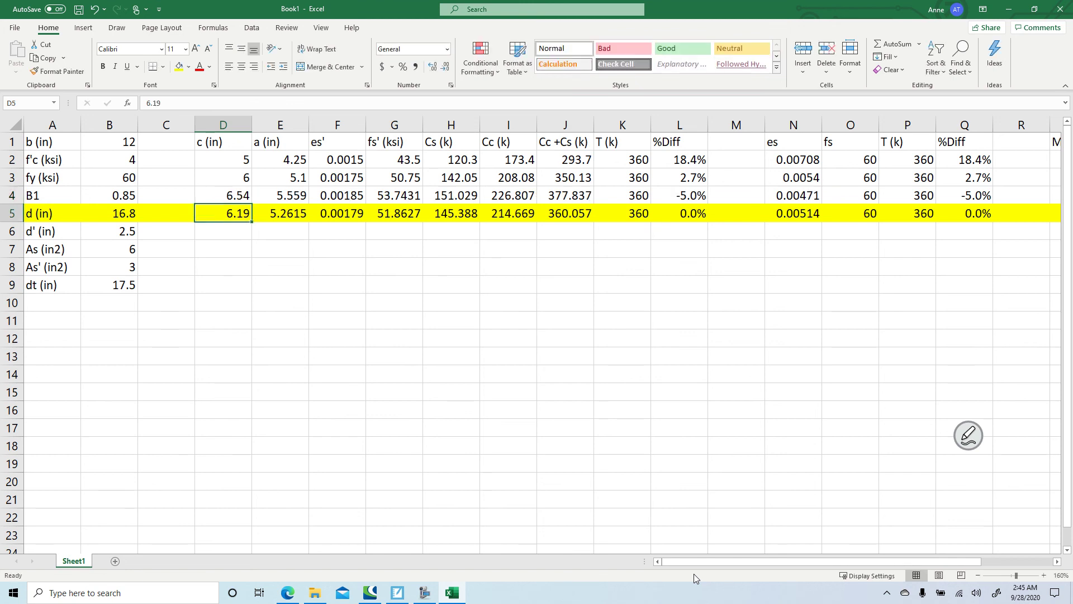
drag(745, 562, 876, 562)
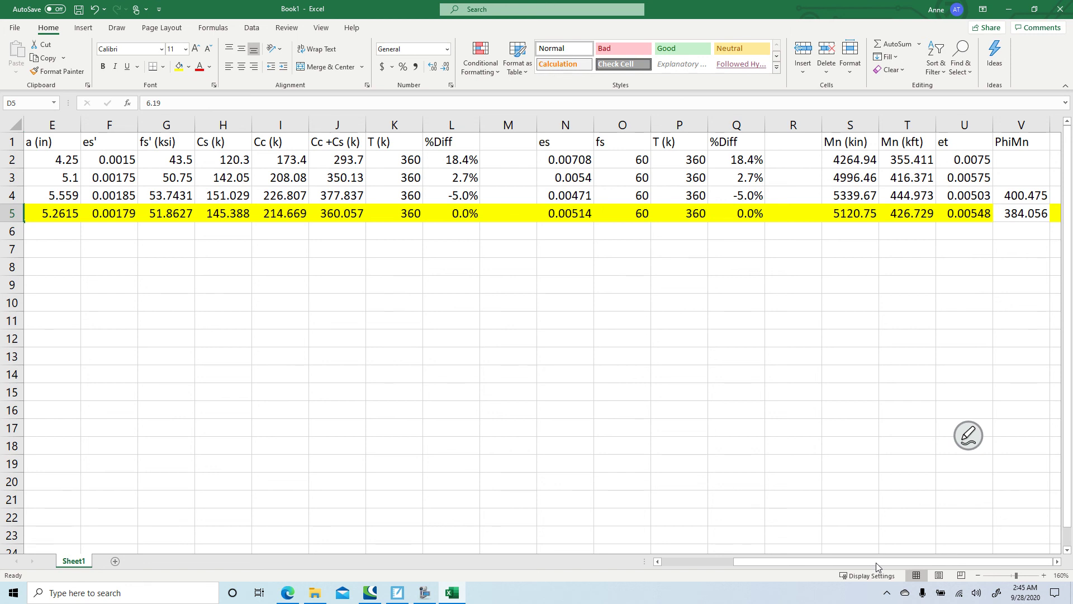
mouse_move(1066, 503)
mouse_down()
mouse_move(1066, 517)
mouse_move(1070, 491)
mouse_up()
Switch to SMART Notebook and go back through the lecture pages to Example 3 for the singly reinforced section.
click(397, 593)
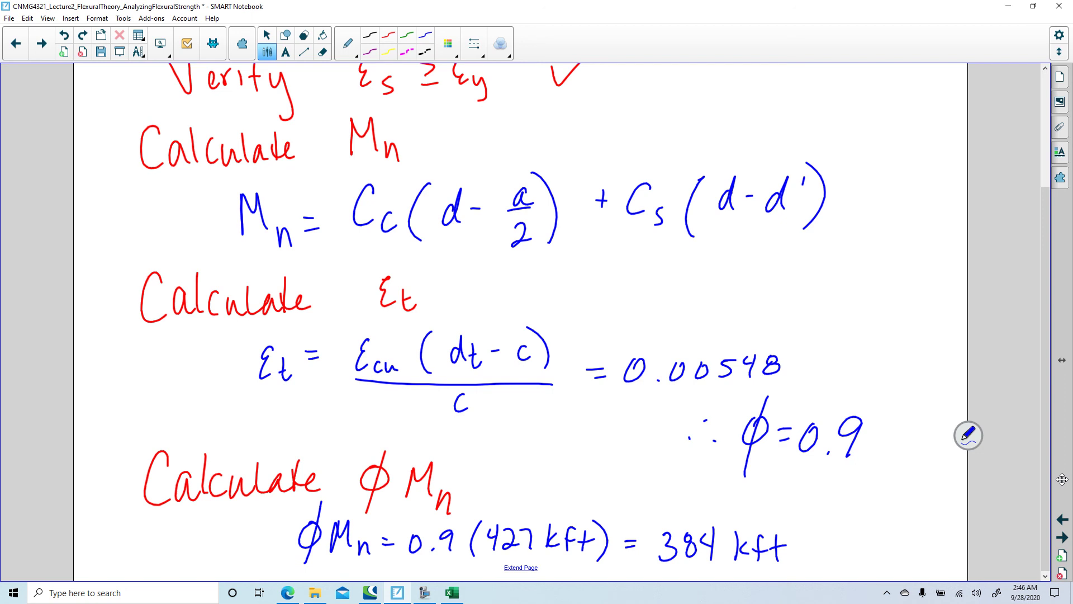
click(1061, 520)
click(1061, 520)
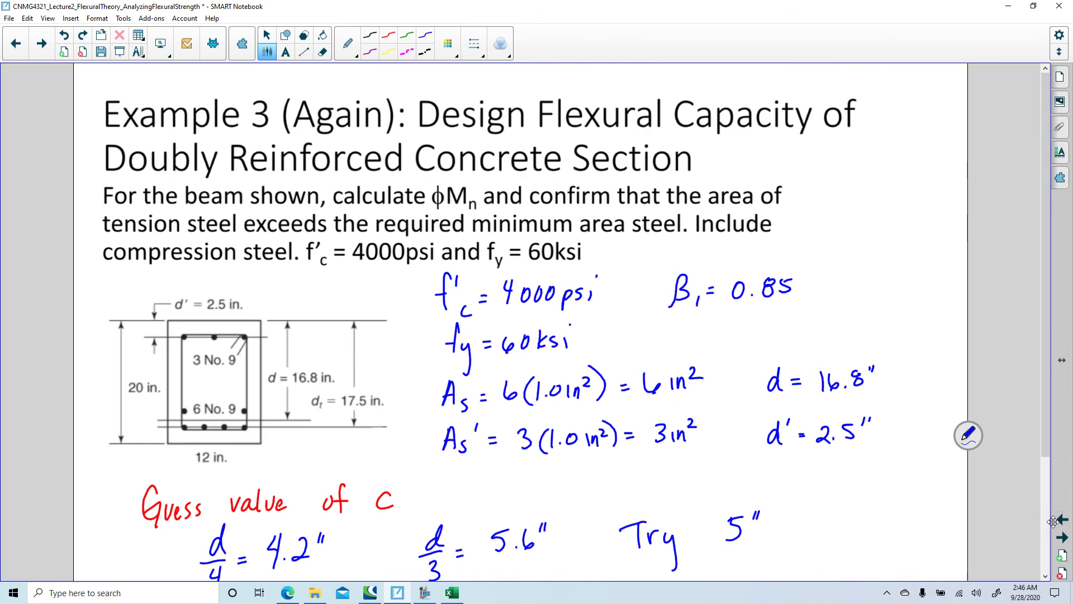
click(1061, 520)
click(1060, 520)
click(1061, 520)
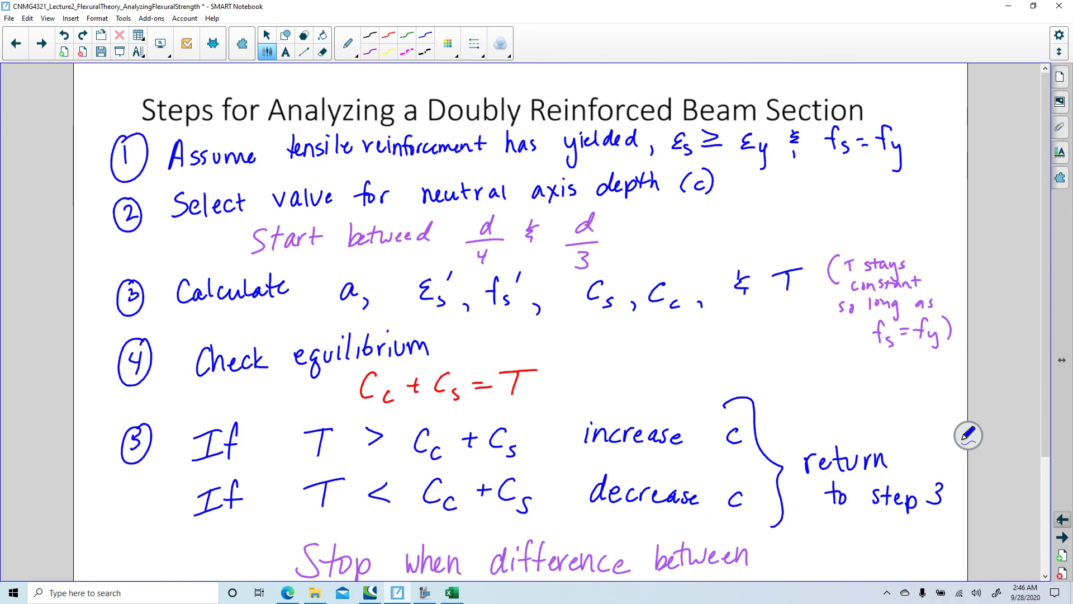
click(1060, 520)
click(1060, 520)
click(1061, 520)
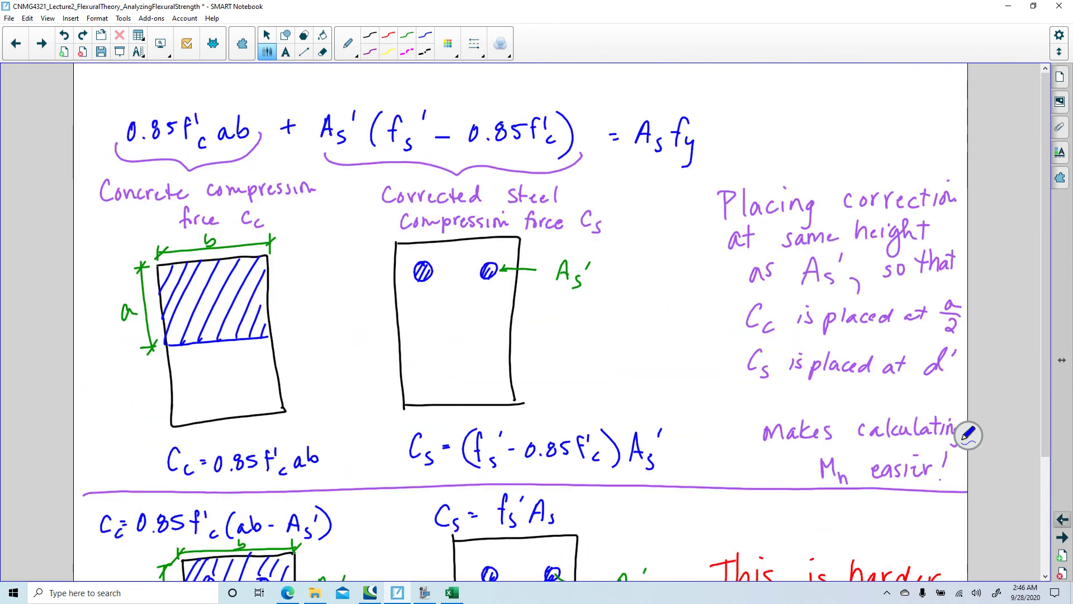
click(1061, 520)
click(1060, 520)
click(1060, 520)
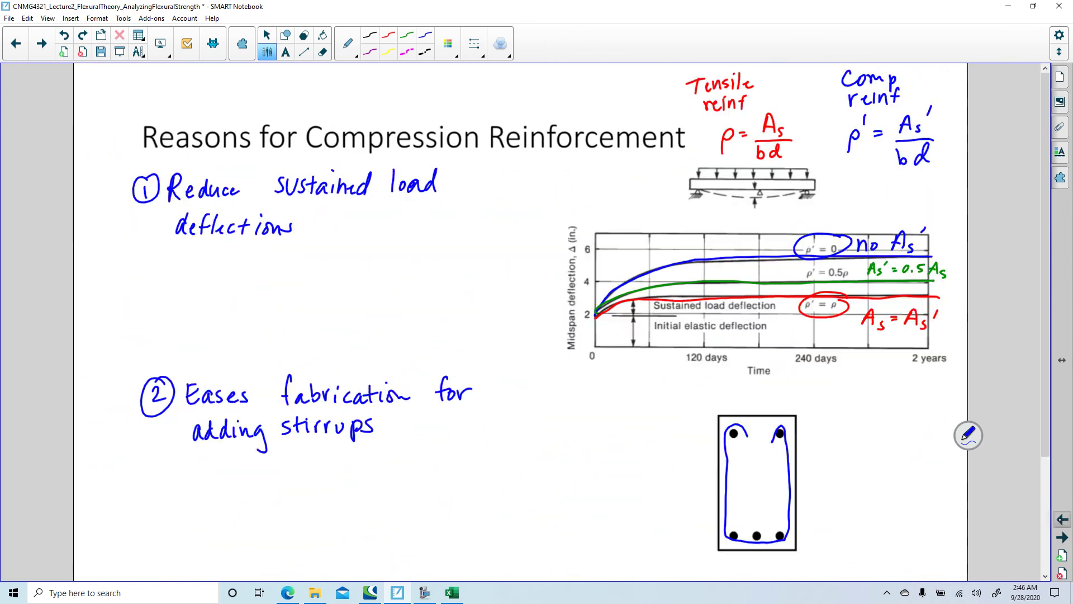
click(1060, 520)
click(1060, 520)
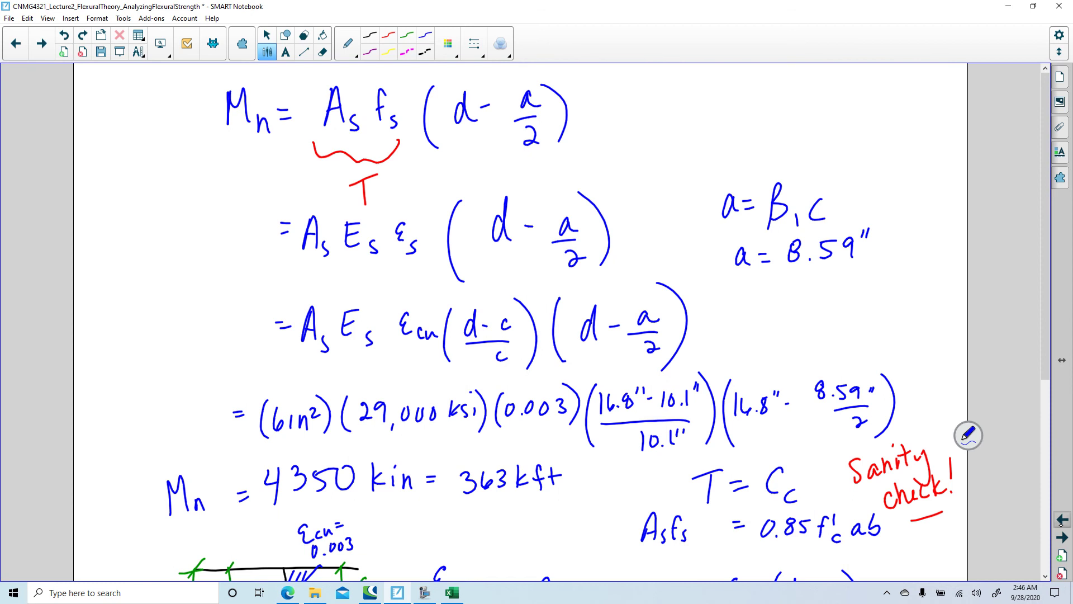
click(1060, 520)
click(1060, 520)
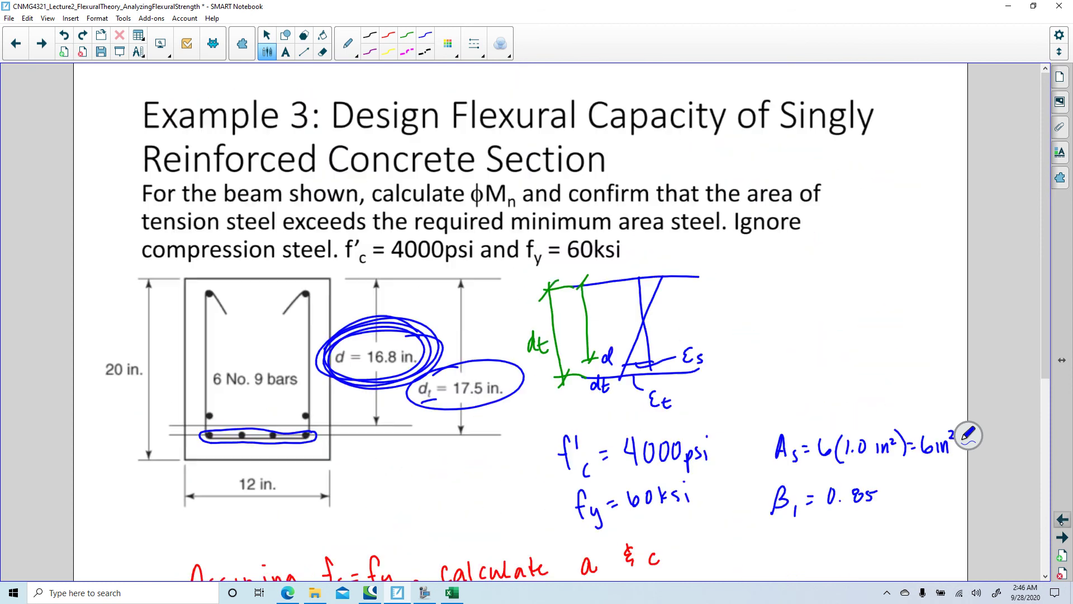
Examine the singly reinforced Example 3 page from the beam data down to the a and c calculations.
scroll(1060, 520, down, 5)
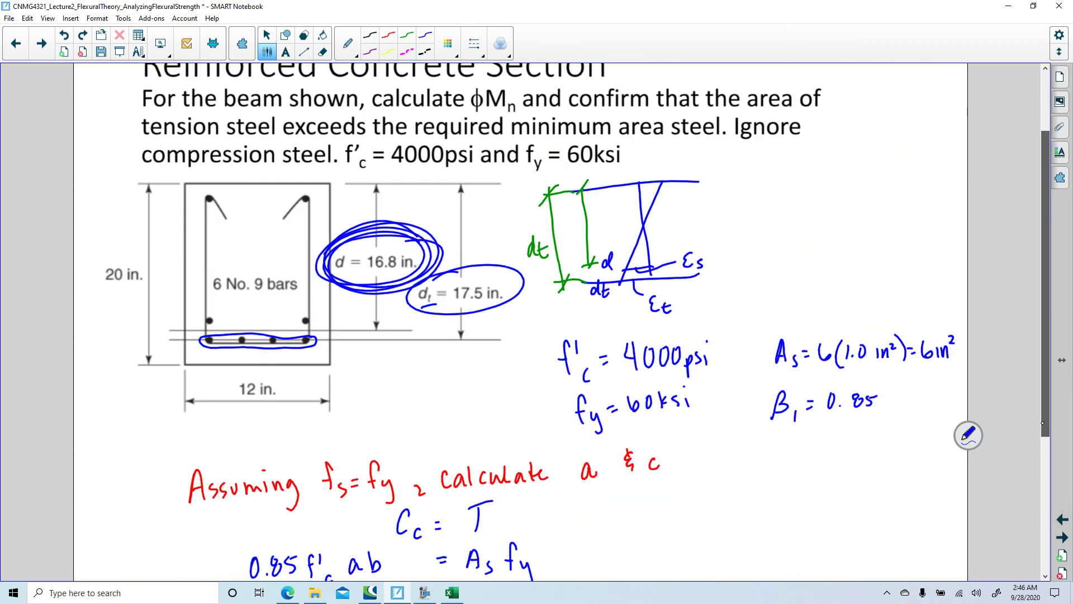
scroll(1056, 378, up, 4)
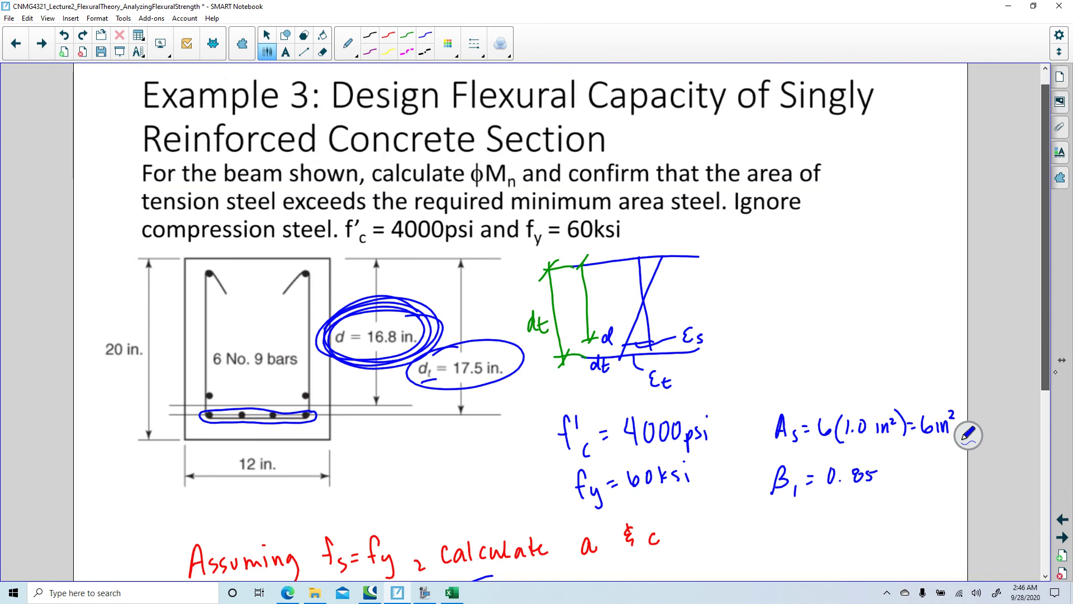
scroll(1055, 378, down, 5)
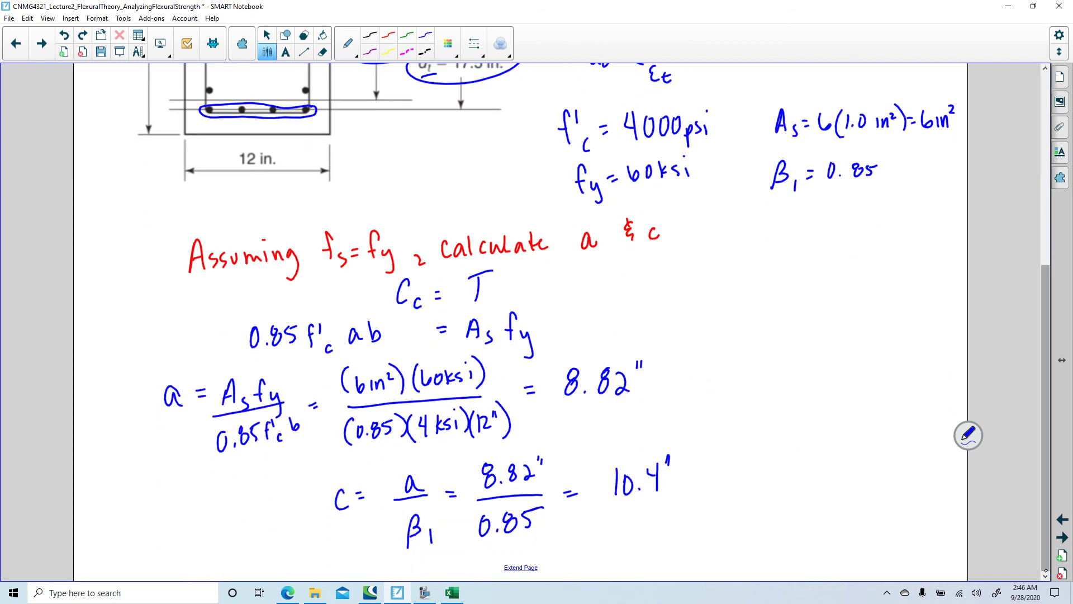
Review the rest of the singly reinforced Example 3, from the fs = fy check and the quadratic for c through Mn, εt, φ and φMn.
click(1062, 538)
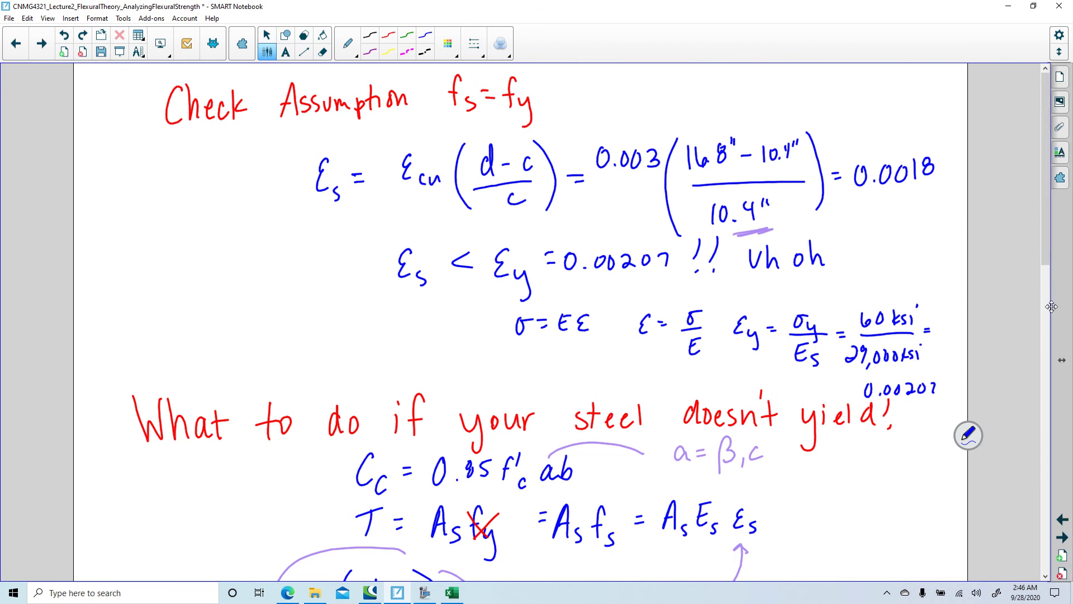
scroll(1042, 325, down, 4)
scroll(1041, 326, down, 12)
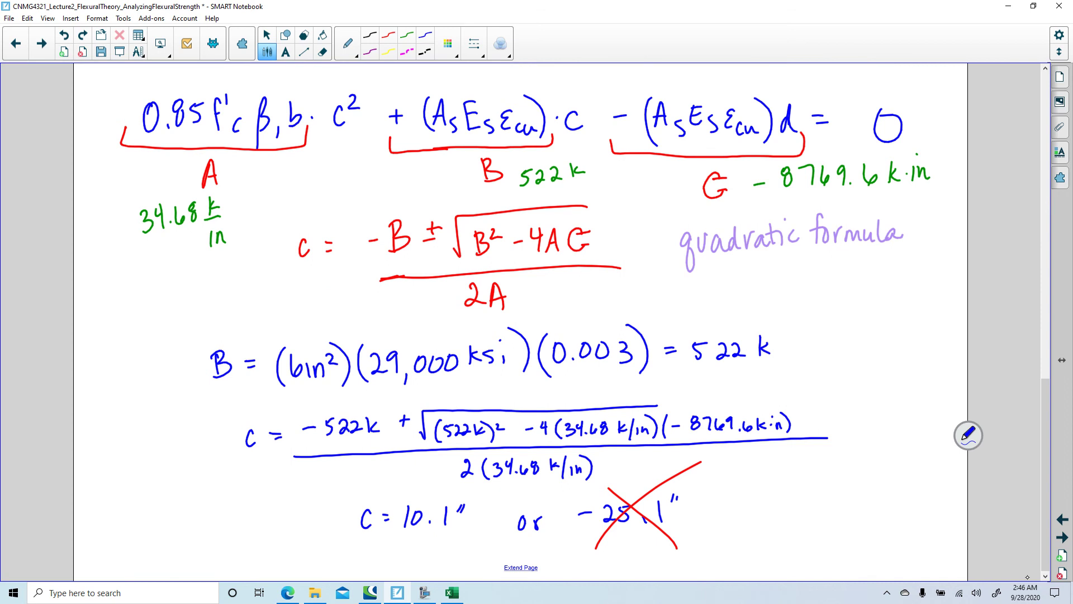
click(1062, 536)
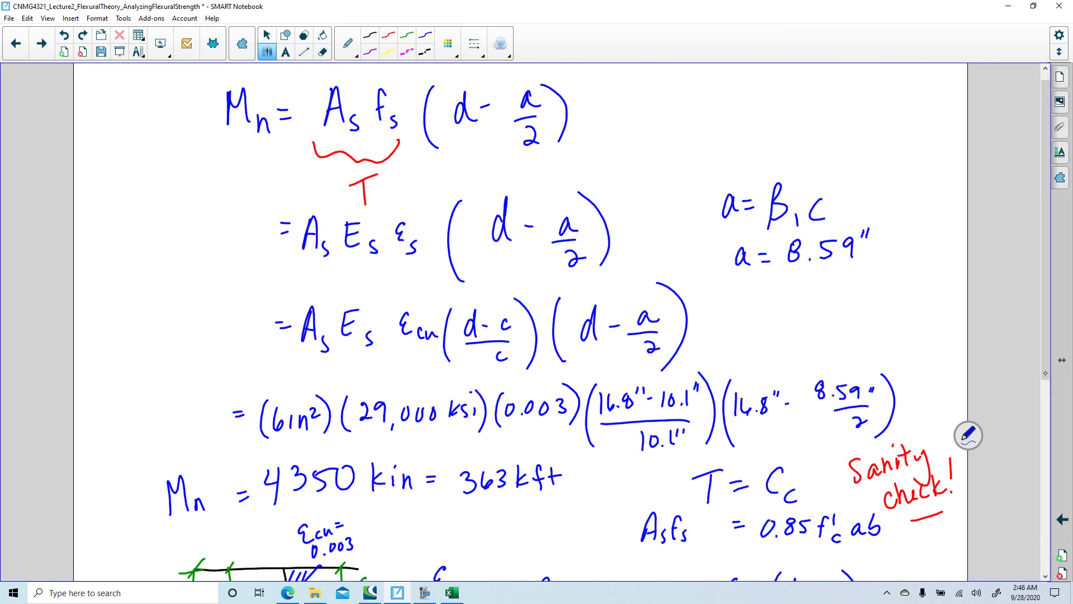
scroll(1032, 568, down, 6)
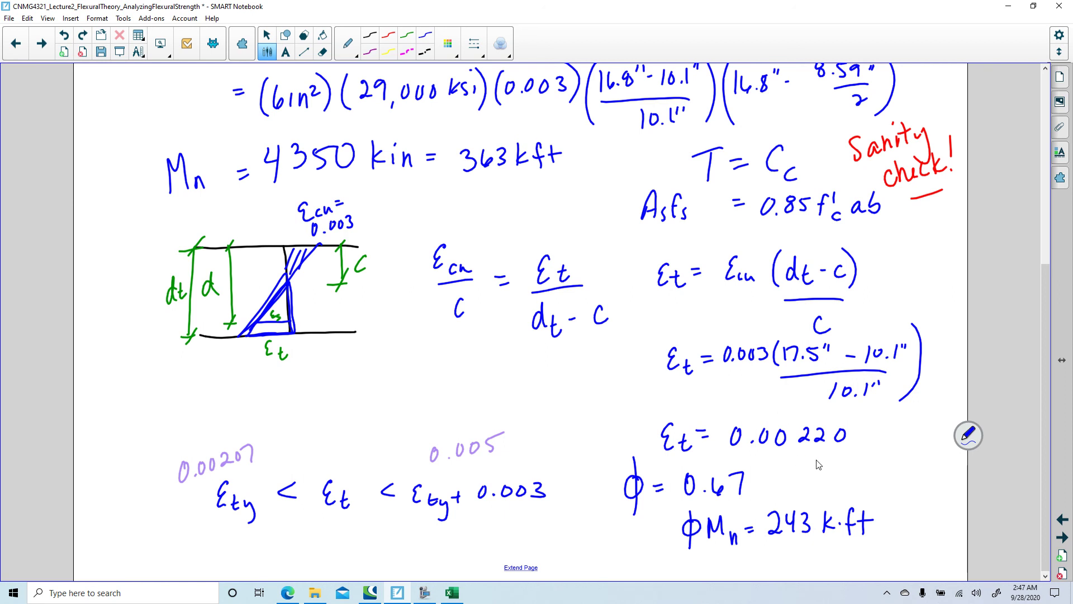
Advance from the end of Example 3 to the Effects of Compression Steel page comparing singly and doubly reinforced sections.
click(425, 593)
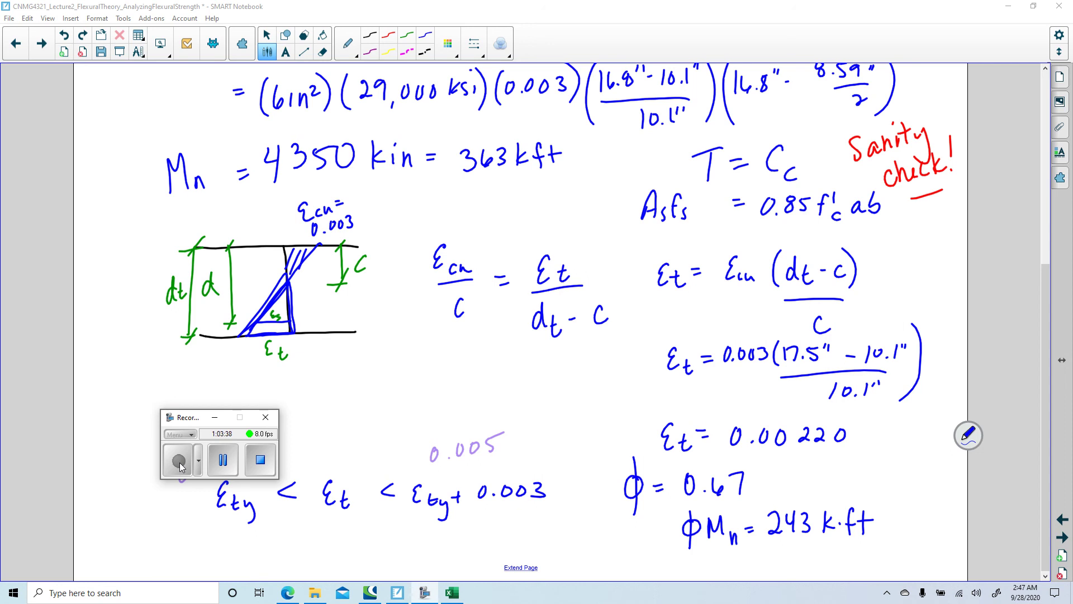
click(1062, 538)
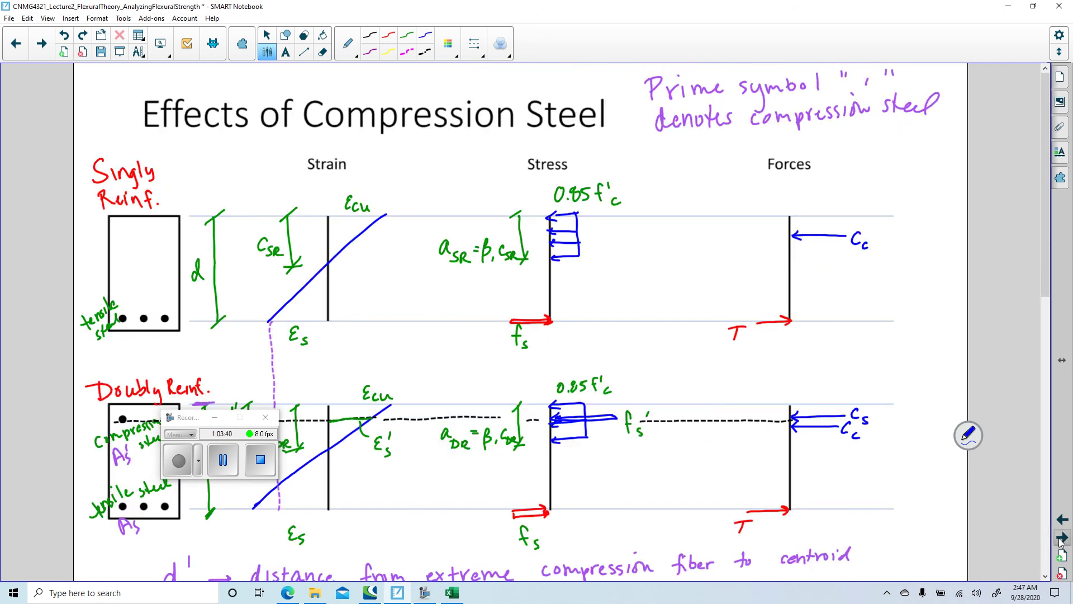